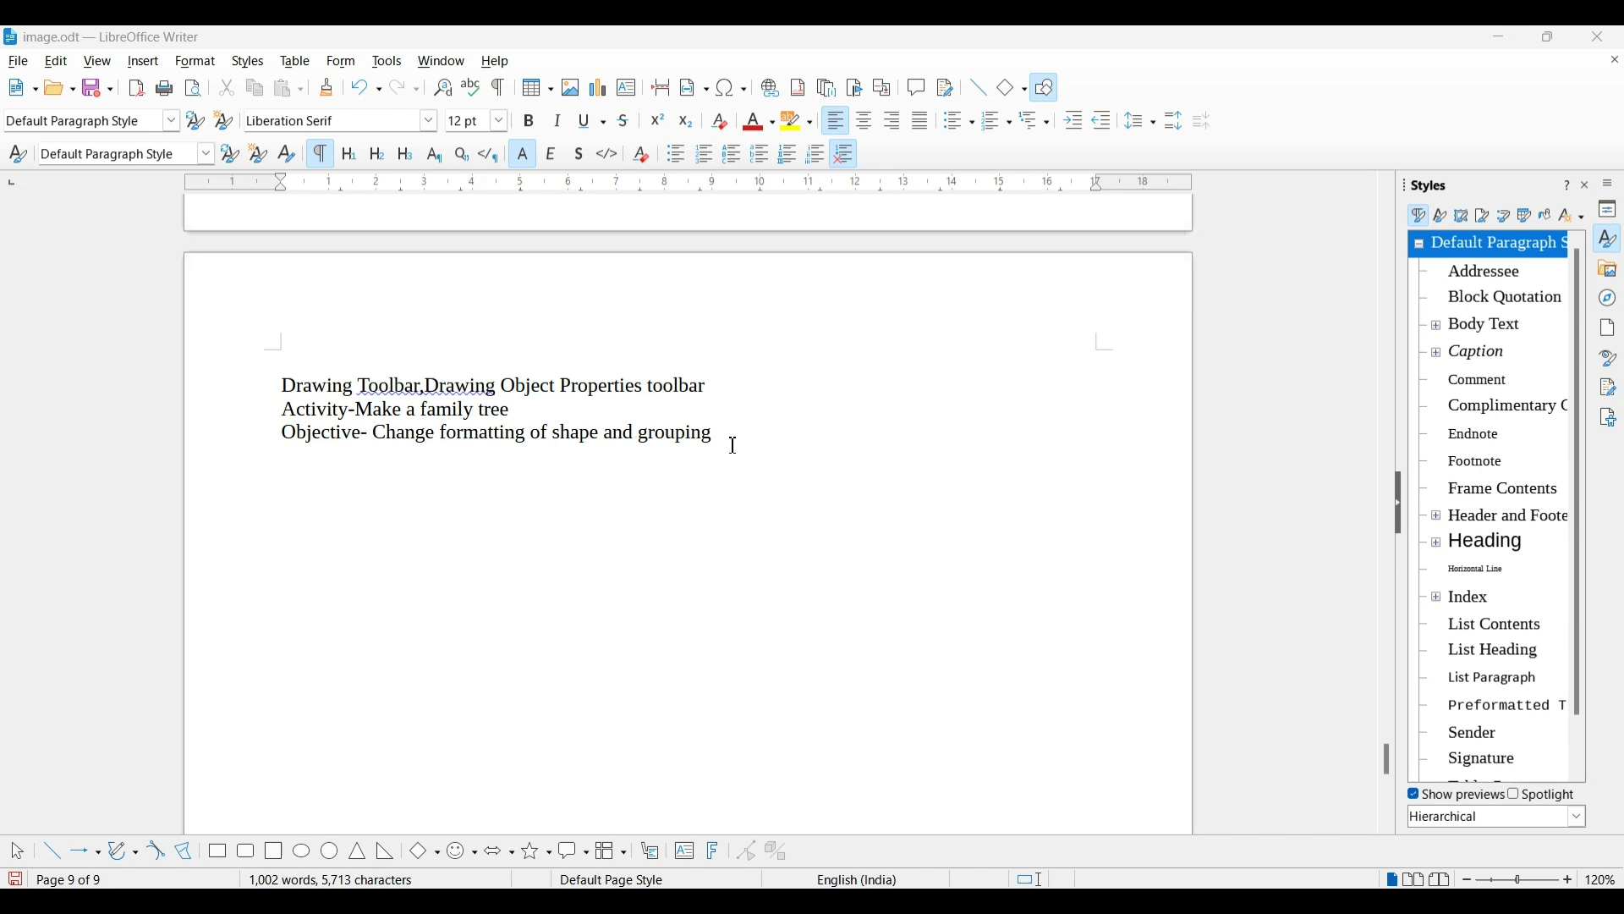
Draw three rounded rectangles: one centred under the text and two side by side below it.
{"action": "left_click", "coordinate": [246, 854]}
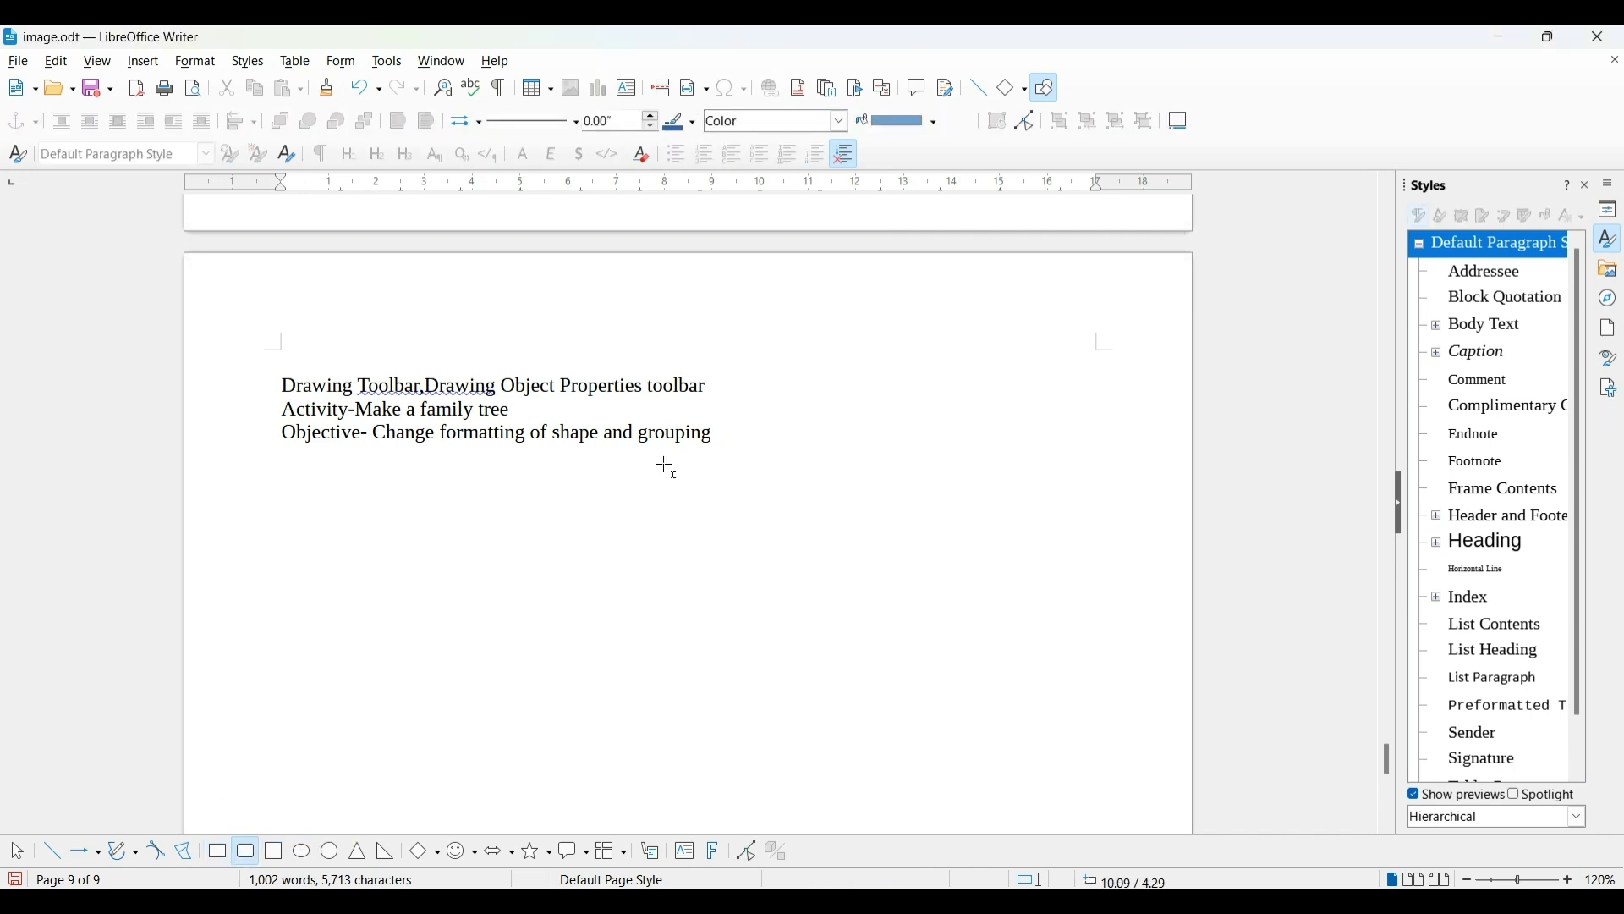
{"action": "left_click_drag", "start_coordinate": [537, 506], "coordinate": [780, 609]}
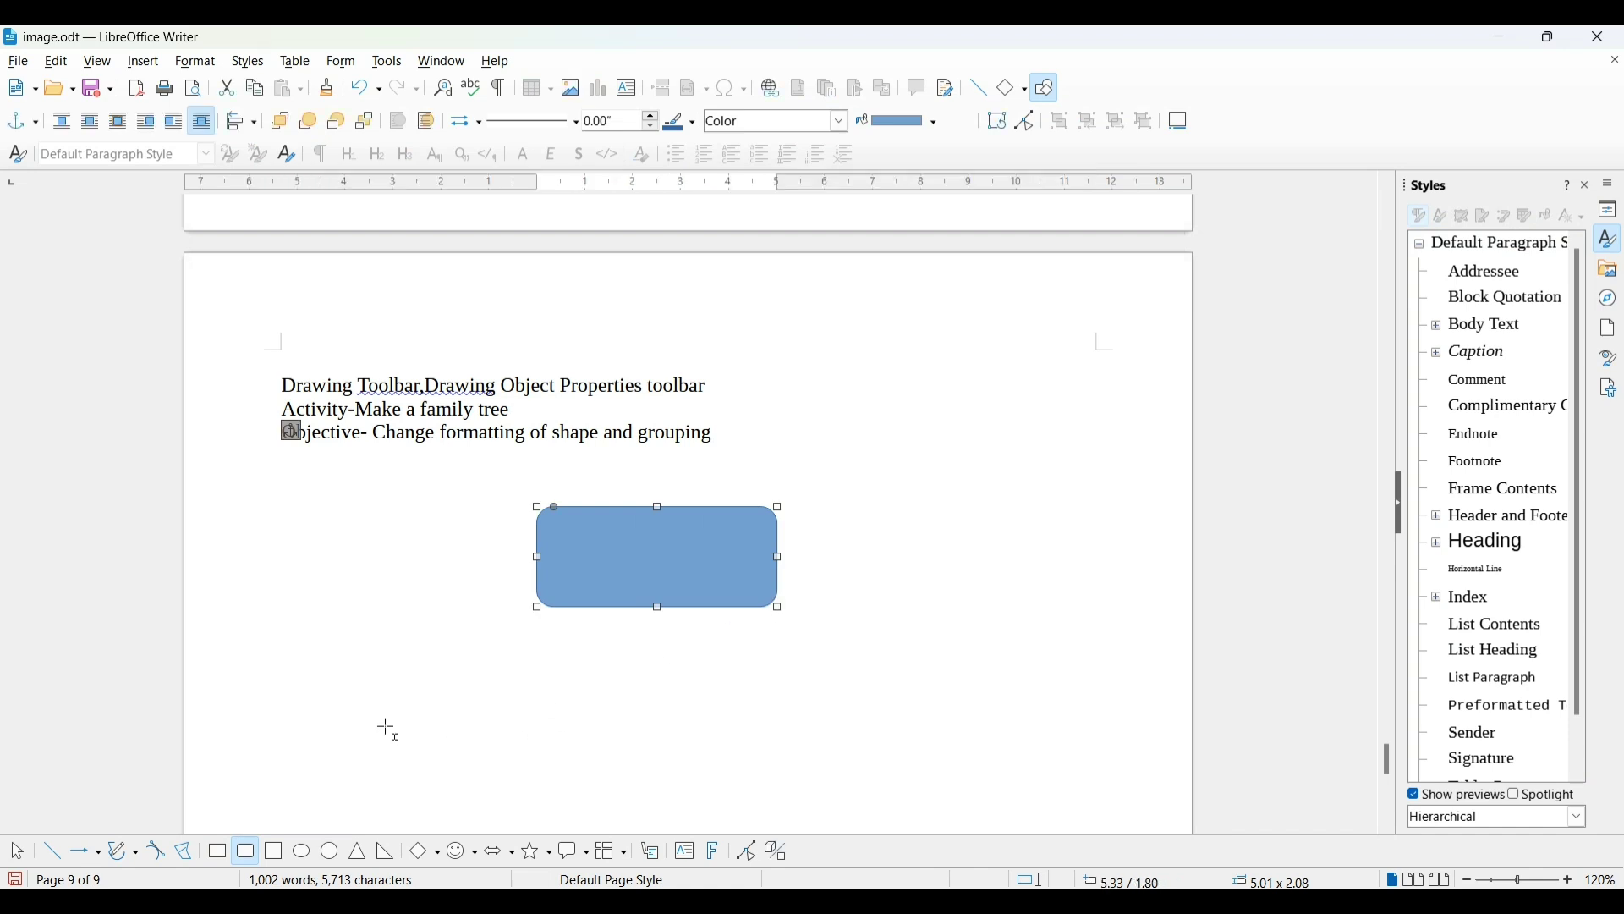
{"action": "left_click_drag", "start_coordinate": [385, 726], "coordinate": [613, 829]}
{"action": "mouse_move", "coordinate": [808, 725]}
{"action": "left_mouse_down"}
{"action": "mouse_move", "coordinate": [928, 821]}
{"action": "mouse_move", "coordinate": [1031, 829]}
{"action": "left_mouse_up"}
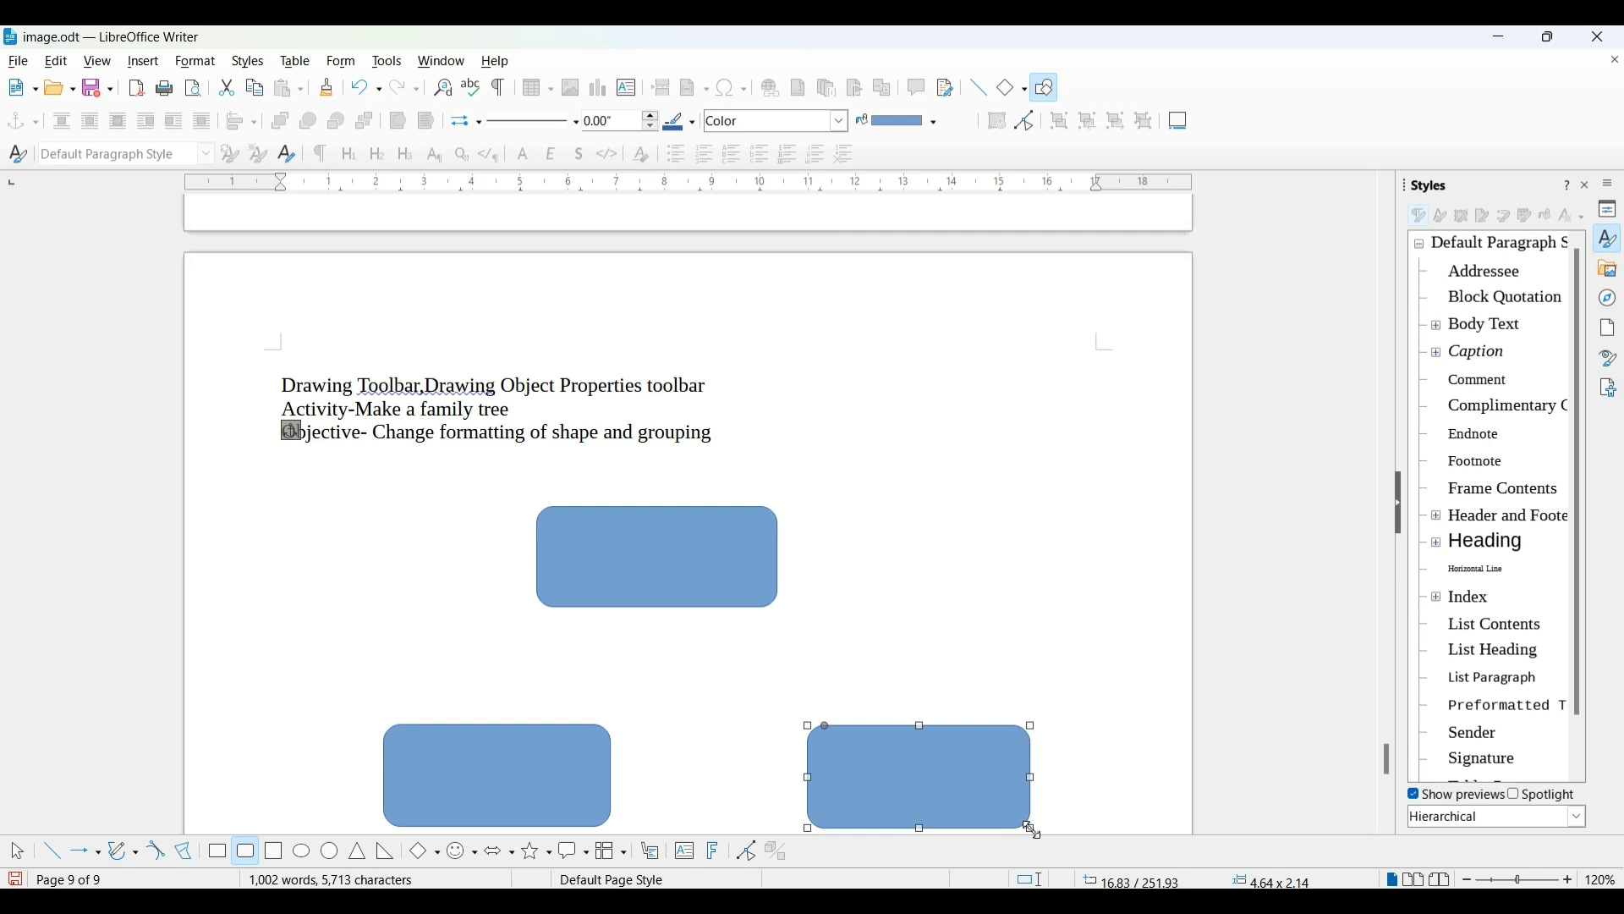
Fill the top box green.
{"action": "left_click", "coordinate": [17, 854]}
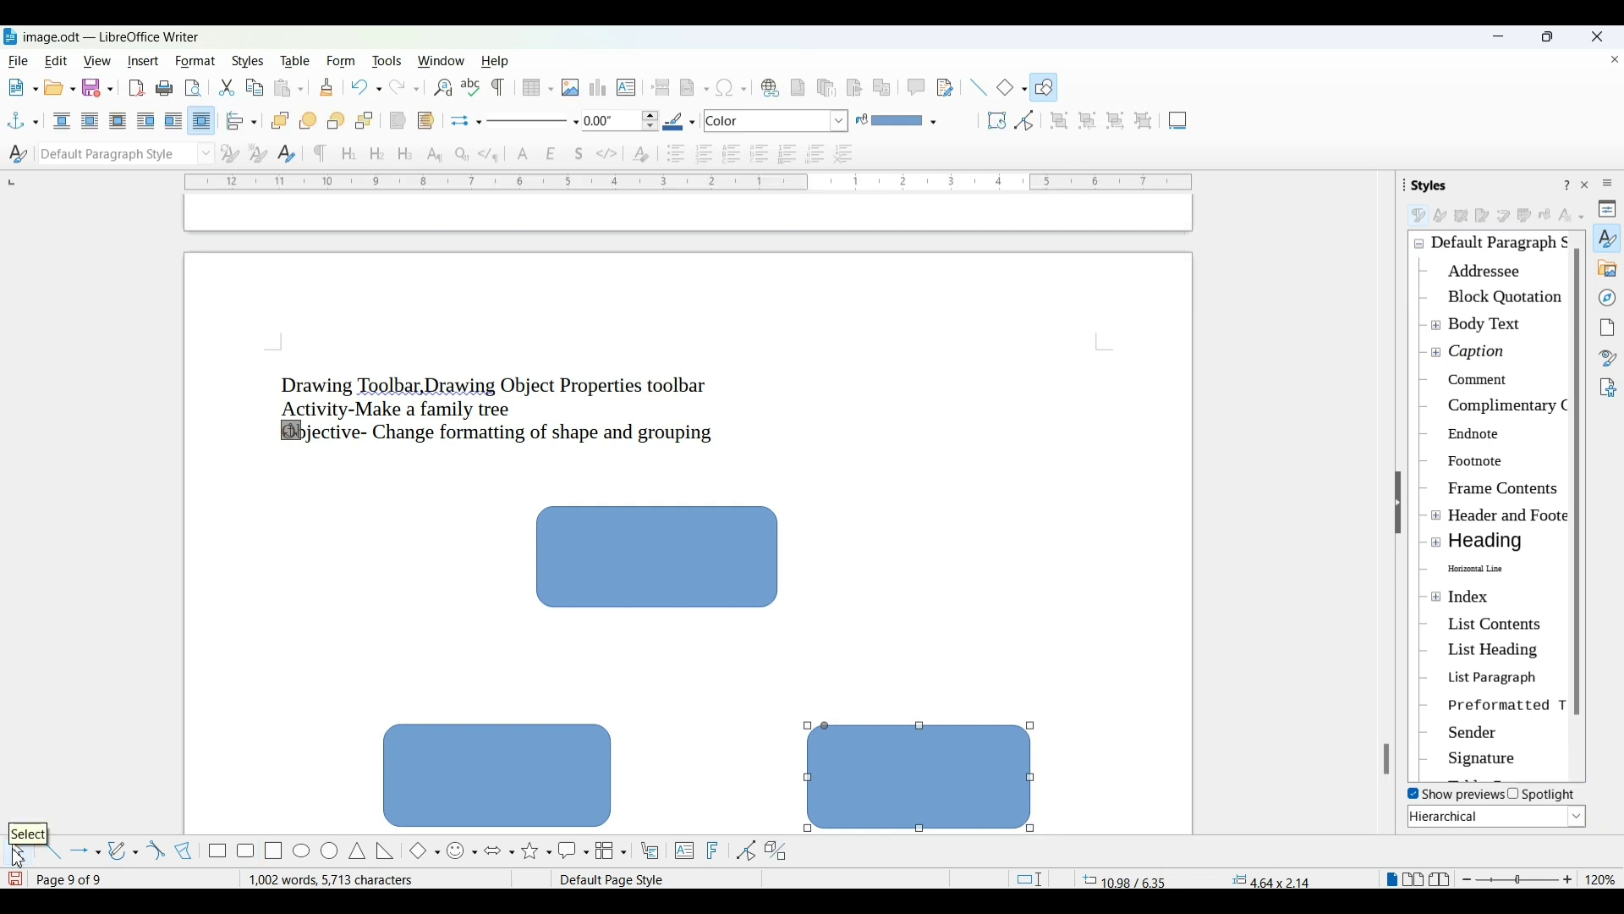
{"action": "left_click", "coordinate": [590, 565]}
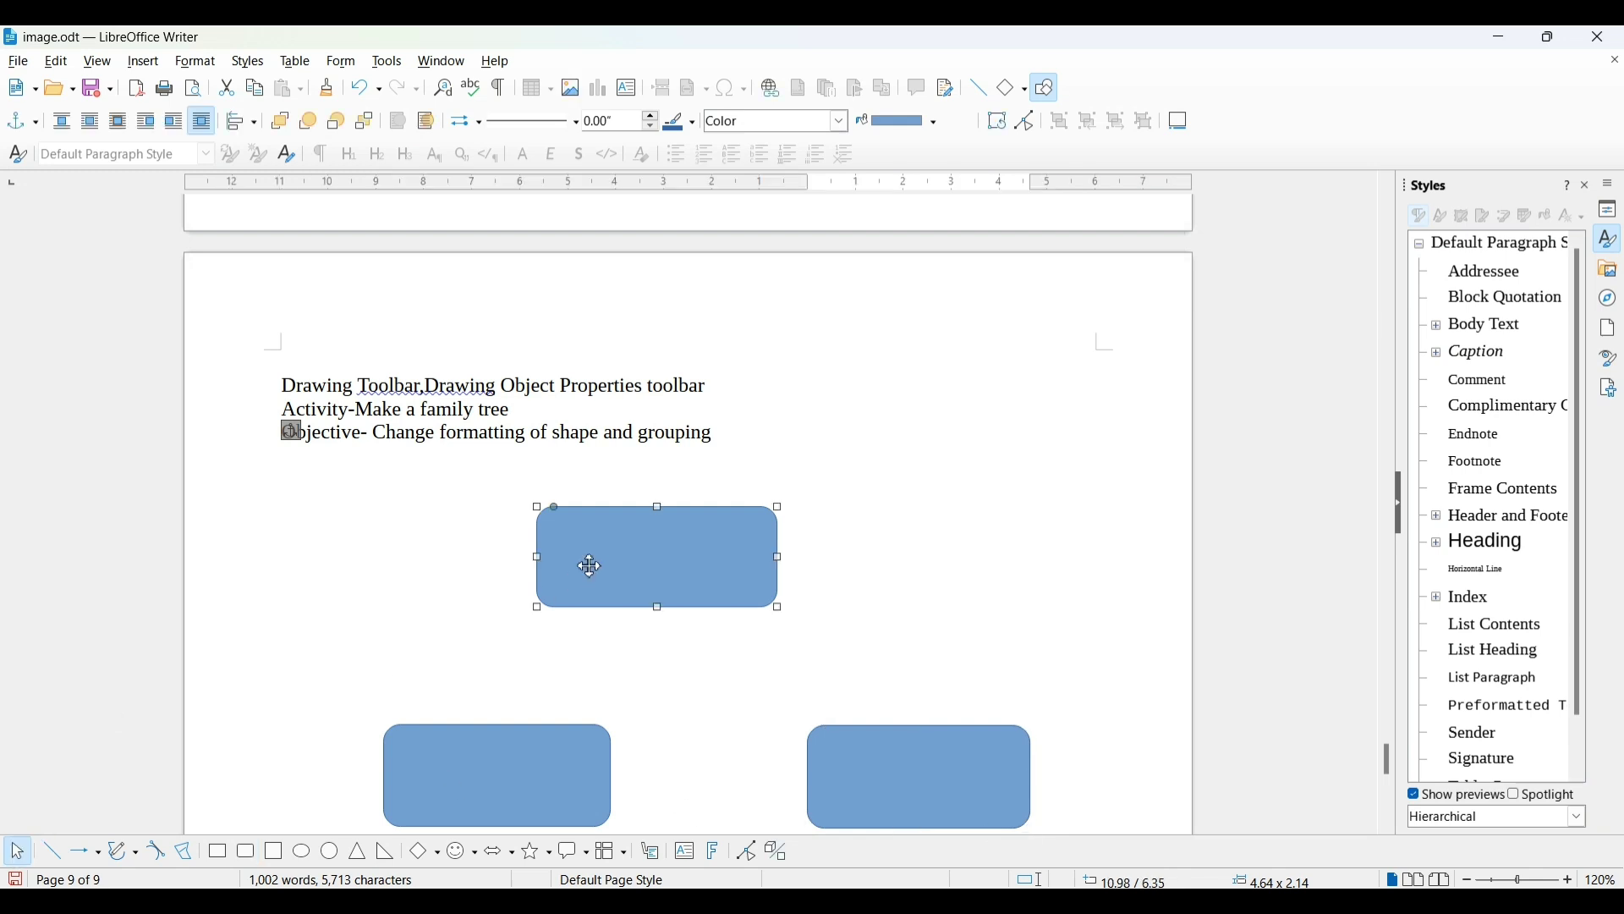
{"action": "left_click", "coordinate": [935, 123]}
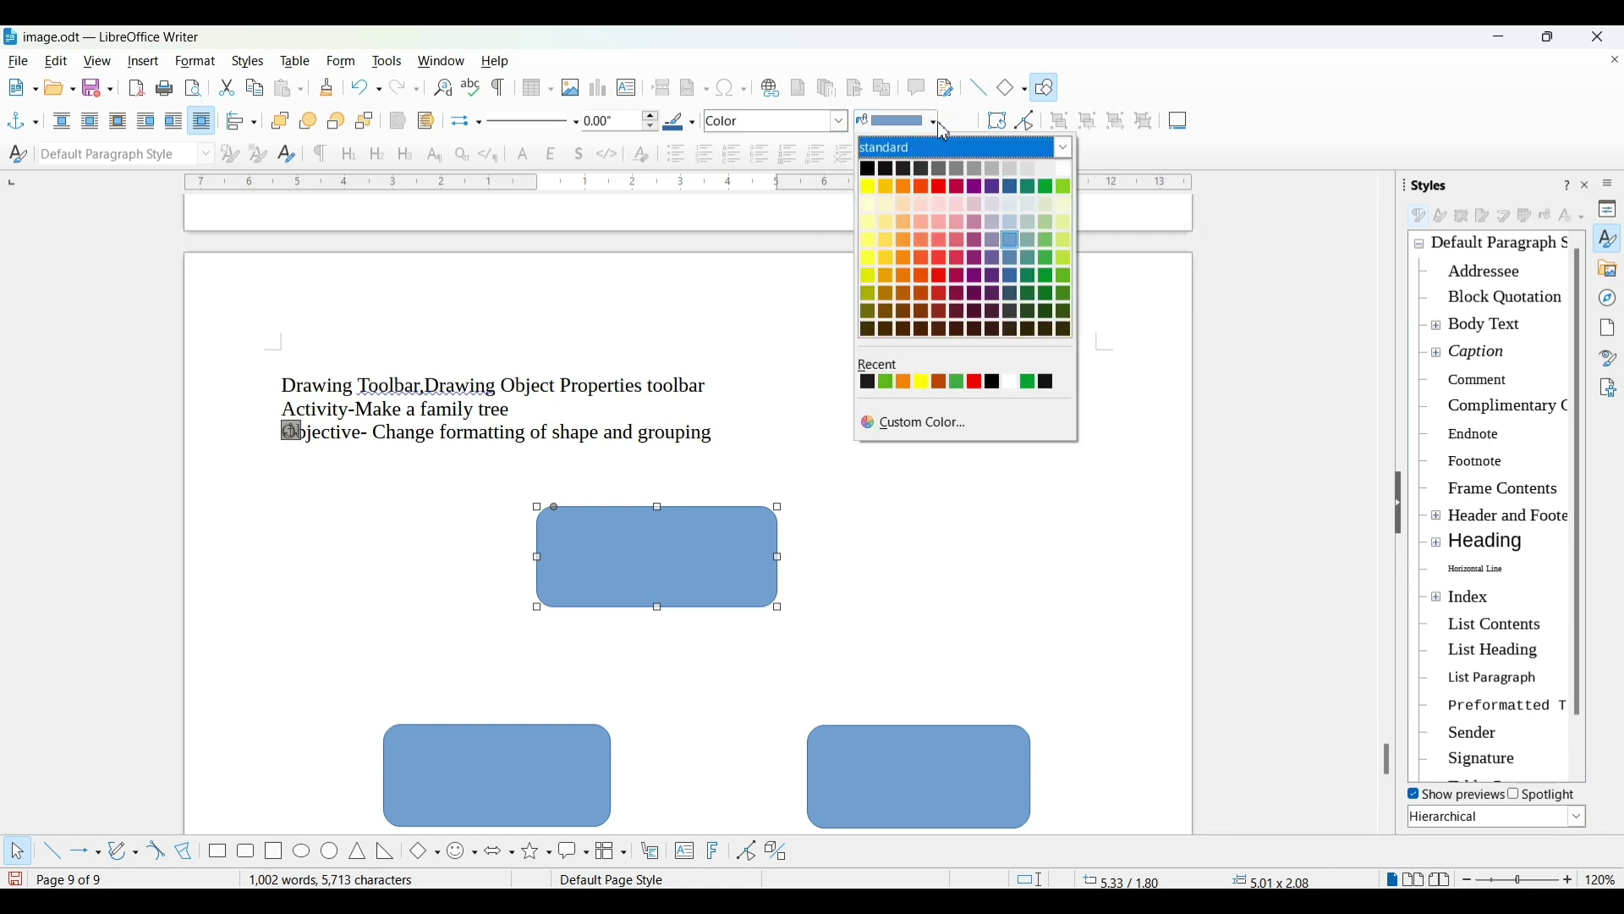
{"action": "left_click", "coordinate": [1046, 187]}
Fill both lower boxes dark blue.
{"action": "left_click", "coordinate": [476, 764]}
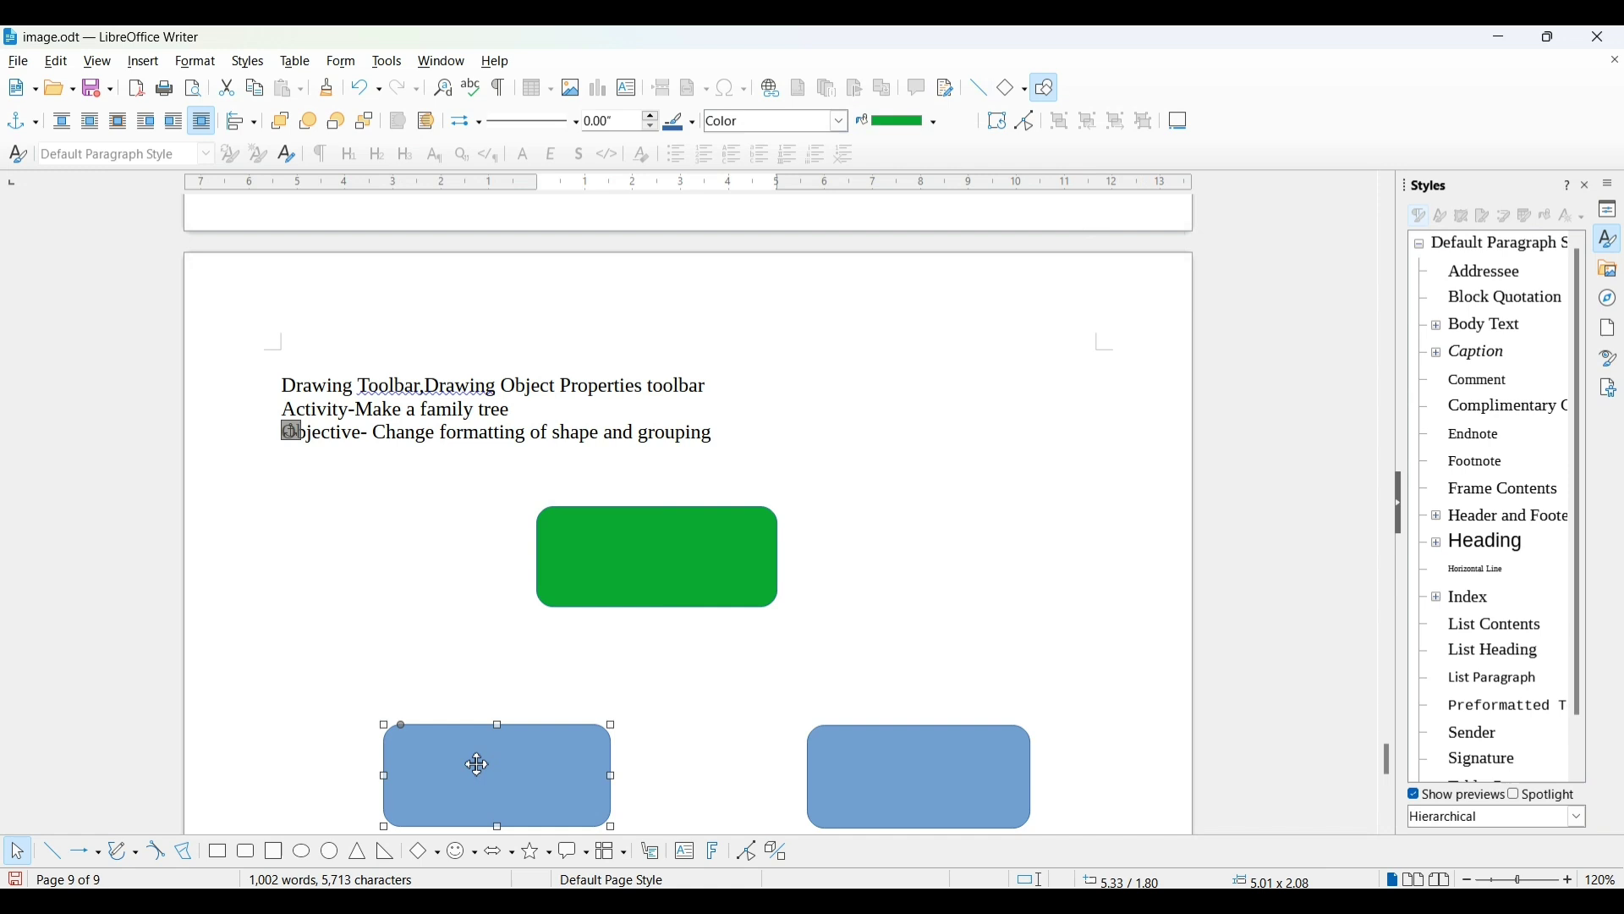
{"action": "left_click", "coordinate": [896, 778], "text": "shift"}
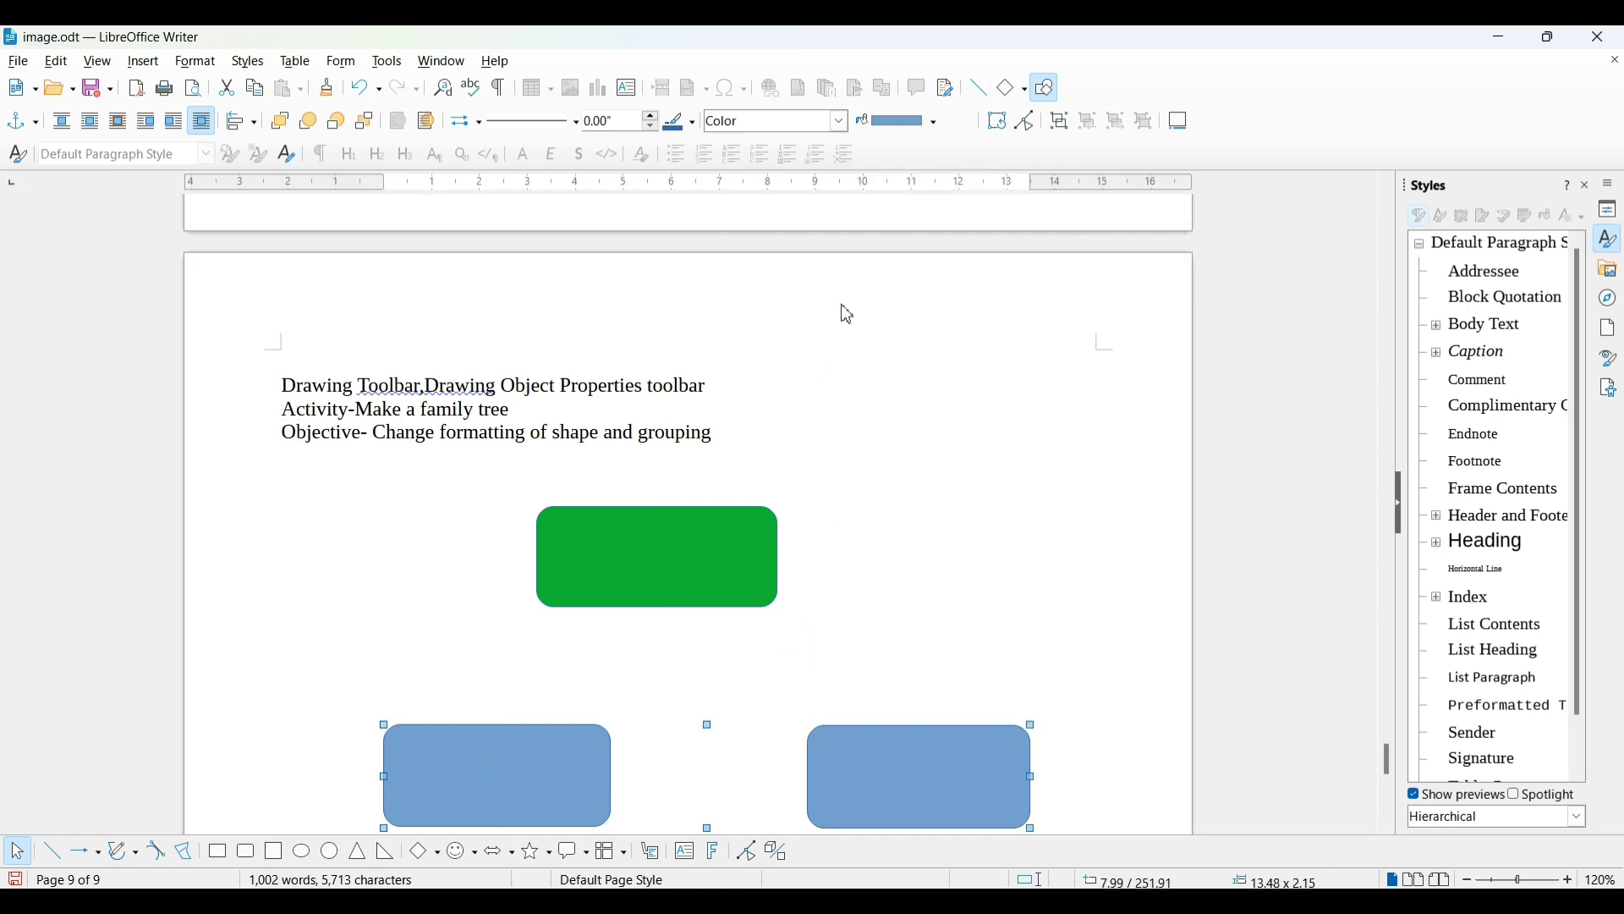
{"action": "left_click", "coordinate": [936, 127]}
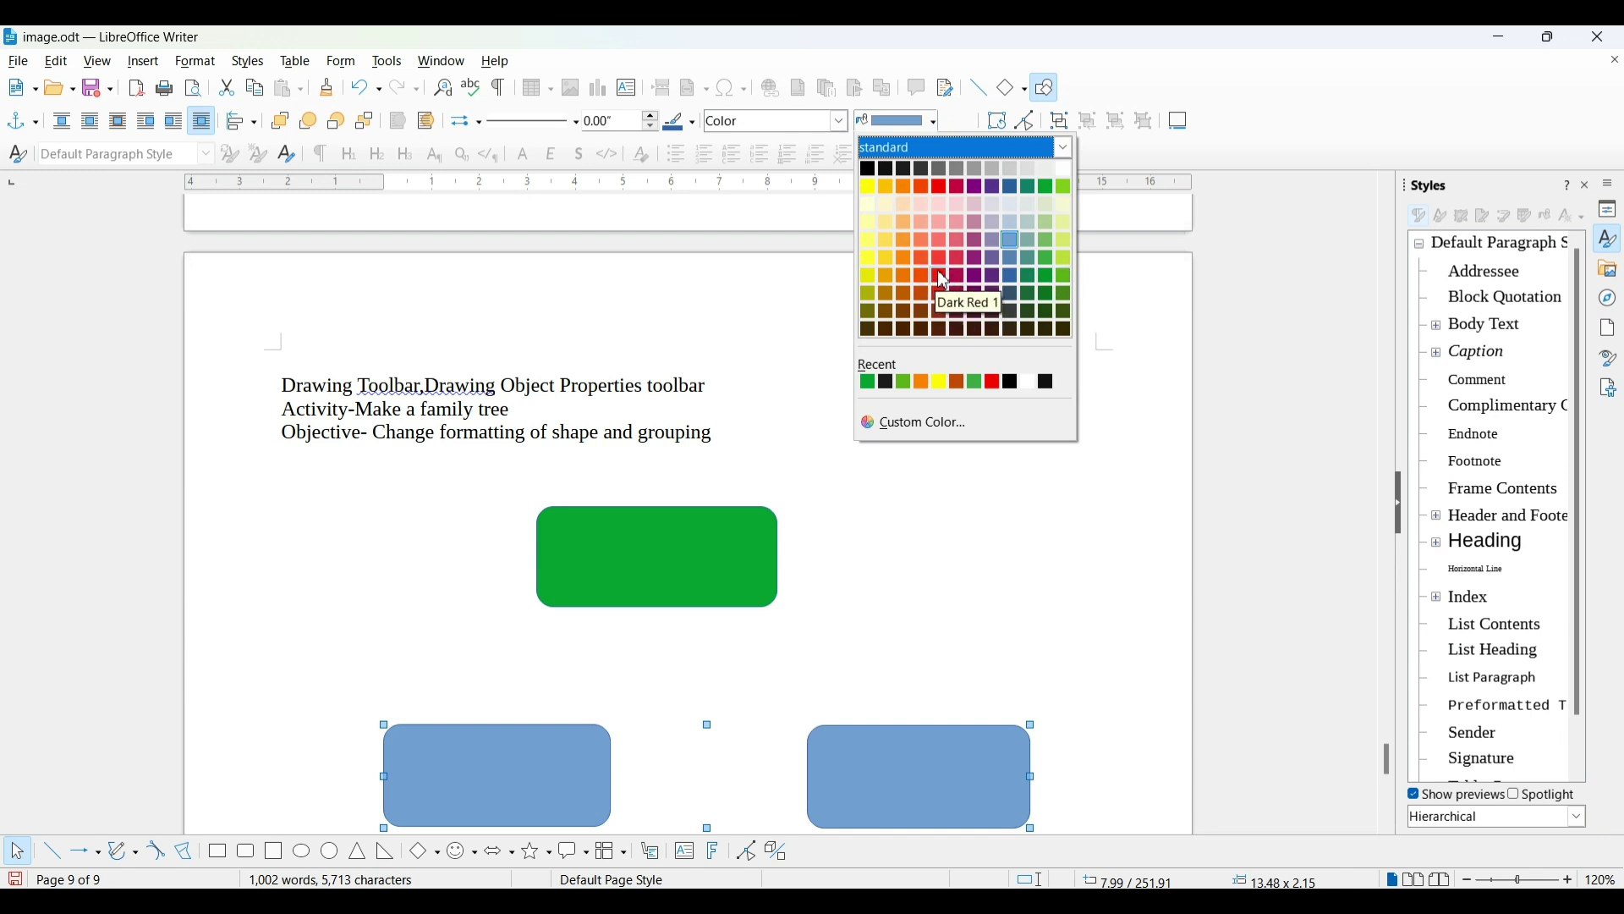
{"action": "left_click", "coordinate": [1013, 187]}
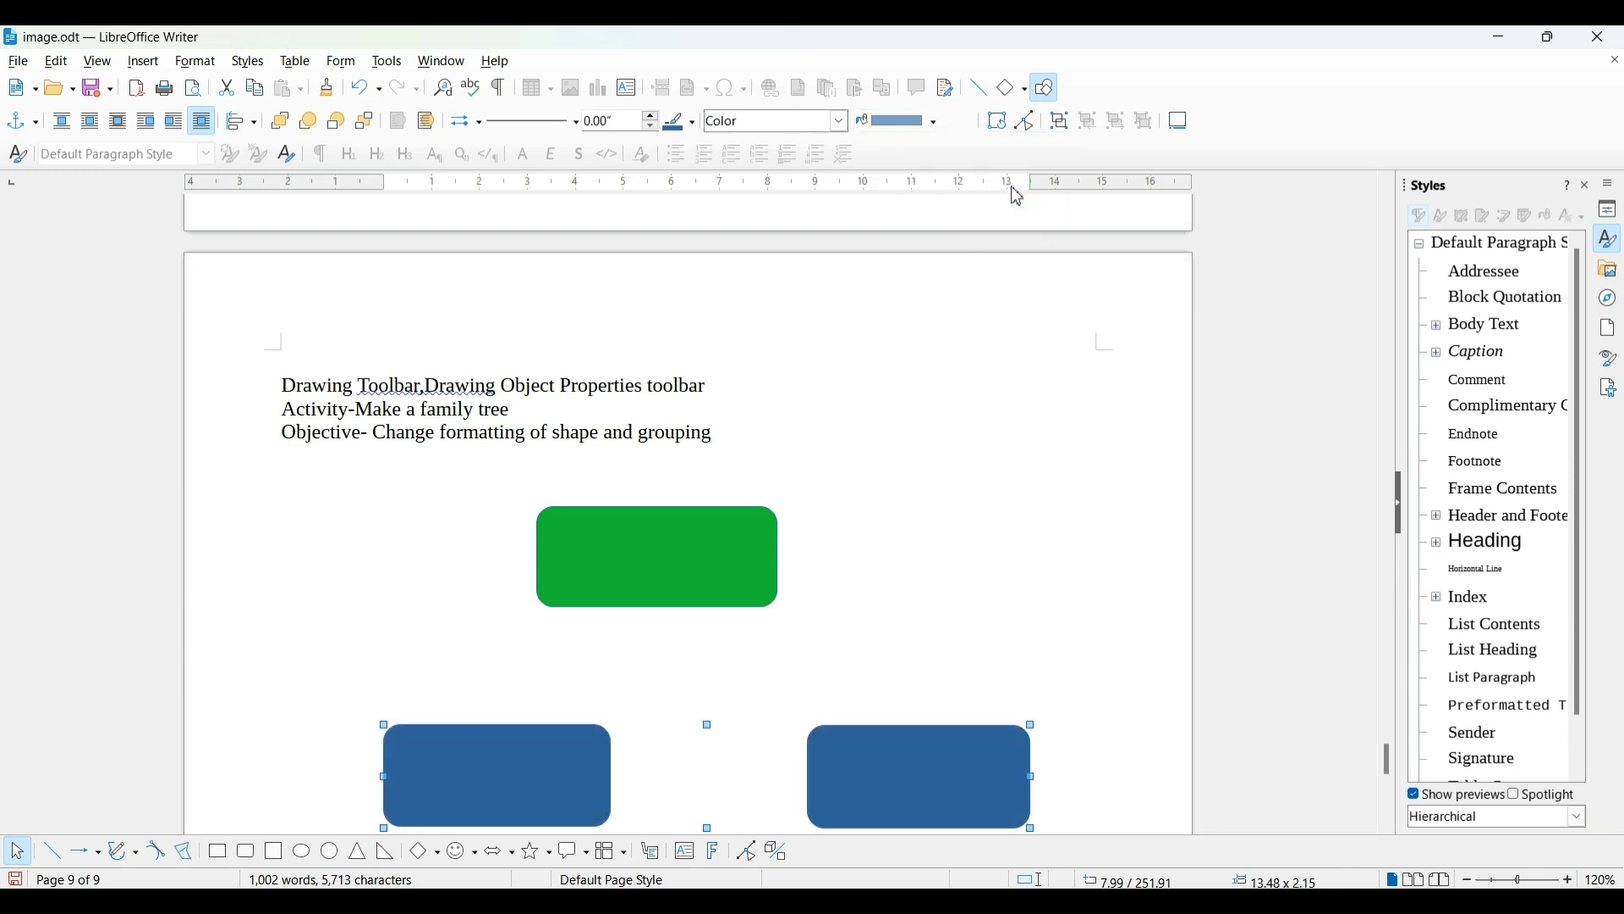
Draw a vertical line down from the bottom of the green box.
{"action": "left_click", "coordinate": [882, 593]}
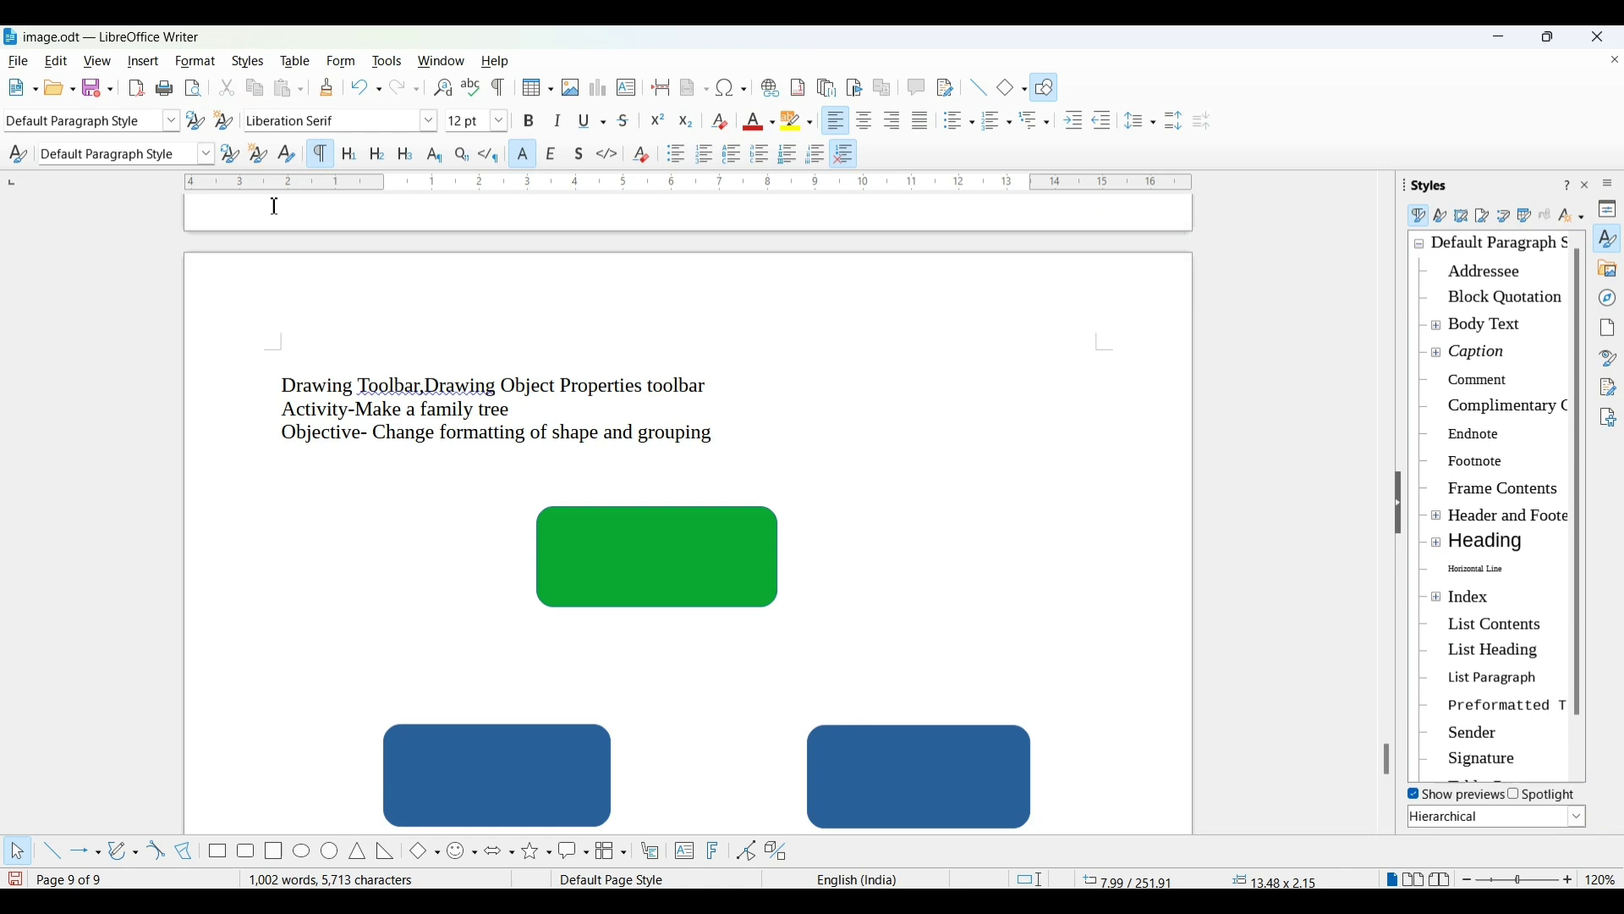
{"action": "left_click", "coordinate": [81, 852]}
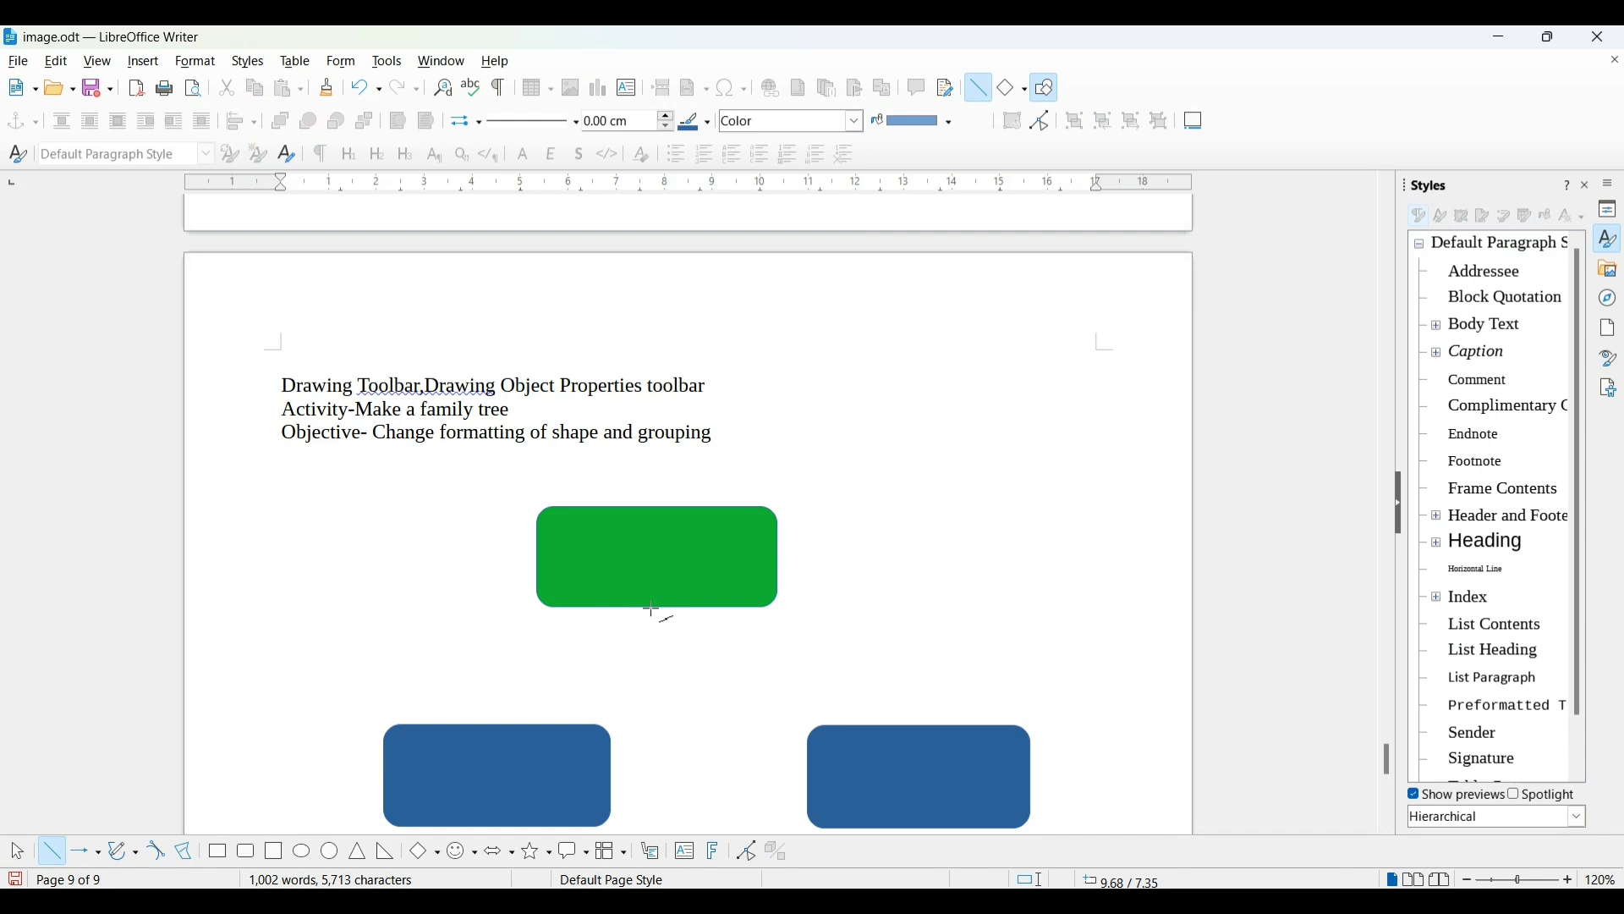
{"action": "left_click", "coordinate": [651, 609]}
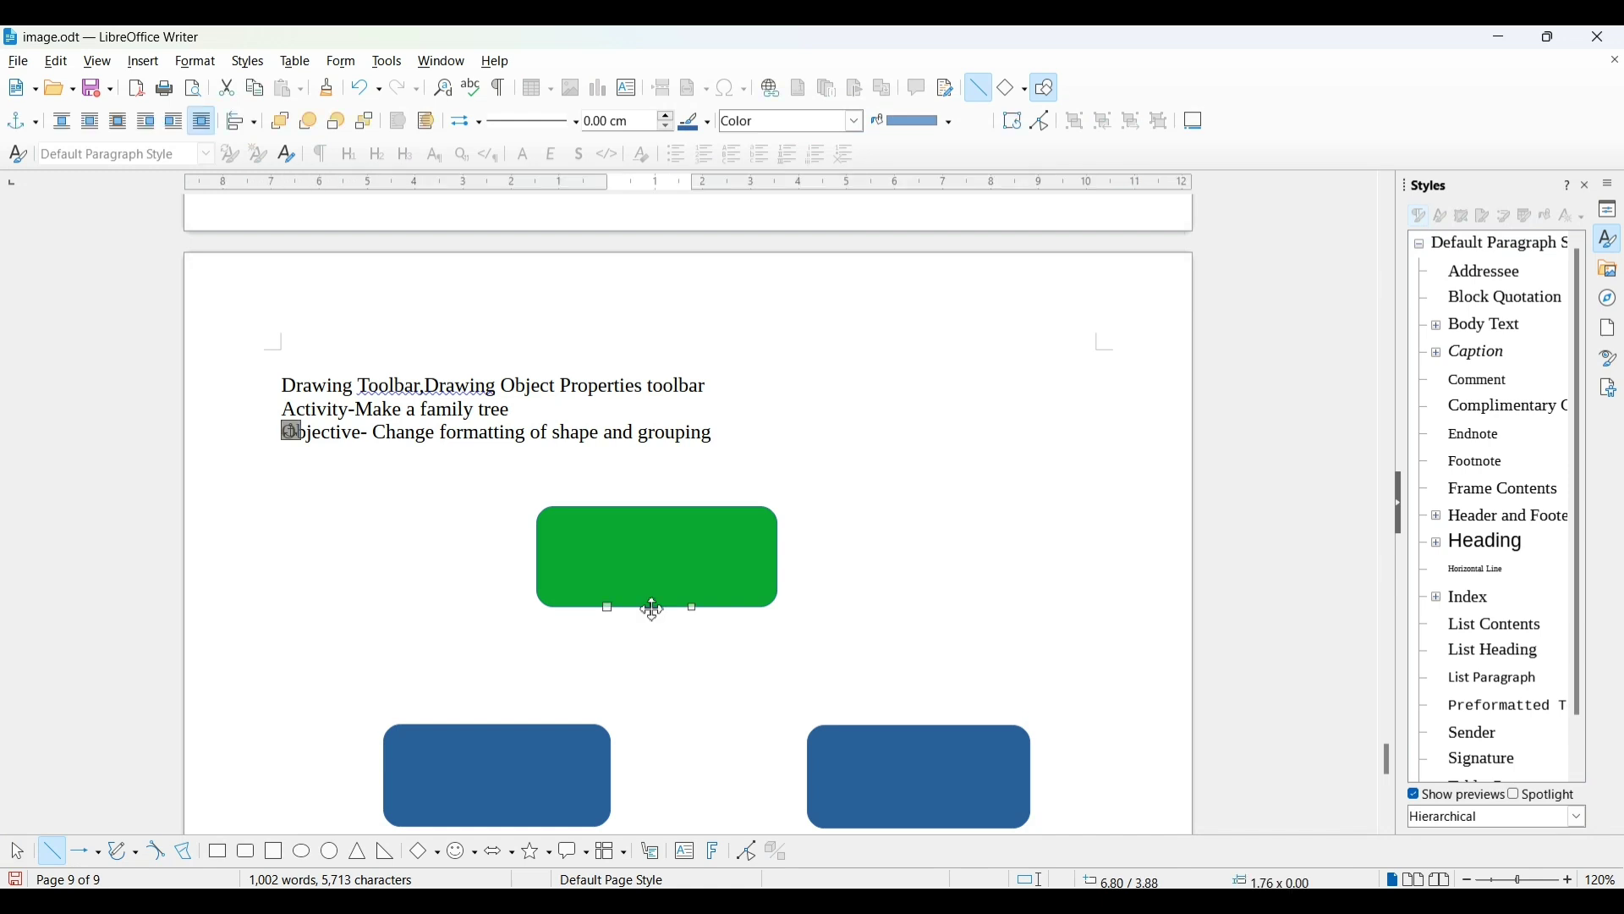
{"action": "left_click_drag", "start_coordinate": [652, 609], "coordinate": [662, 686]}
{"action": "key", "text": "Escape"}
{"action": "key", "text": "Escape"}
{"action": "left_click_drag", "start_coordinate": [668, 611], "coordinate": [668, 679]}
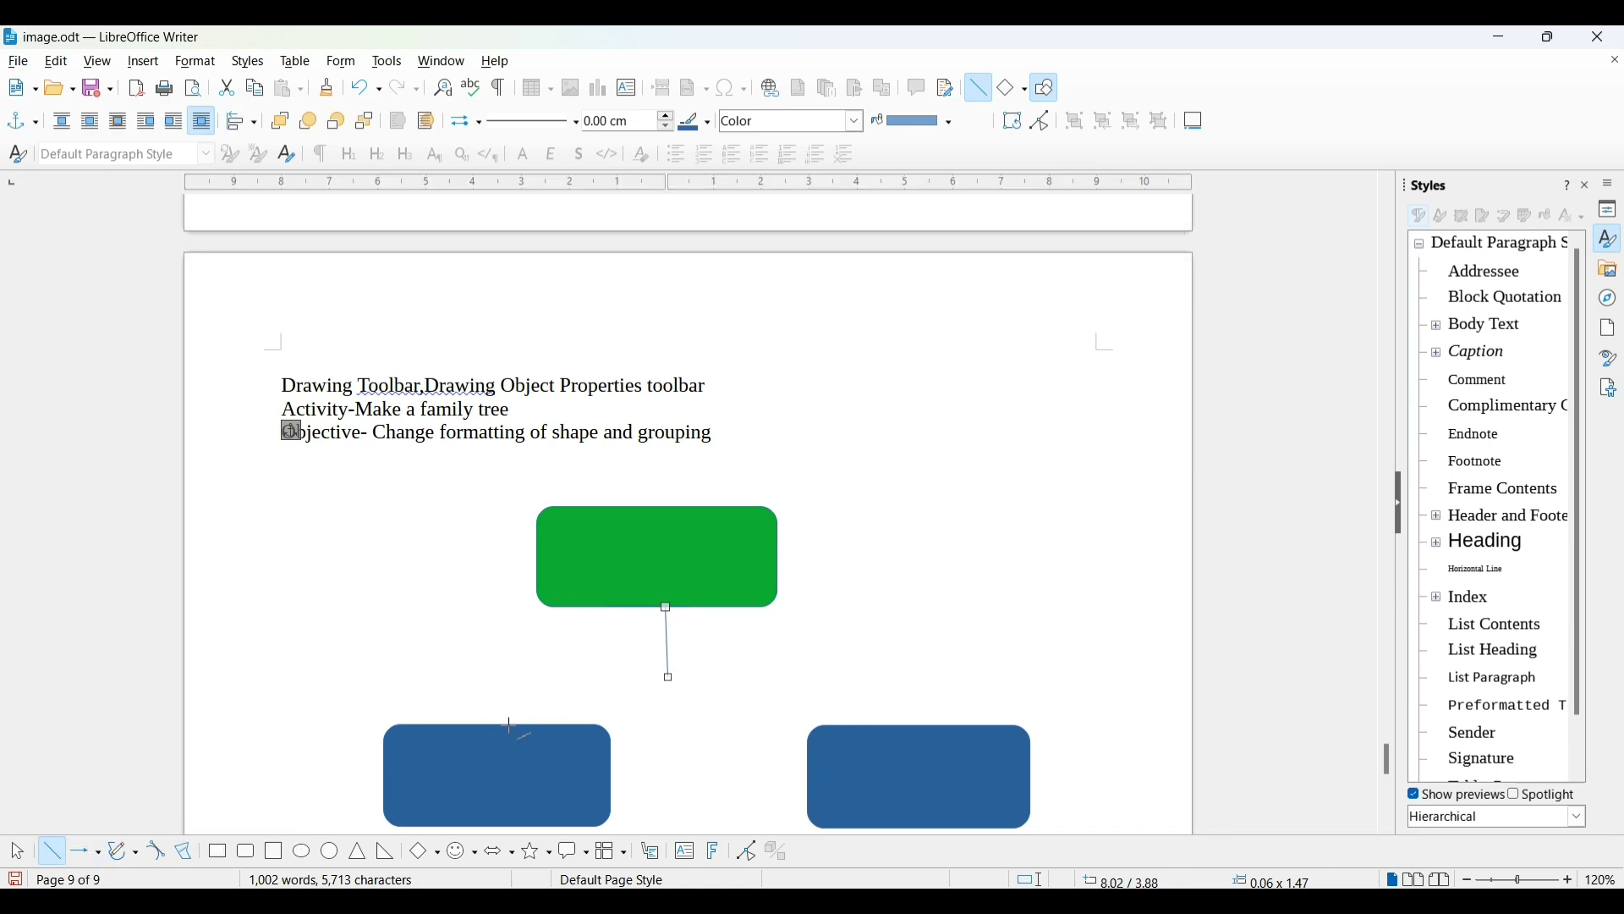
Draw a horizontal bar above the blue boxes with drops down to each one.
{"action": "left_click_drag", "start_coordinate": [505, 686], "coordinate": [912, 688]}
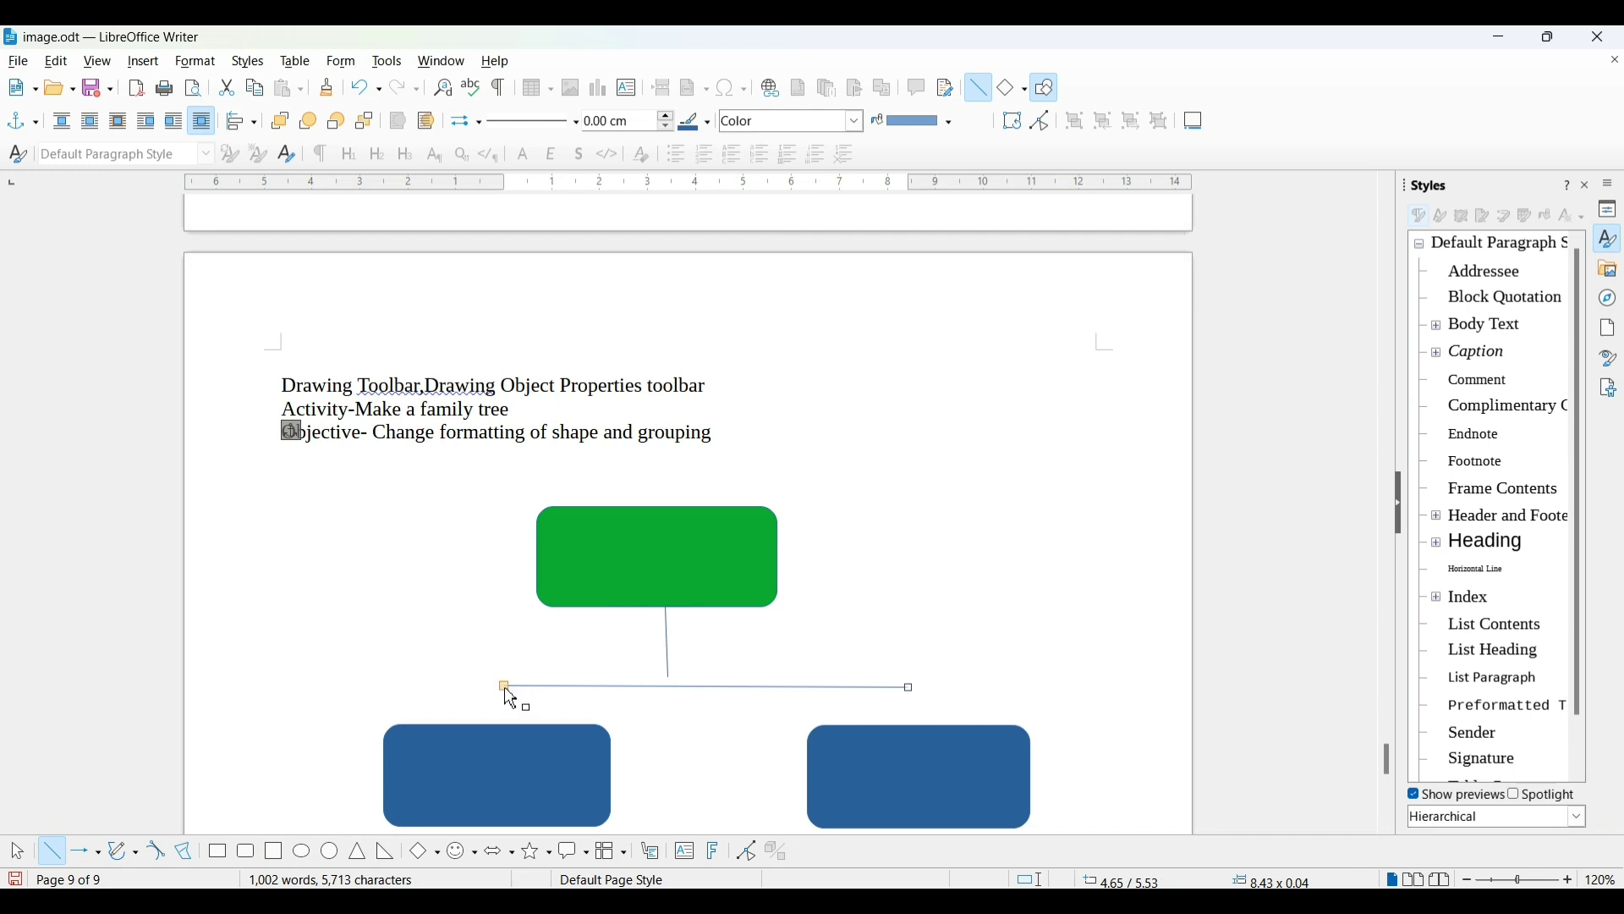
{"action": "left_click_drag", "start_coordinate": [506, 688], "coordinate": [500, 726]}
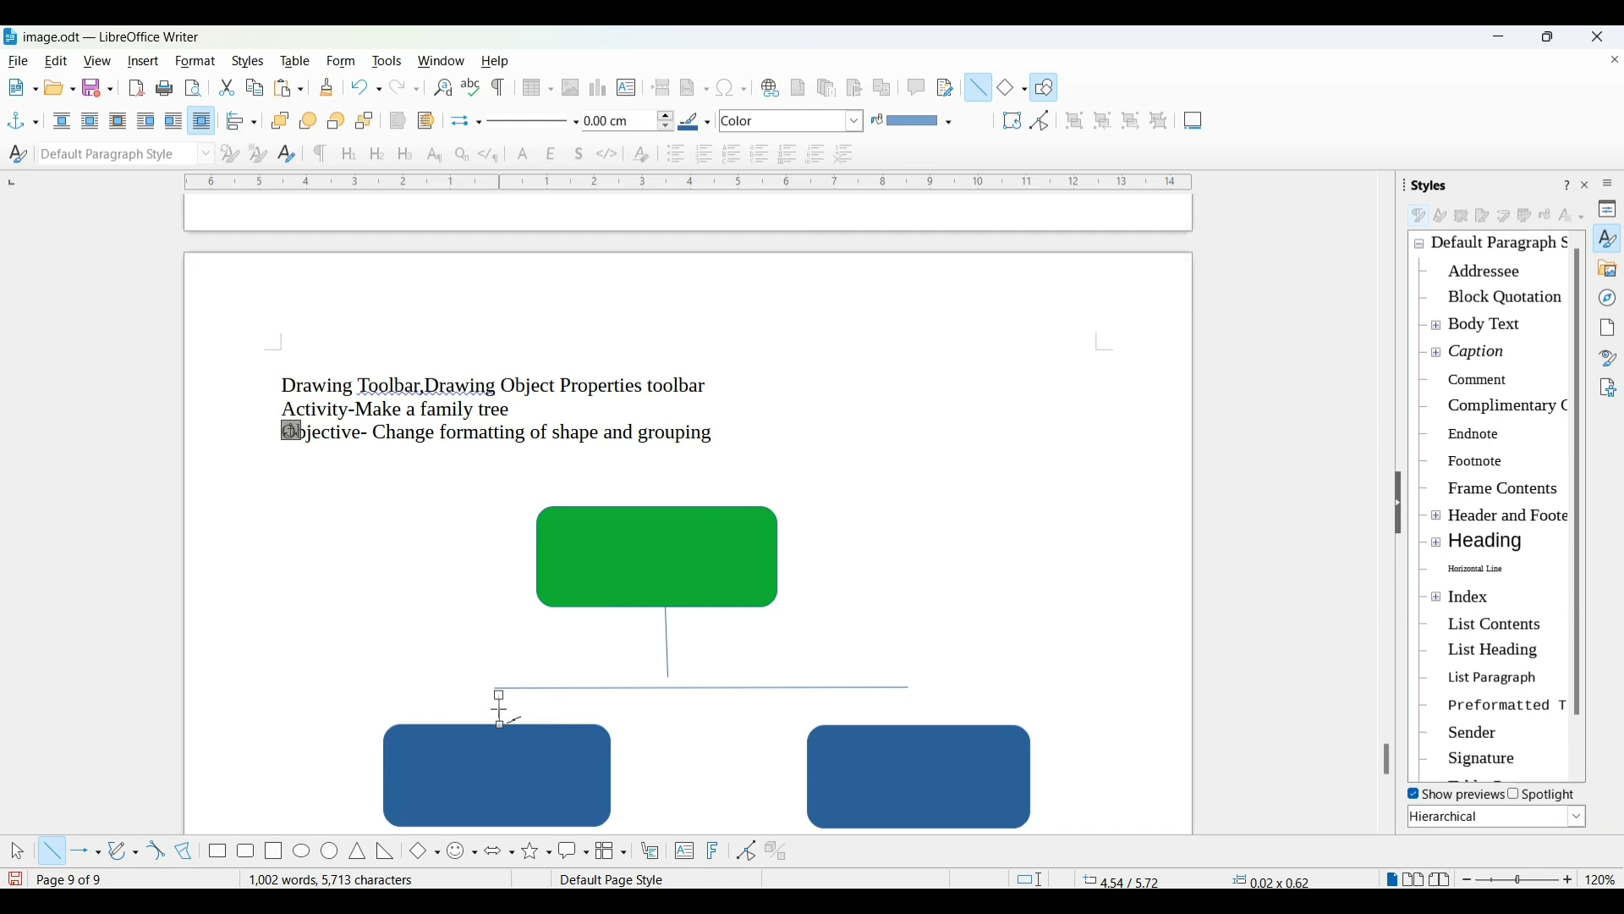
{"action": "left_click_drag", "start_coordinate": [456, 707], "coordinate": [541, 707]}
{"action": "left_click_drag", "start_coordinate": [910, 688], "coordinate": [913, 726]}
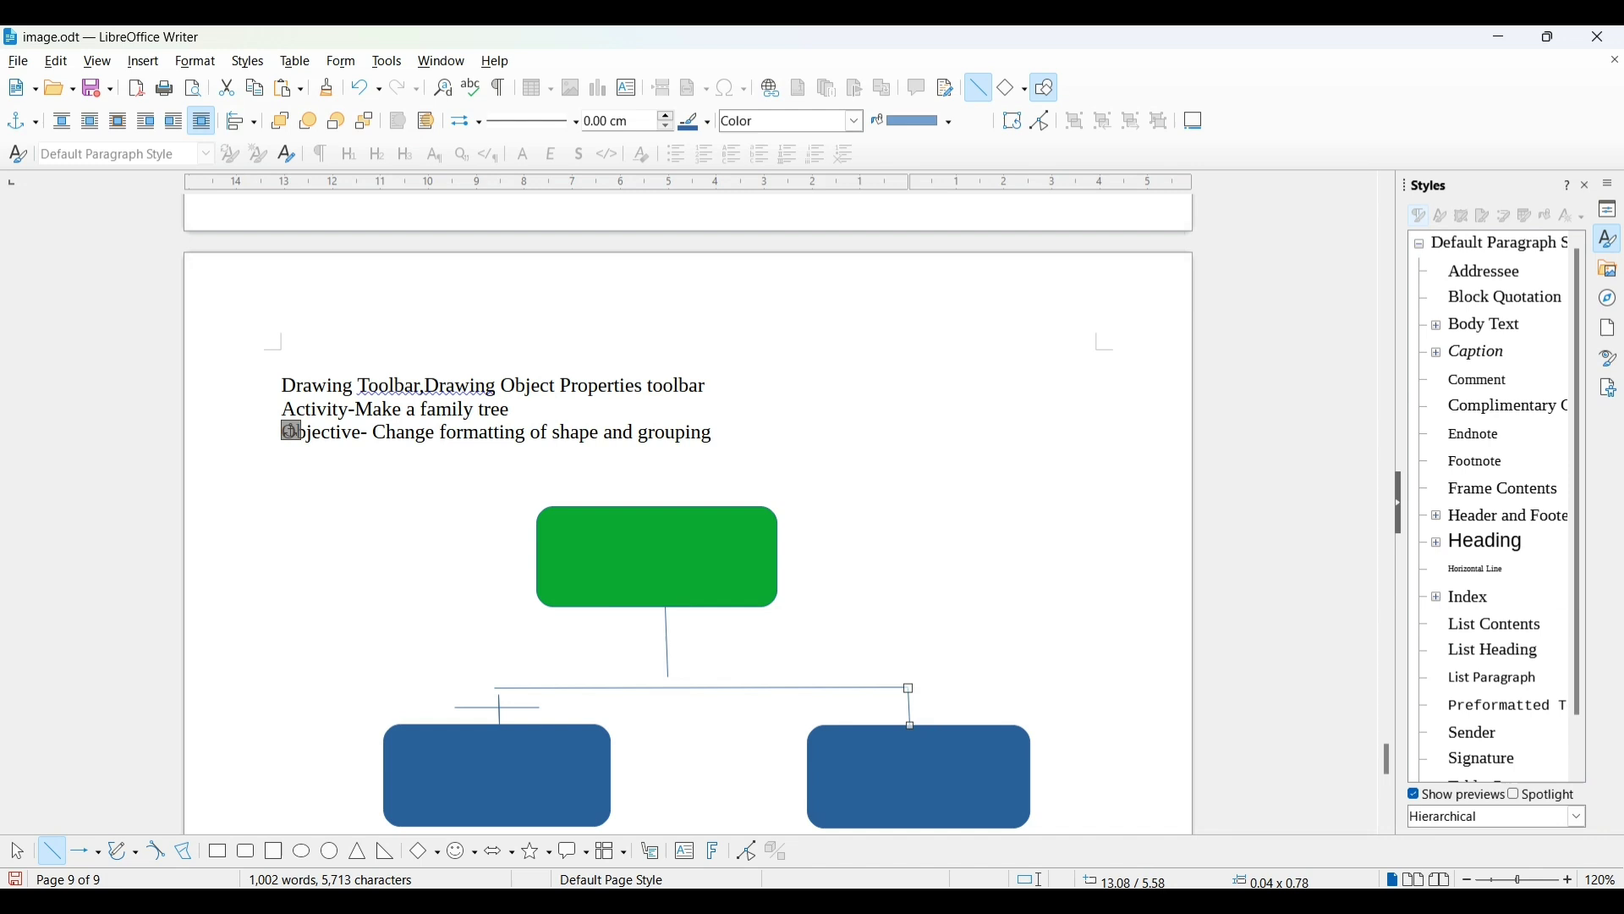
Extend the green box's vertical connector down to meet the horizontal bar.
{"action": "left_click", "coordinate": [16, 854]}
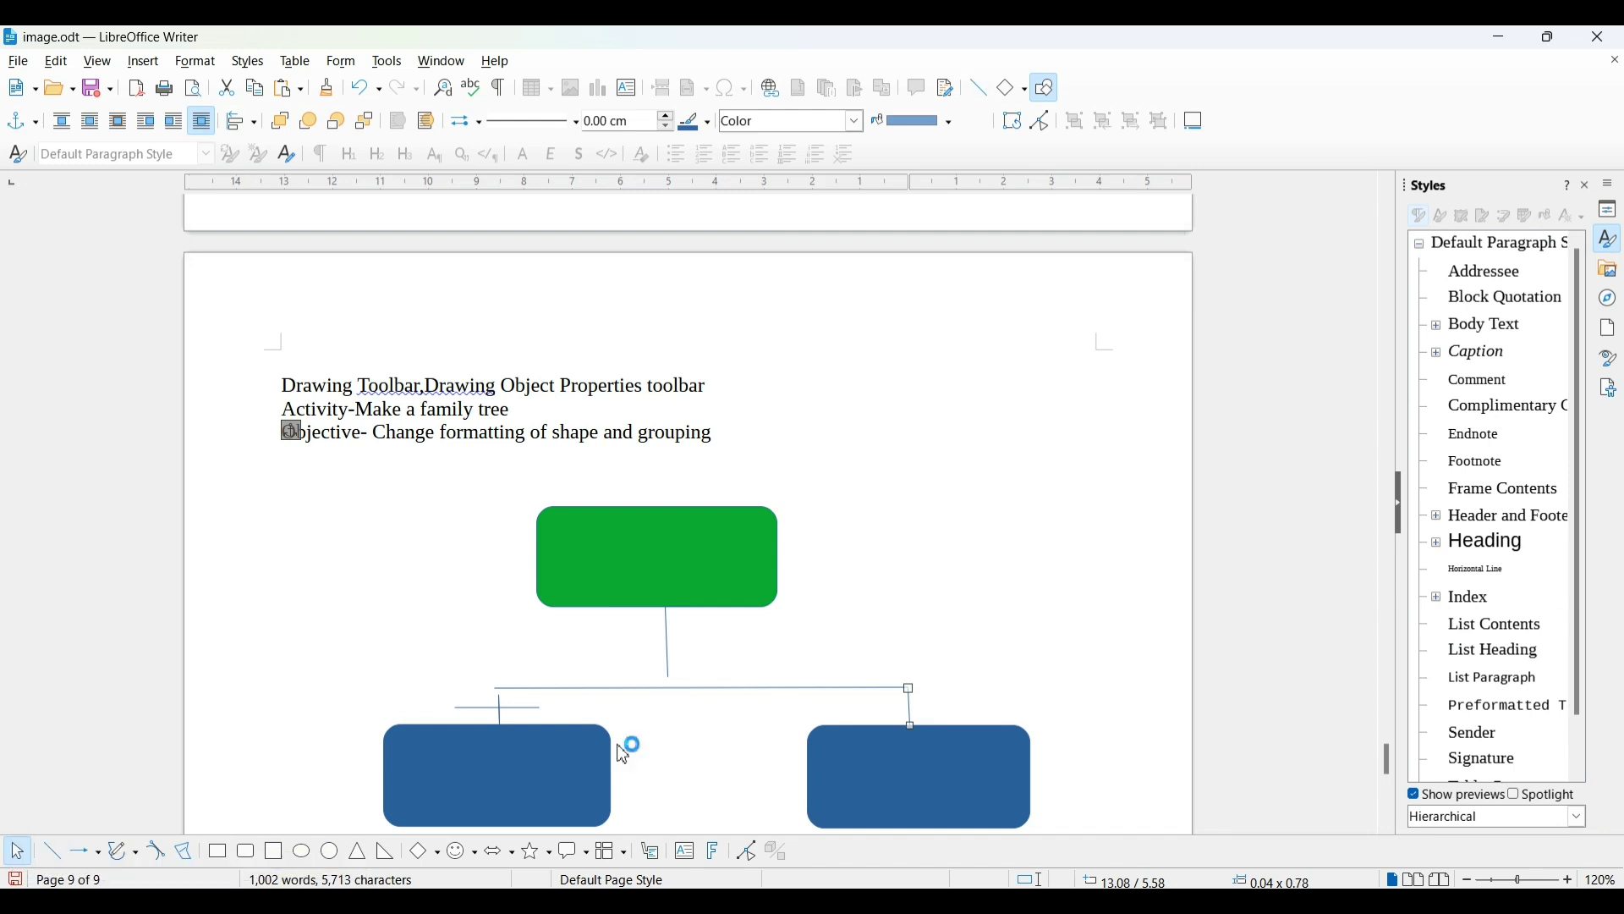
{"action": "left_click", "coordinate": [668, 677]}
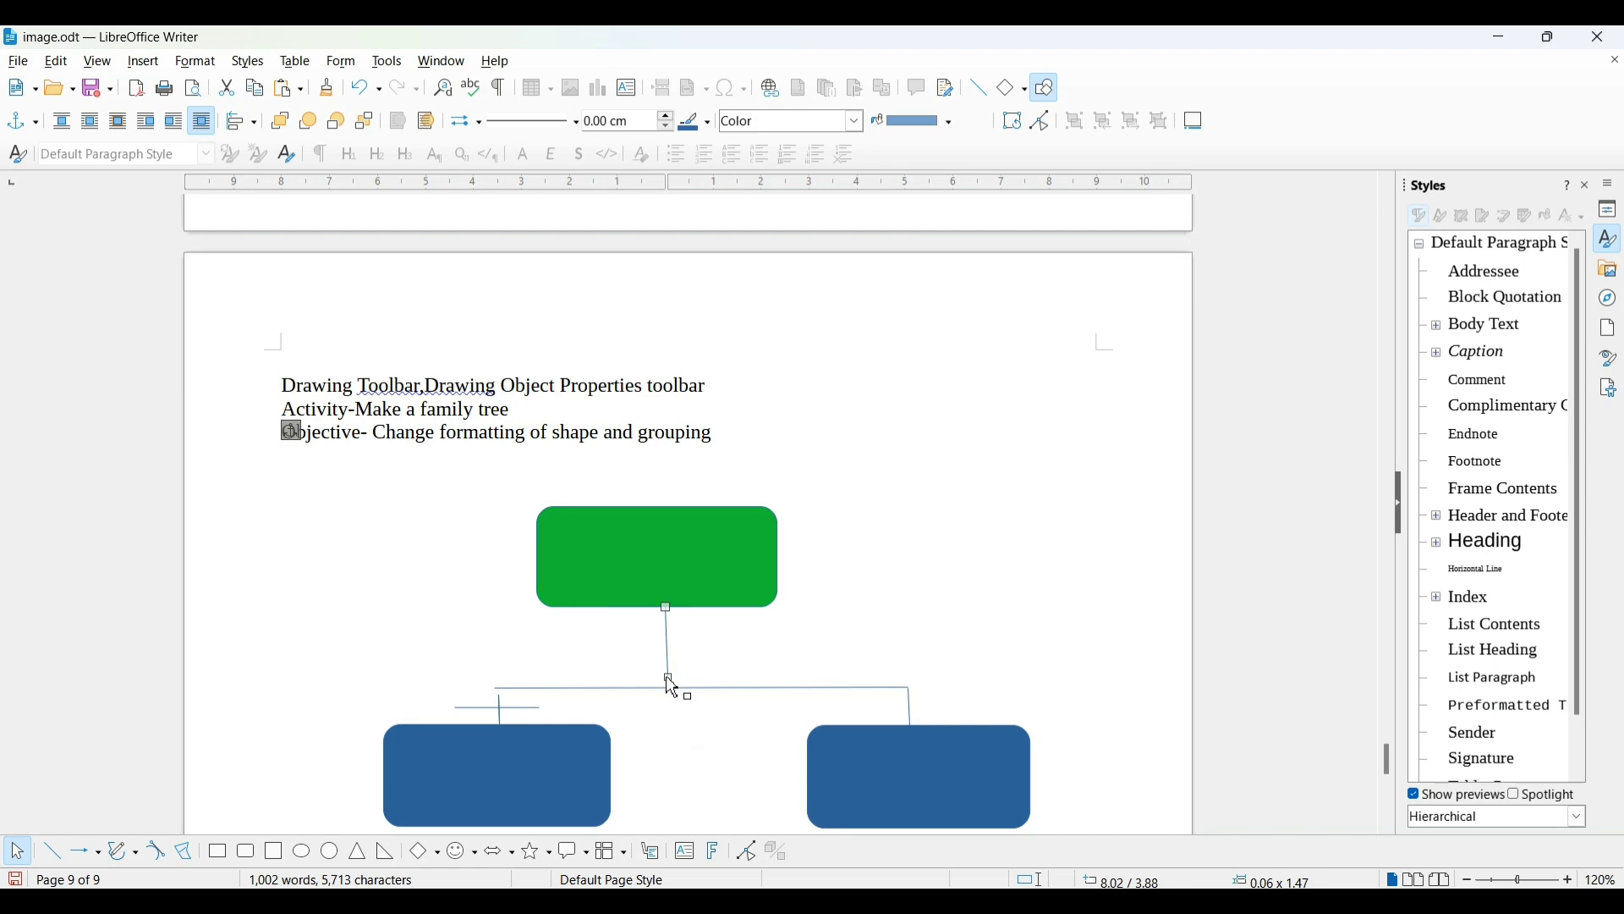
{"action": "left_click_drag", "start_coordinate": [668, 678], "coordinate": [668, 687]}
Delete the stray short horizontal line near the left blue box.
{"action": "left_click", "coordinate": [498, 707]}
{"action": "key", "text": "Delete"}
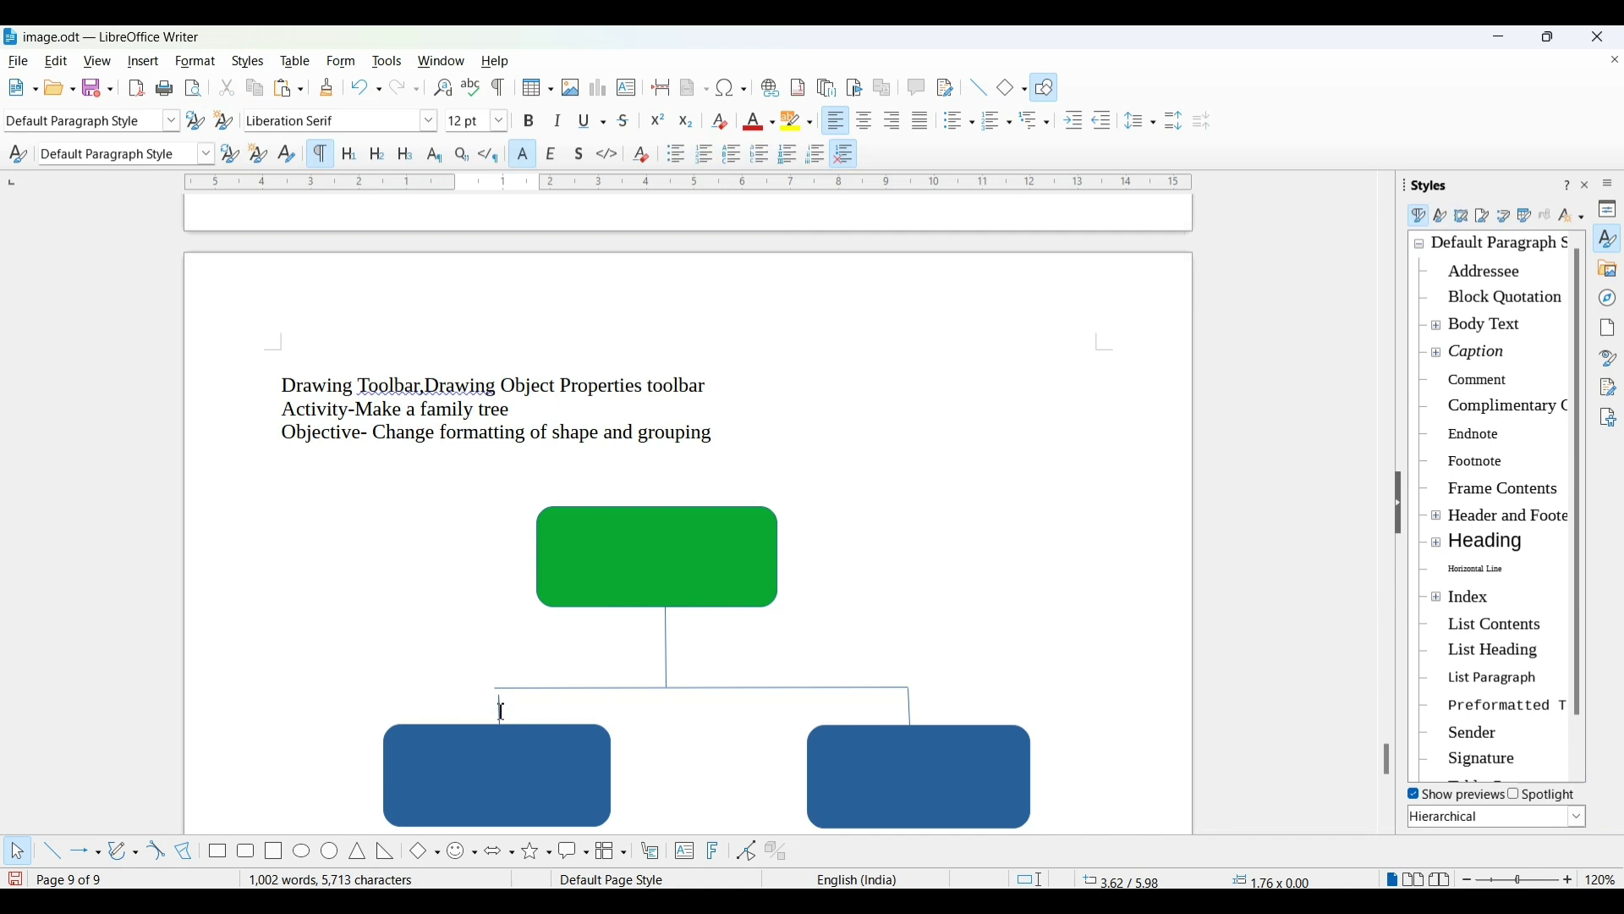
{"action": "left_click", "coordinate": [499, 710]}
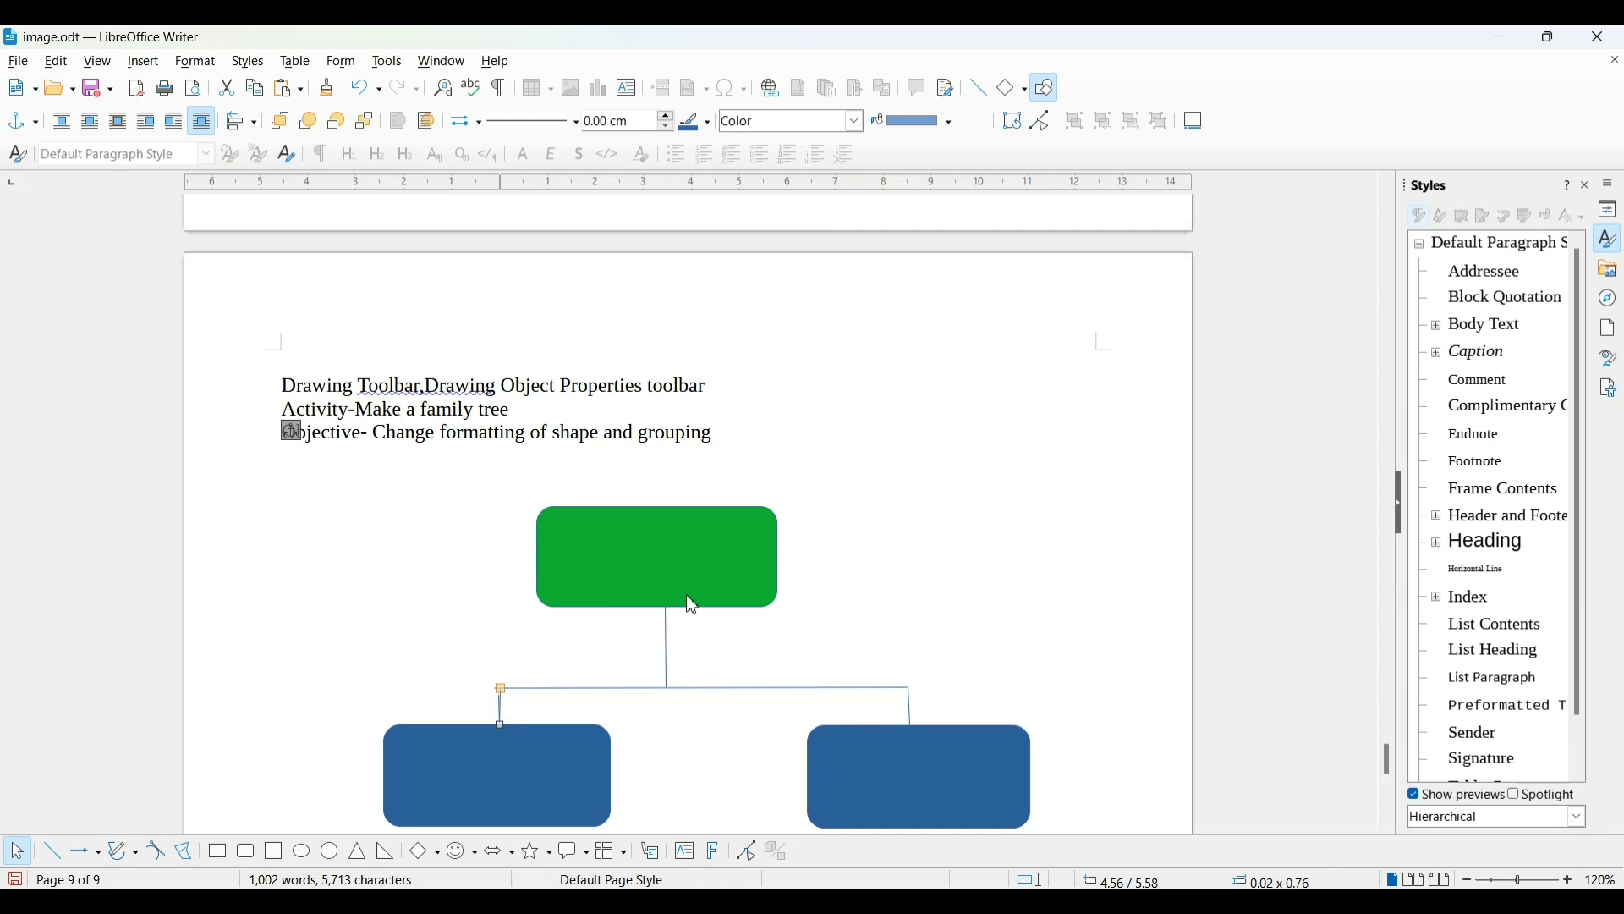
{"action": "left_click", "coordinate": [667, 668]}
Make the vertical connector 0.20 cm thick and the horizontal bar orange-red at 0.10 cm.
{"action": "left_click", "coordinate": [668, 117]}
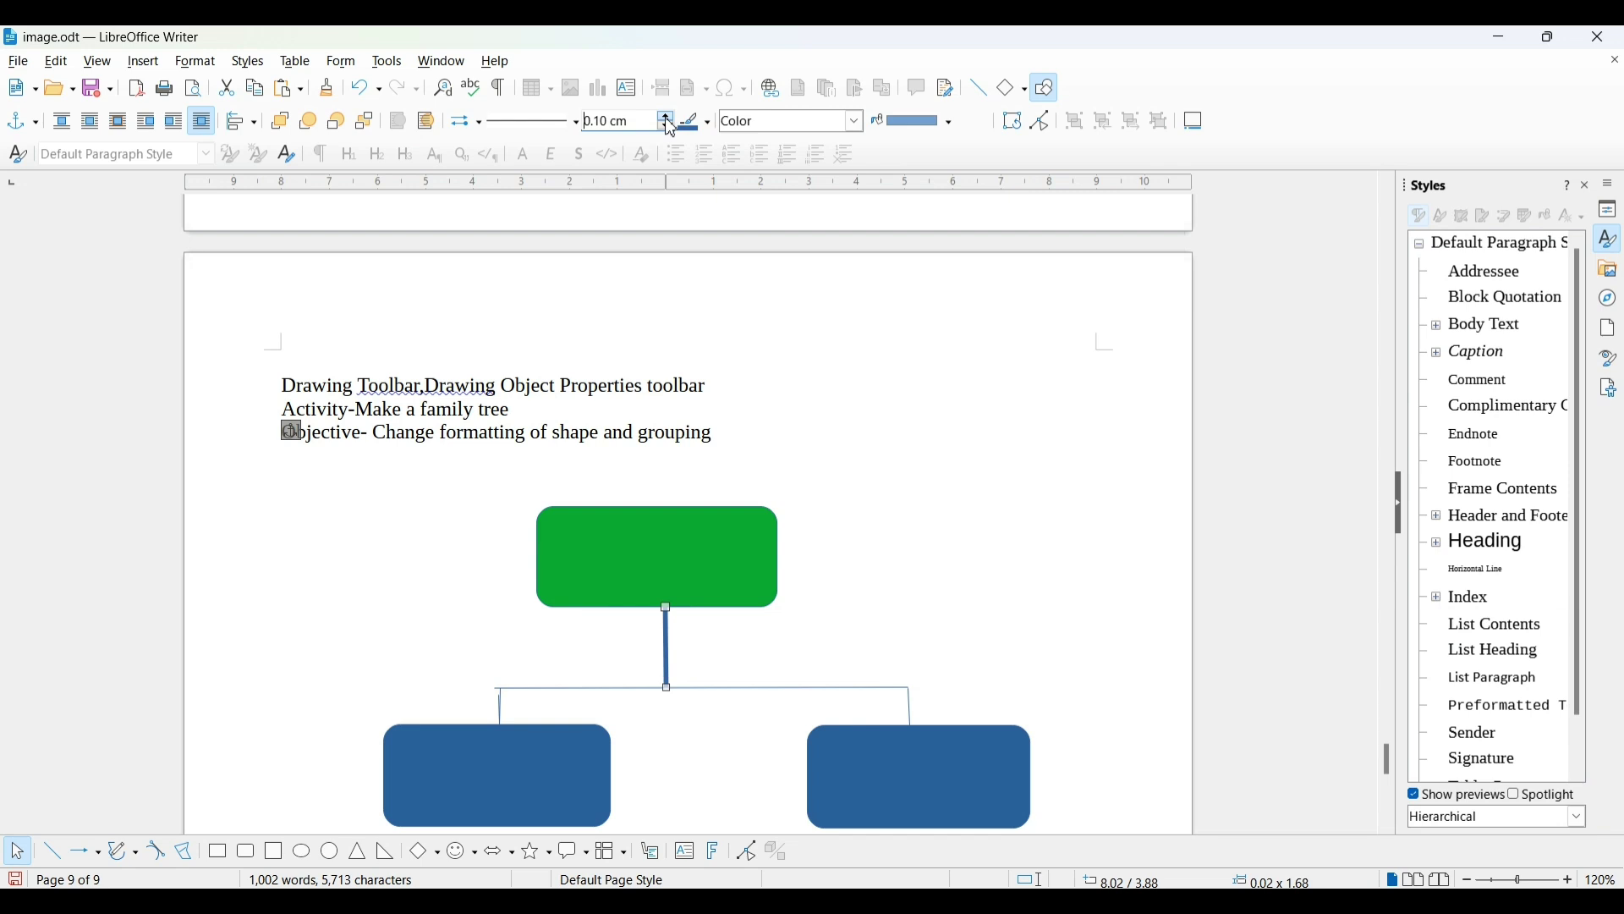
{"action": "left_click", "coordinate": [667, 117]}
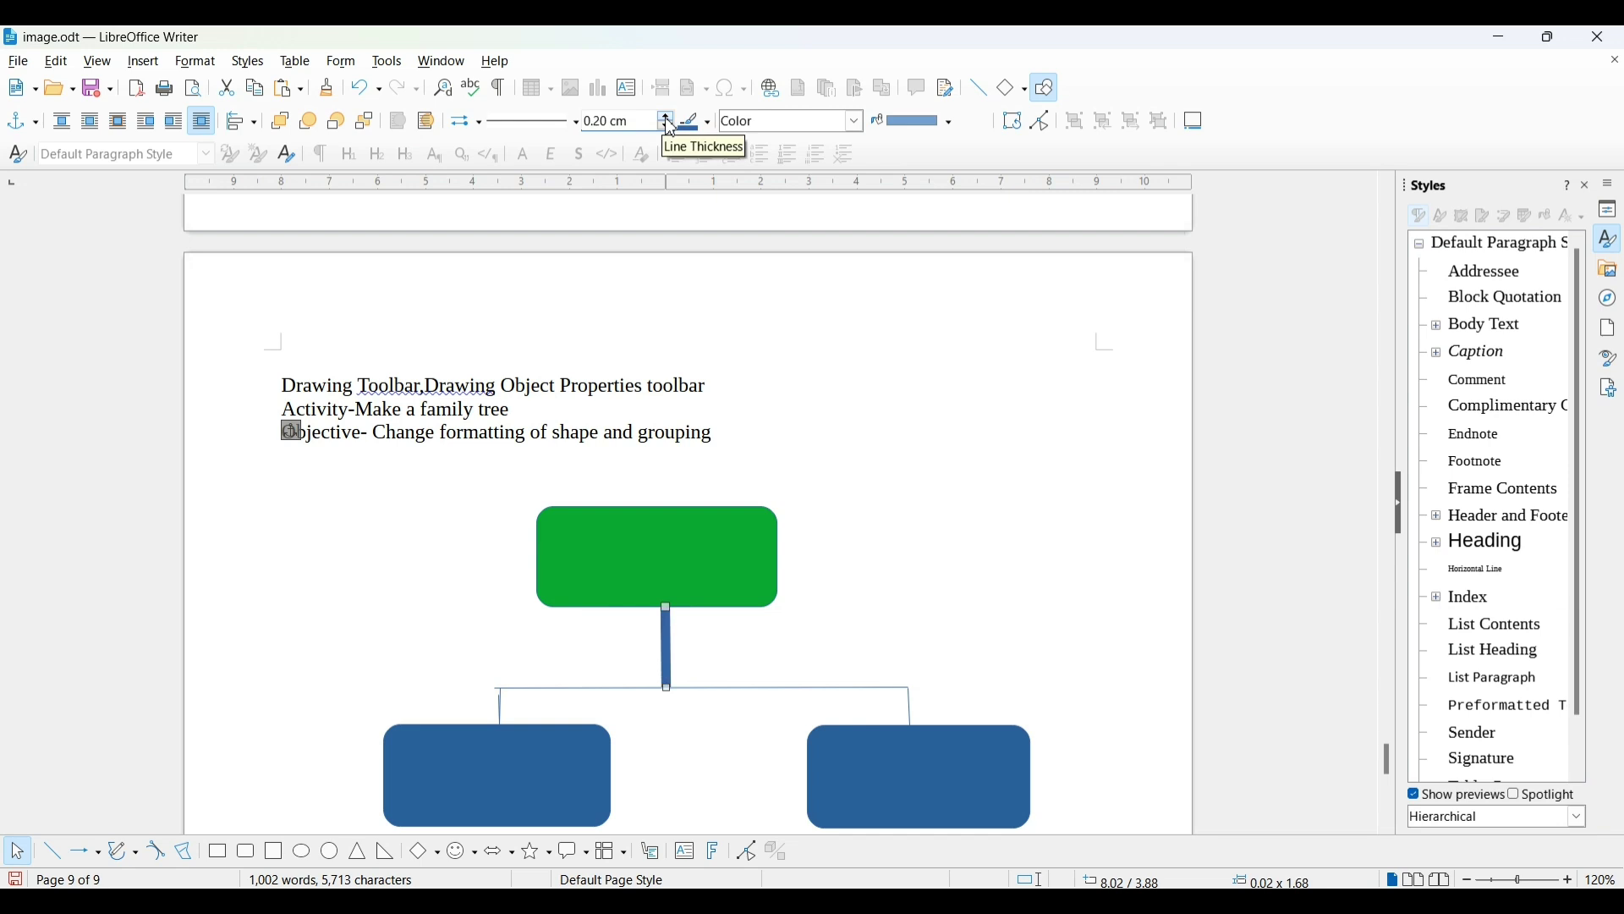
{"action": "left_click", "coordinate": [573, 688]}
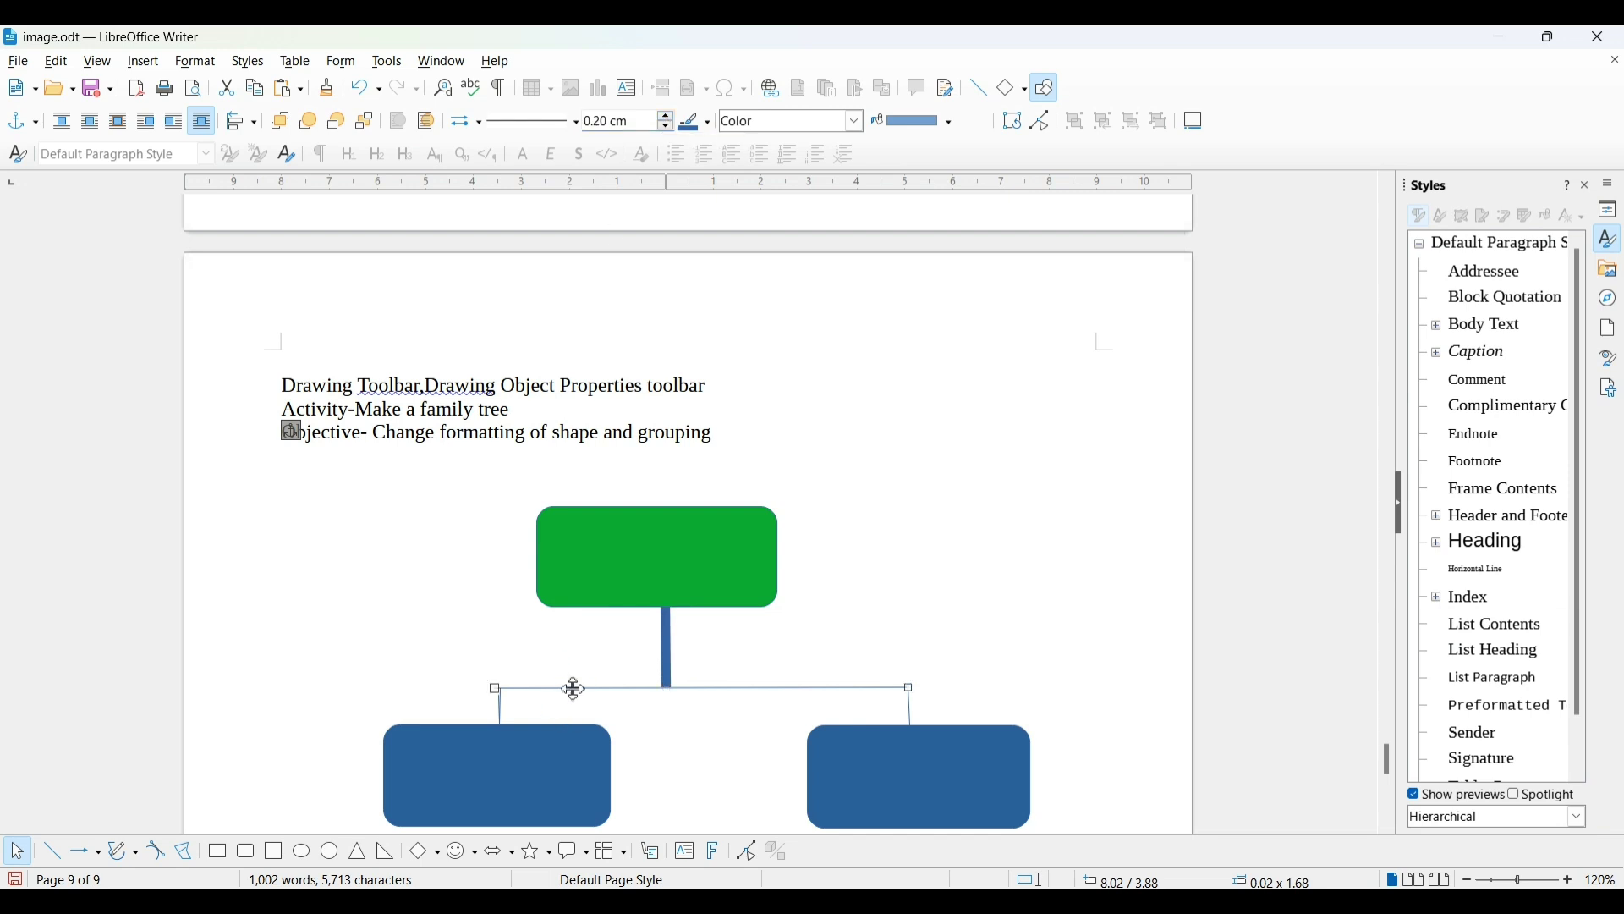
{"action": "left_click", "coordinate": [707, 122]}
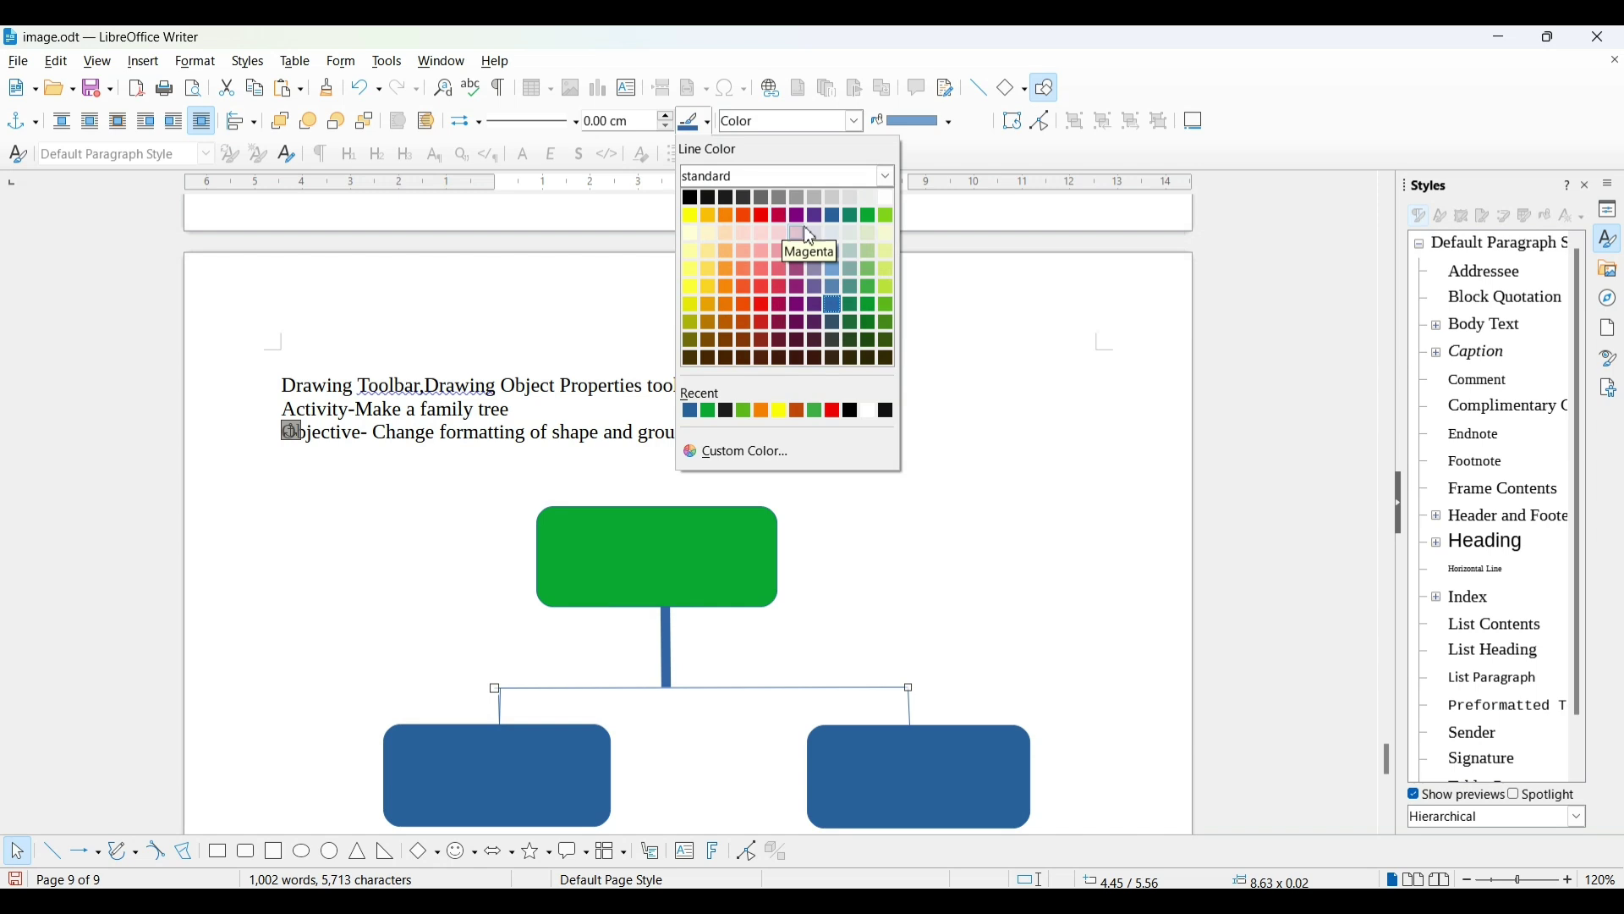
{"action": "left_click", "coordinate": [746, 218]}
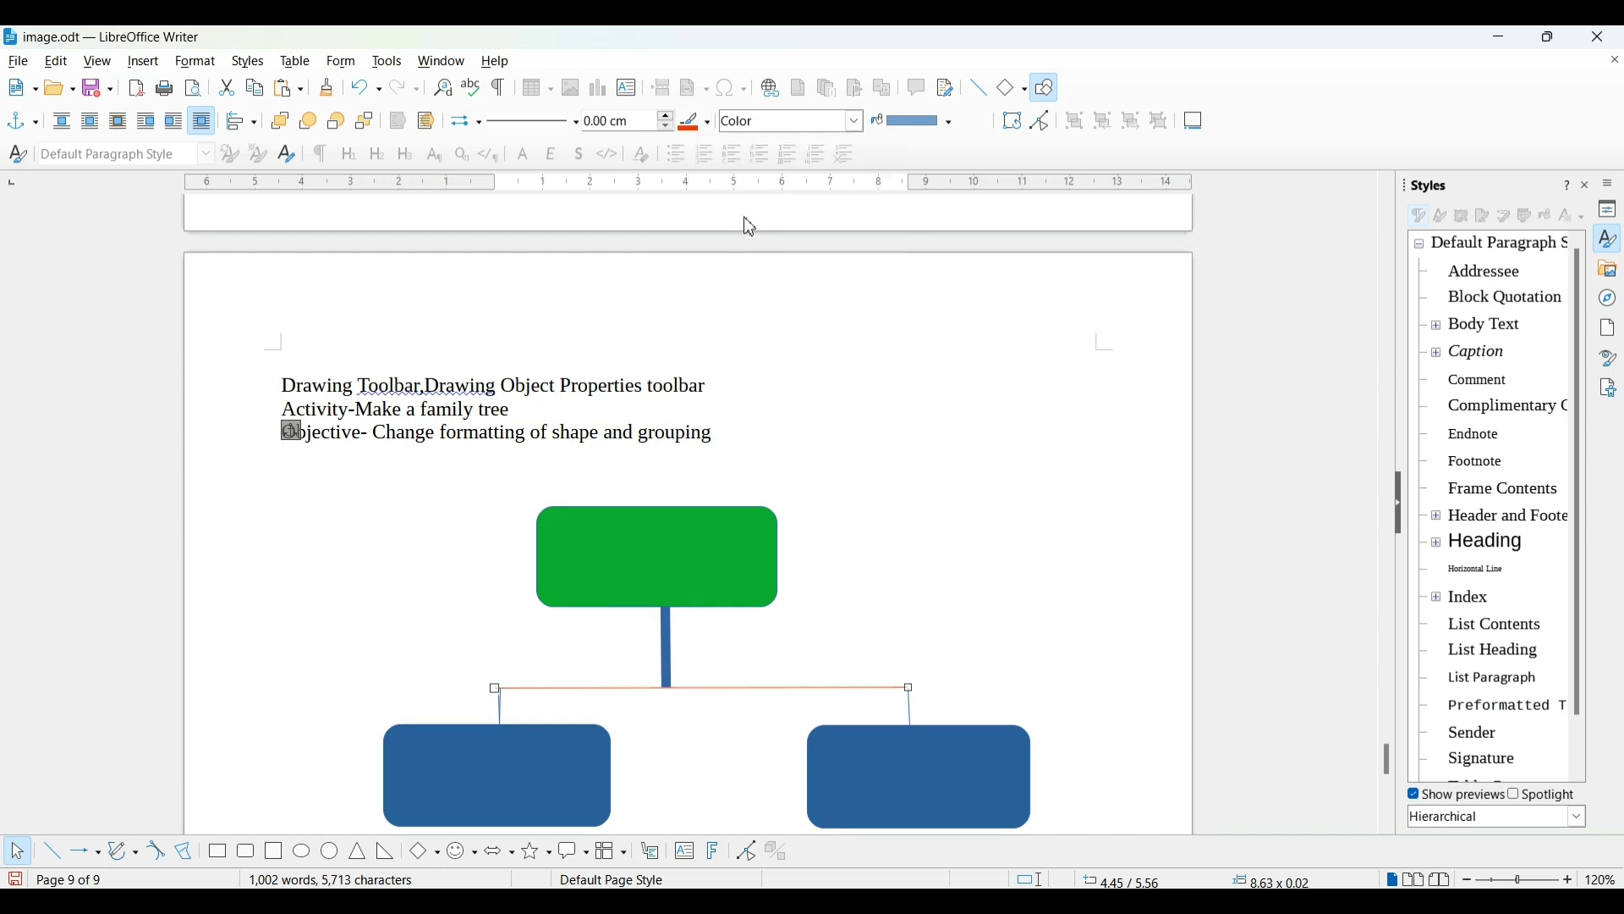
{"action": "left_click", "coordinate": [666, 119]}
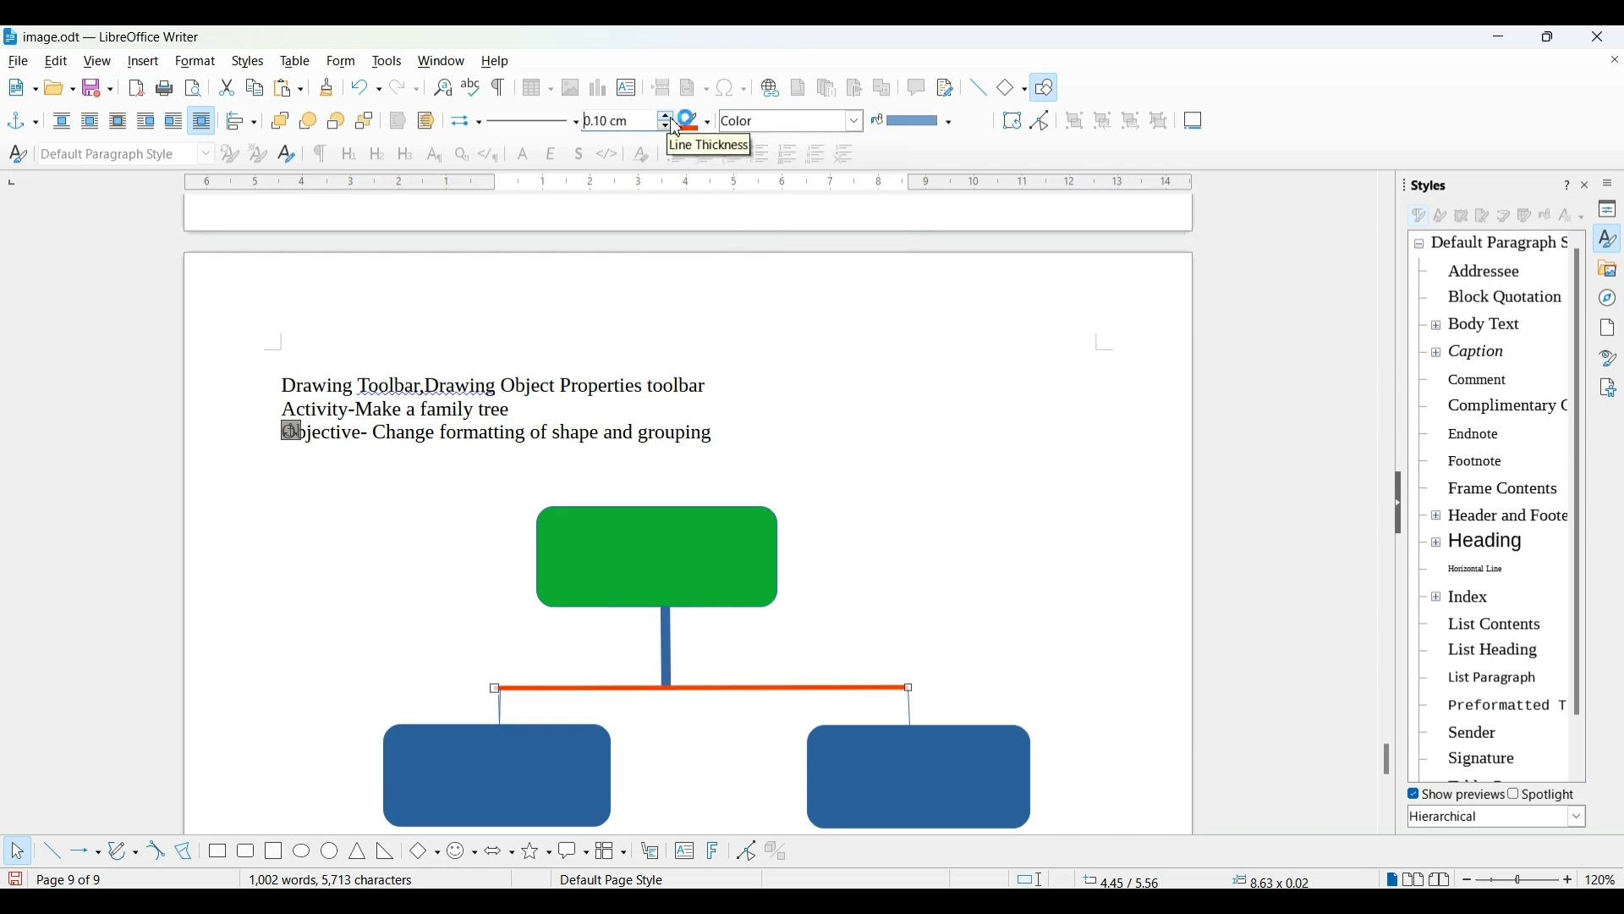
{"action": "left_click", "coordinate": [578, 124]}
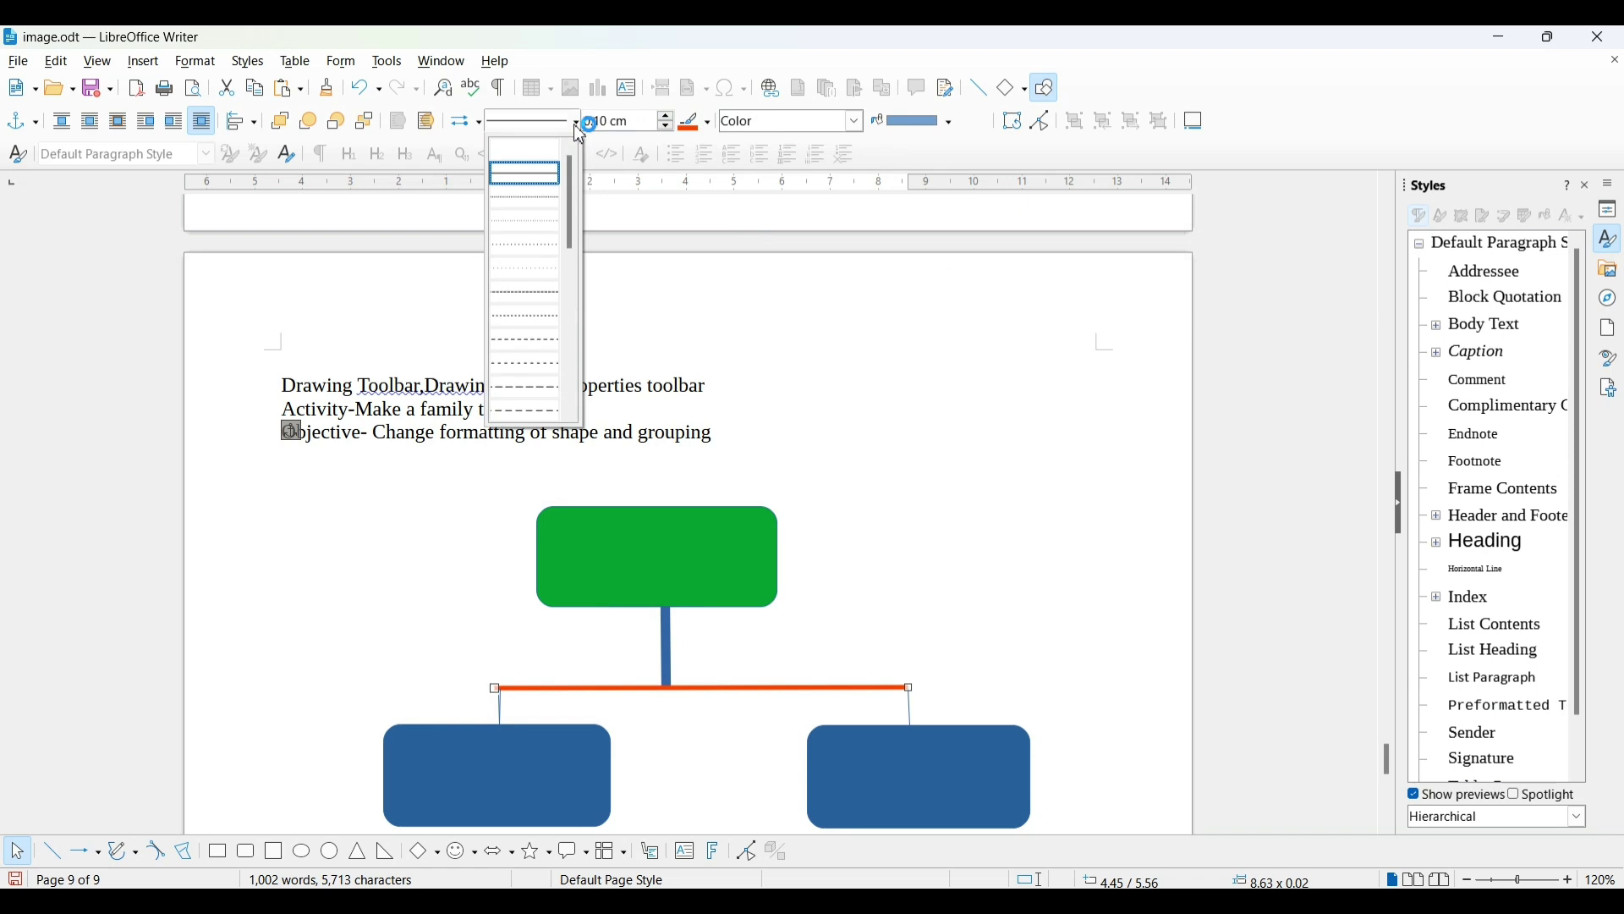
{"action": "left_click", "coordinate": [578, 128]}
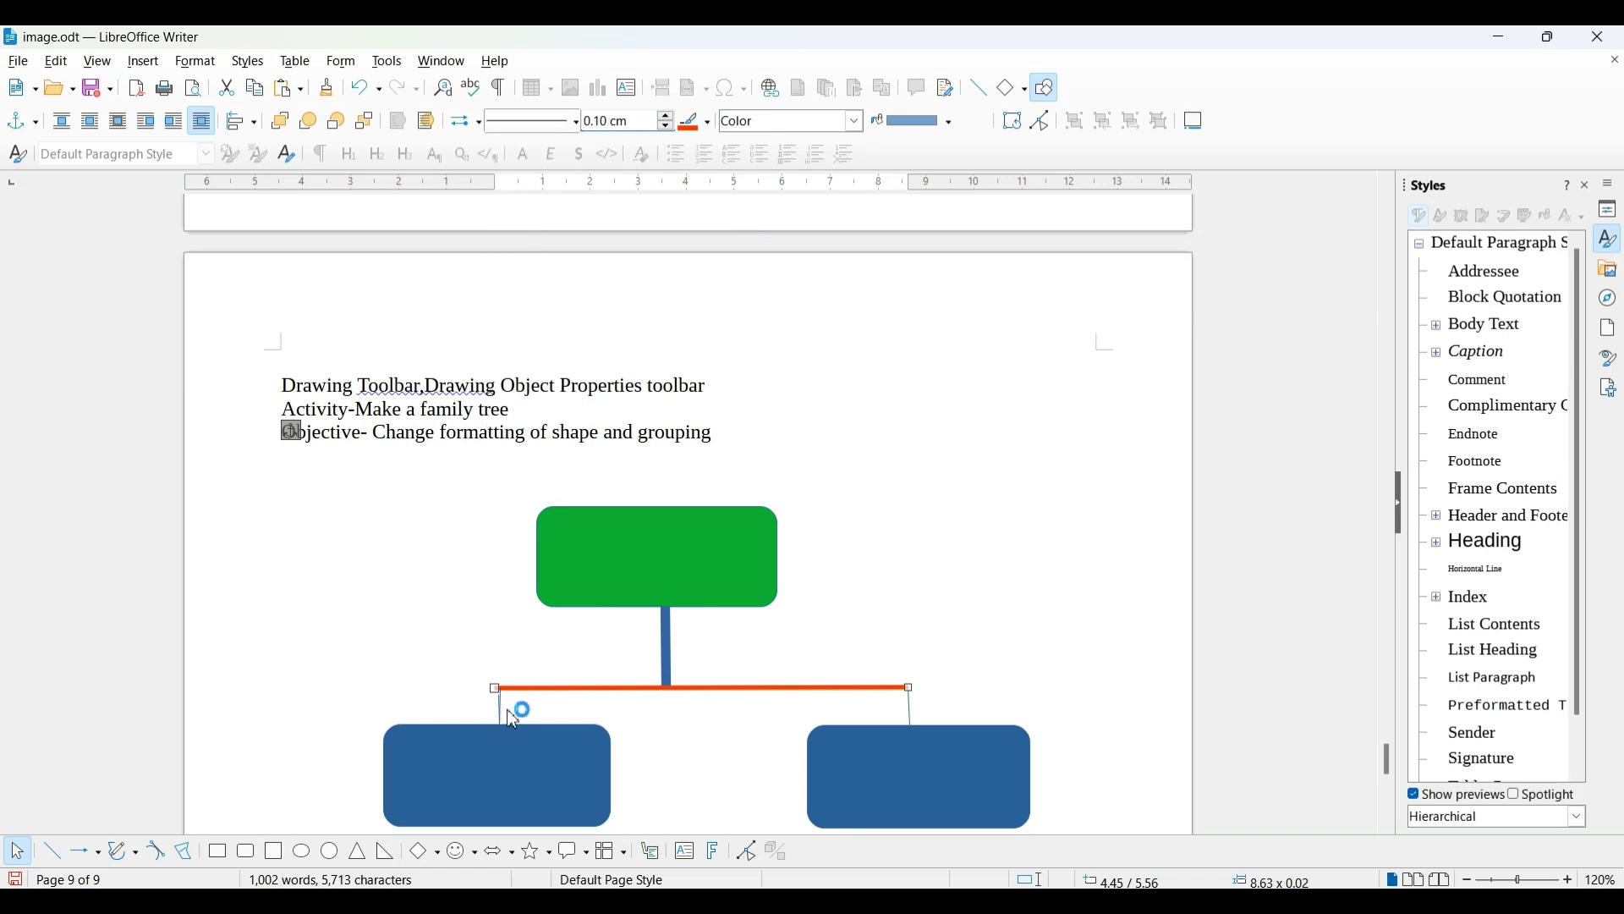
Add the text 'Grand Father' inside the green top box.
{"action": "left_click", "coordinate": [659, 560]}
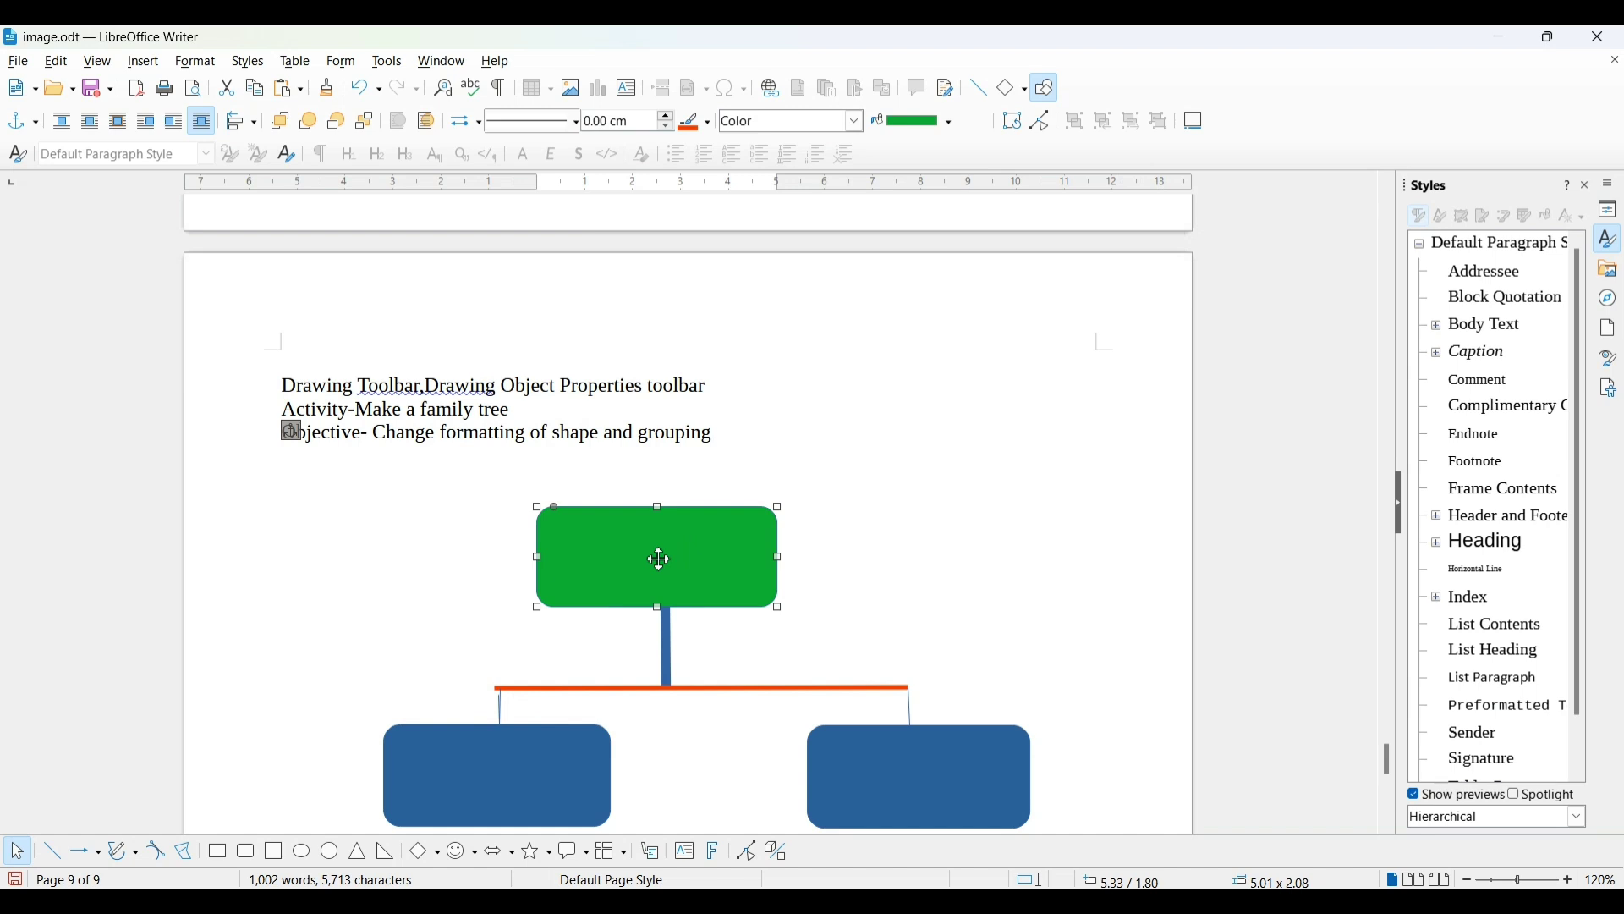
{"action": "right_click", "coordinate": [659, 559]}
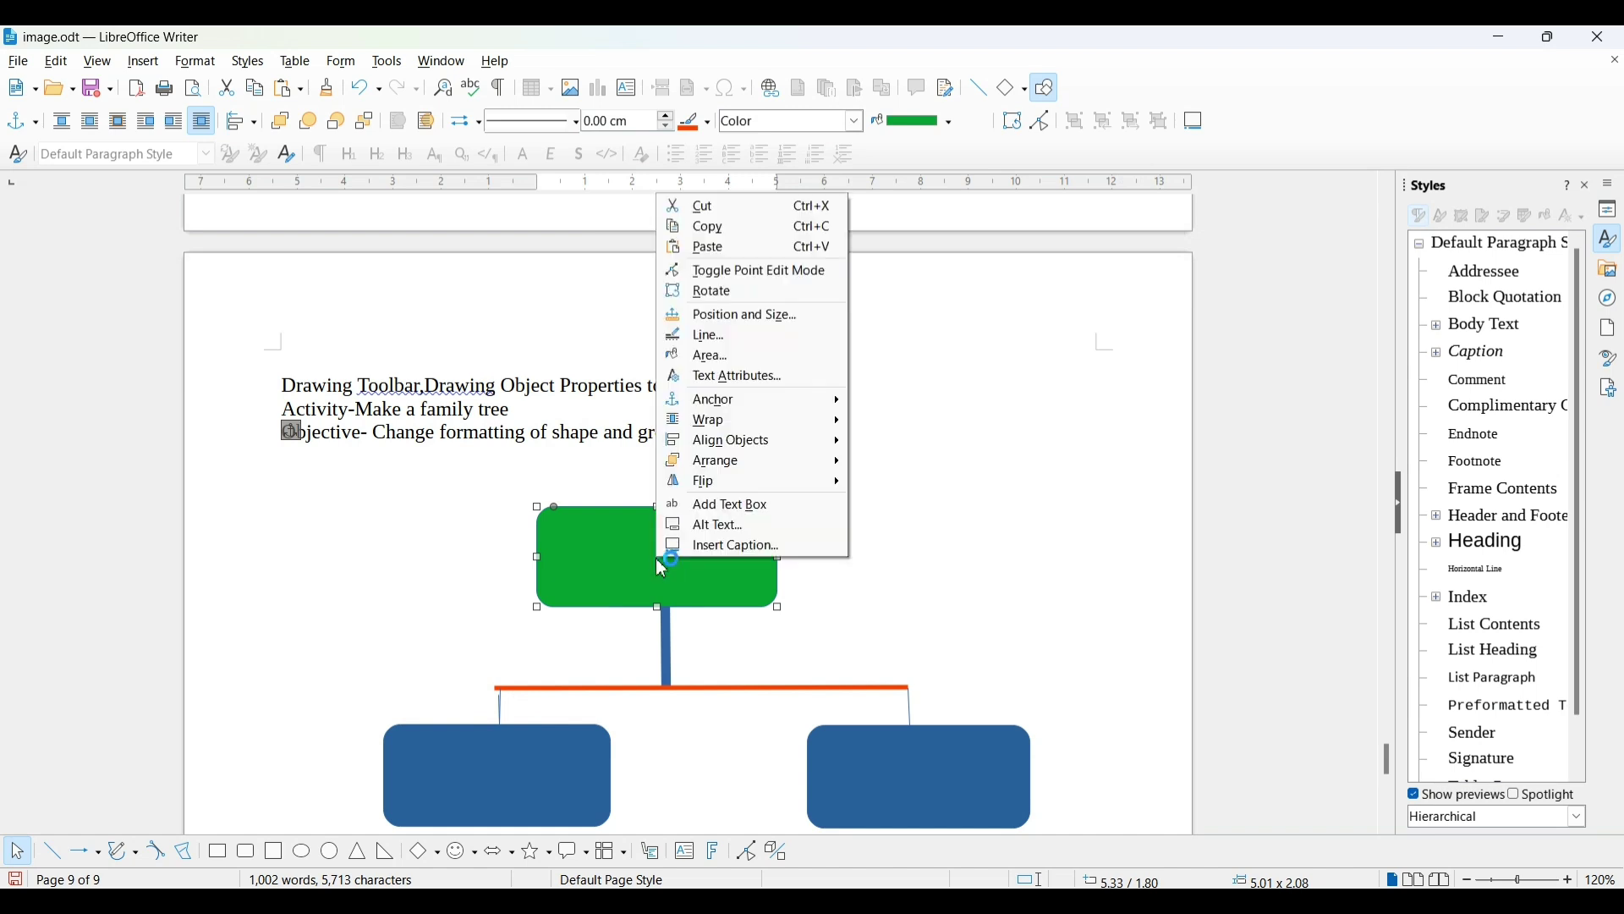
{"action": "left_click", "coordinate": [701, 506]}
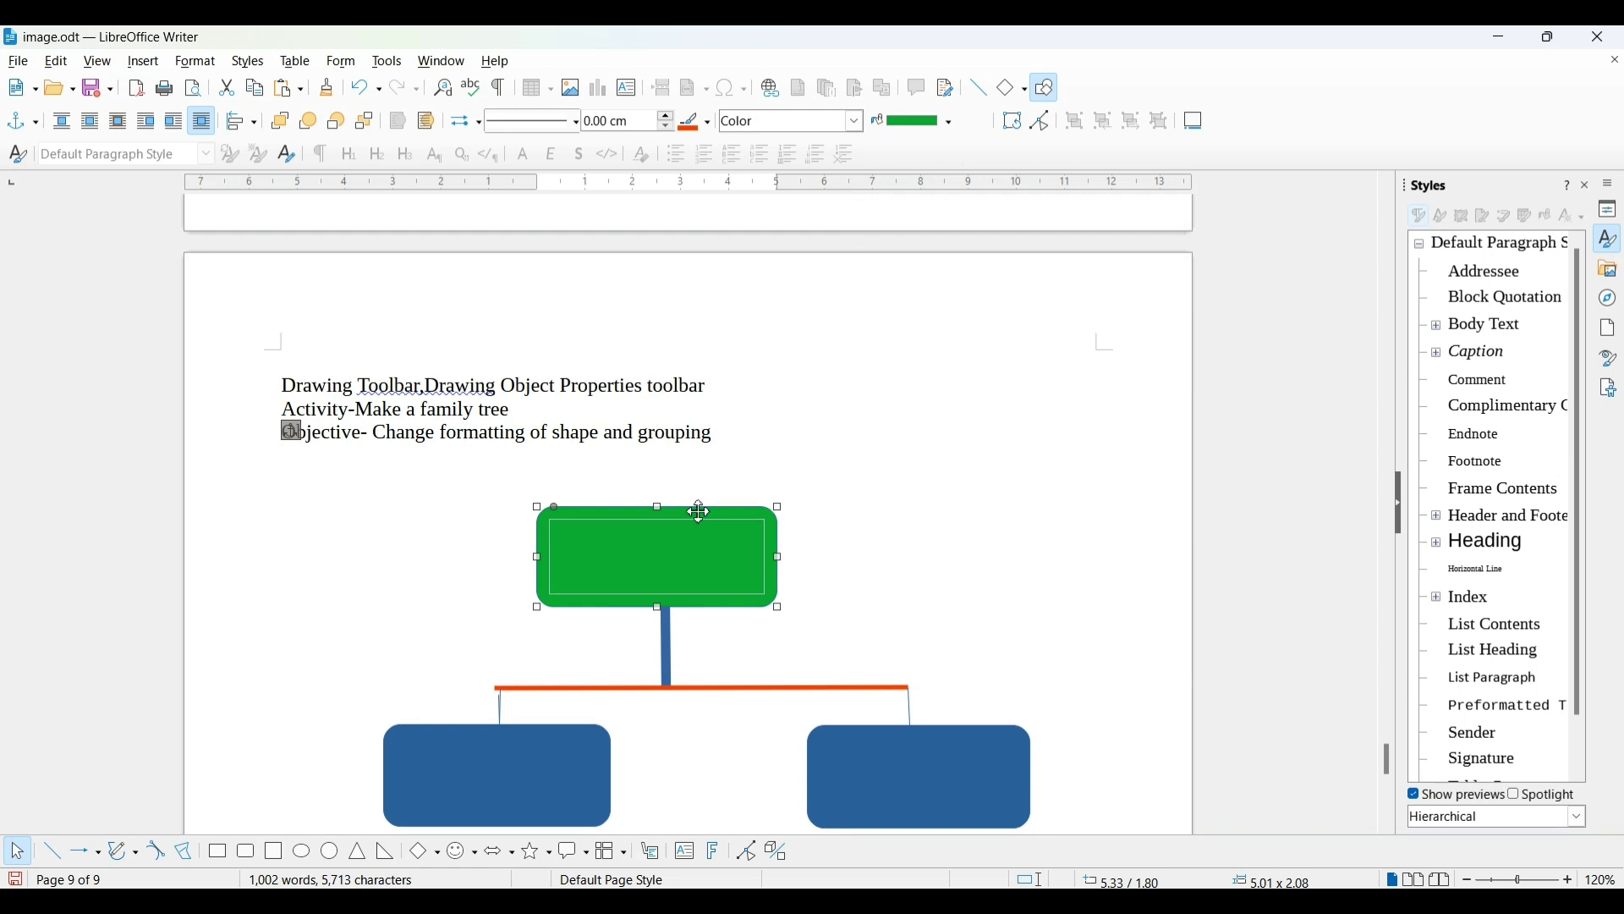
{"action": "type", "text": "Gr"}
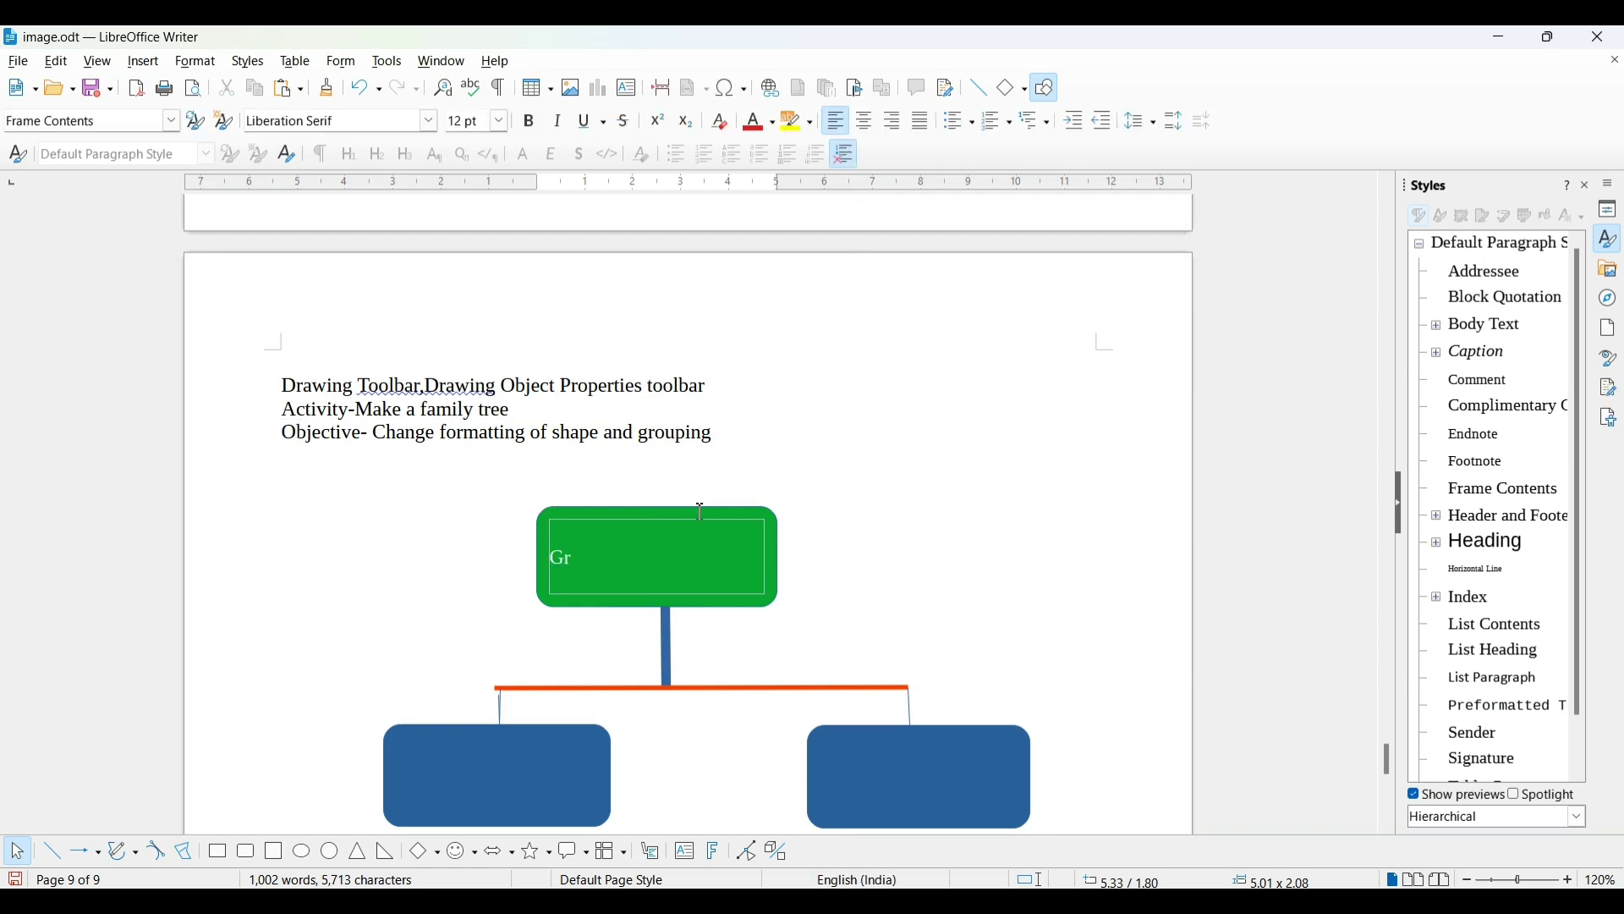
{"action": "type", "text": "and"}
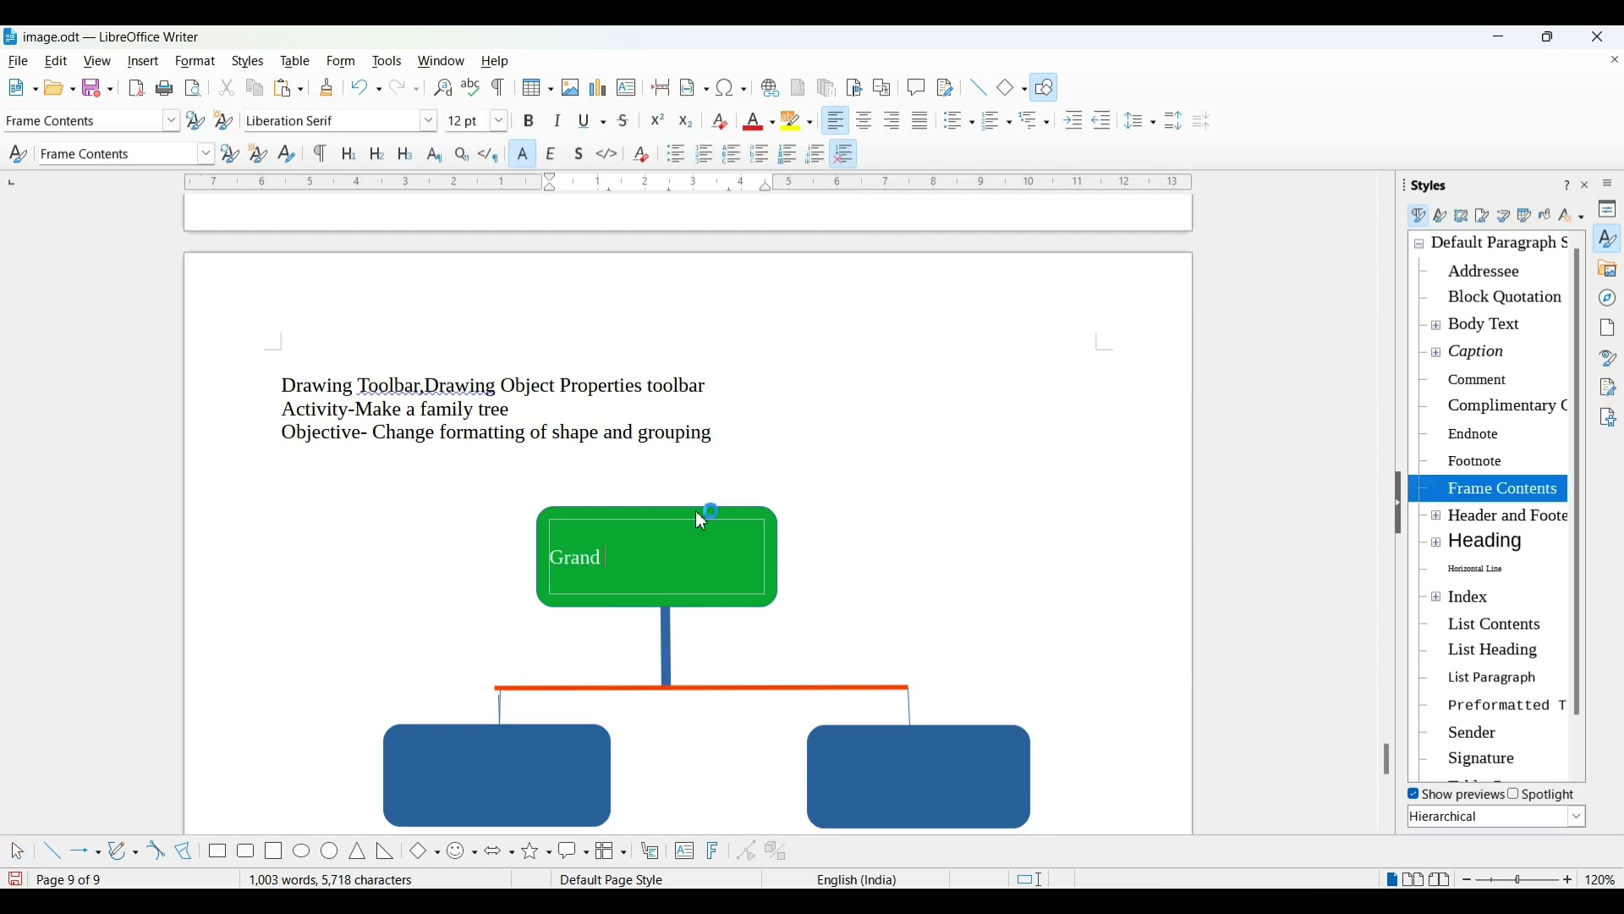
{"action": "type", "text": " Father"}
Add the text 'Father Name' inside the left blue box.
{"action": "left_click", "coordinate": [457, 797]}
{"action": "right_click", "coordinate": [455, 795]}
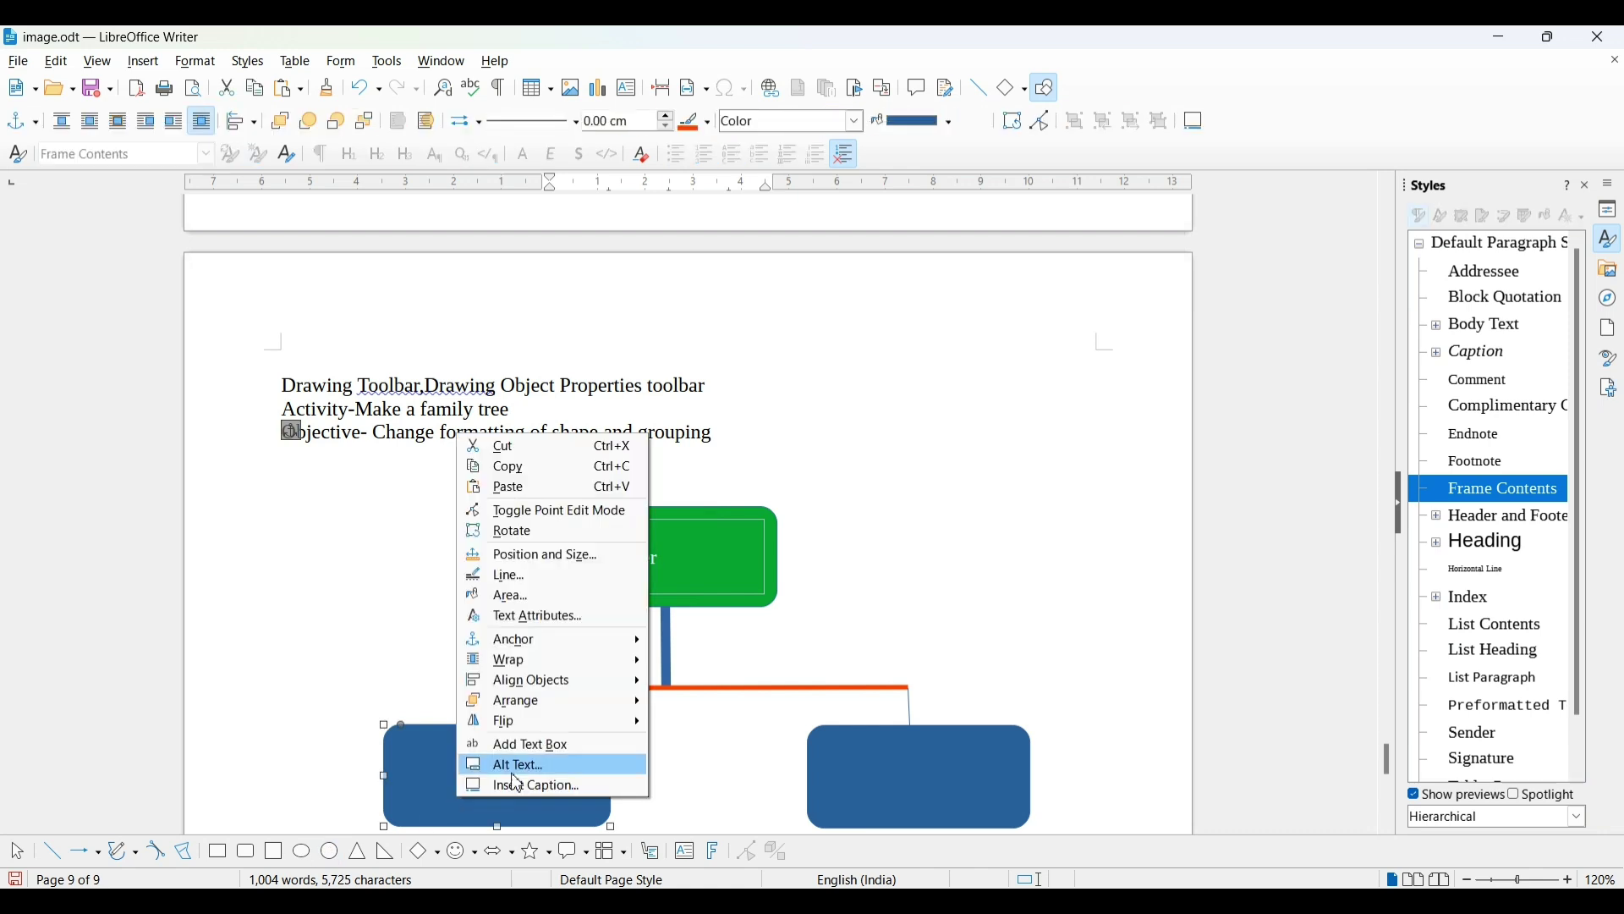
{"action": "left_click", "coordinate": [518, 744]}
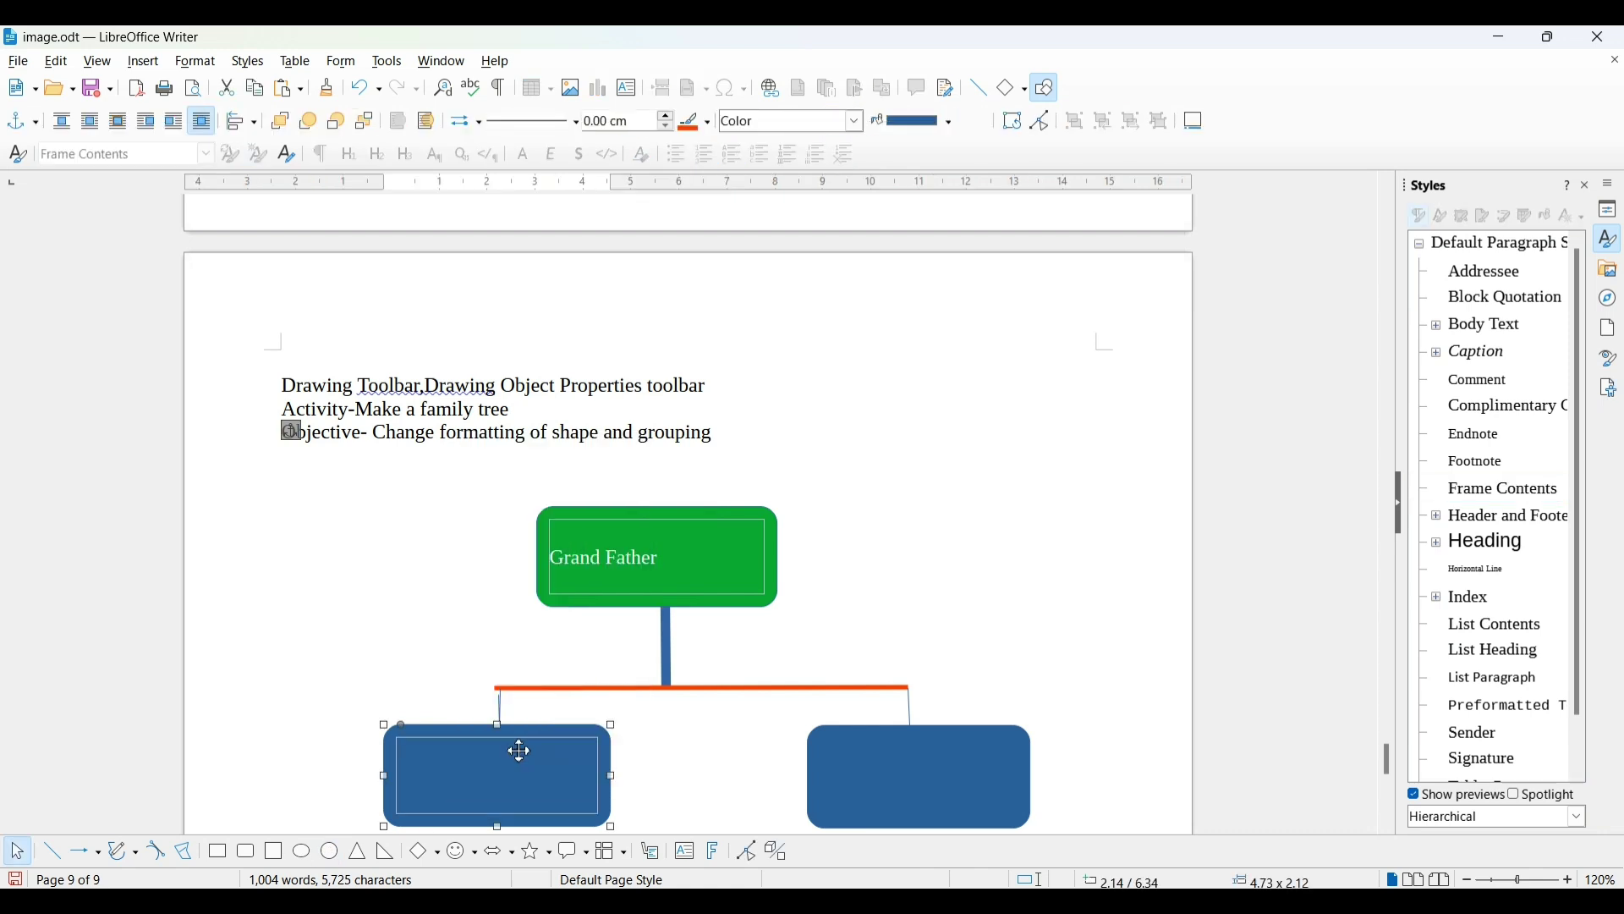
{"action": "type", "text": "Father"}
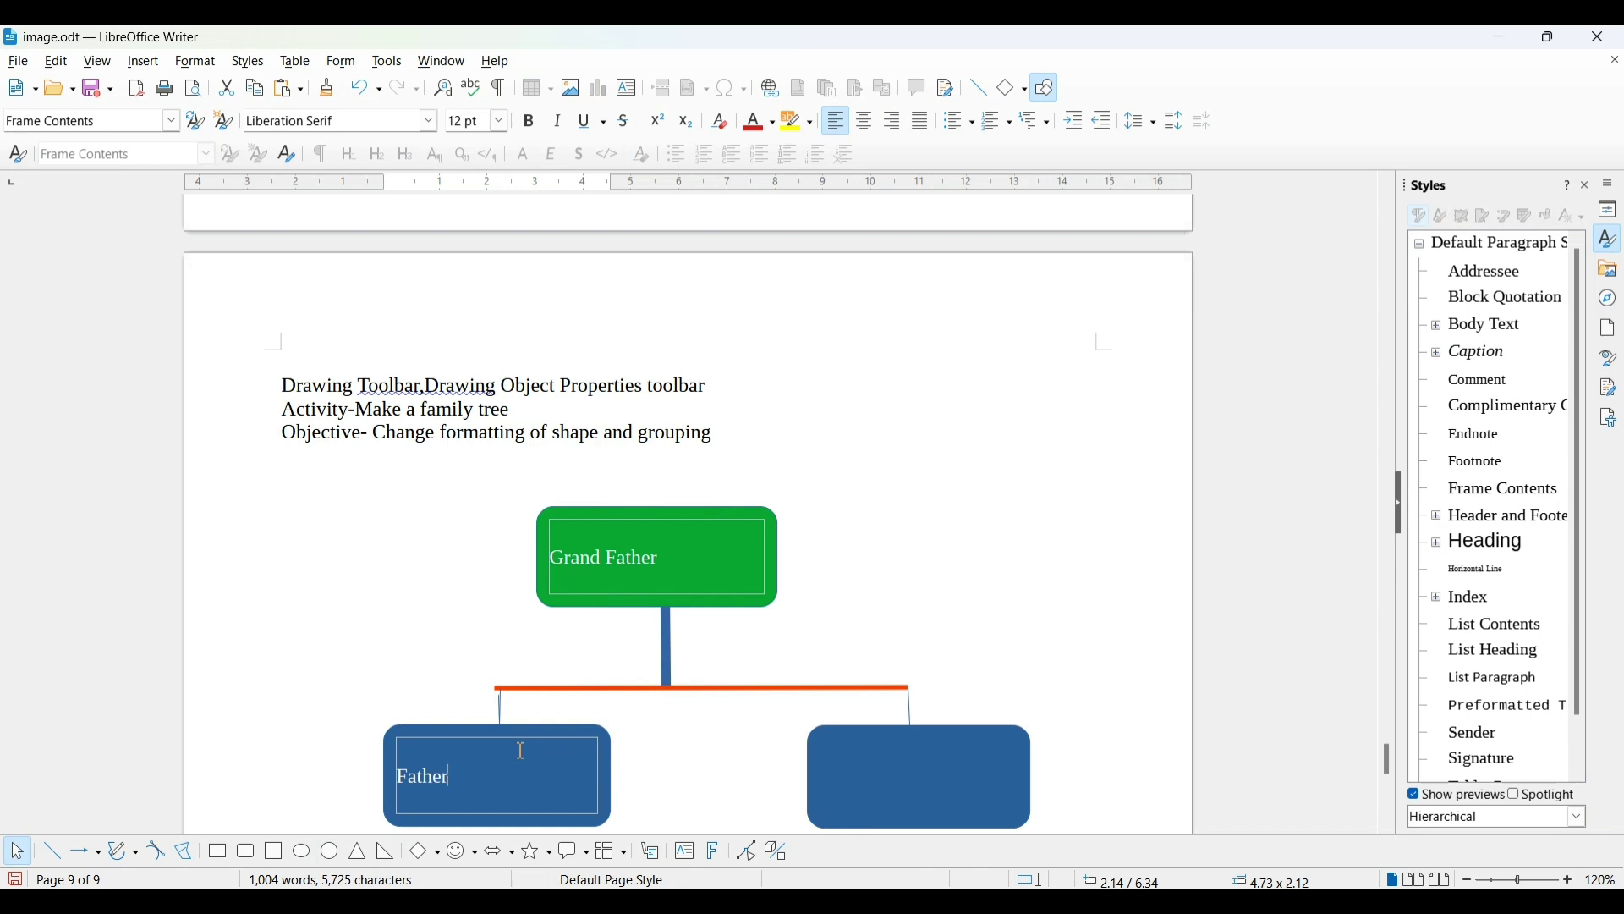
{"action": "type", "text": " Name"}
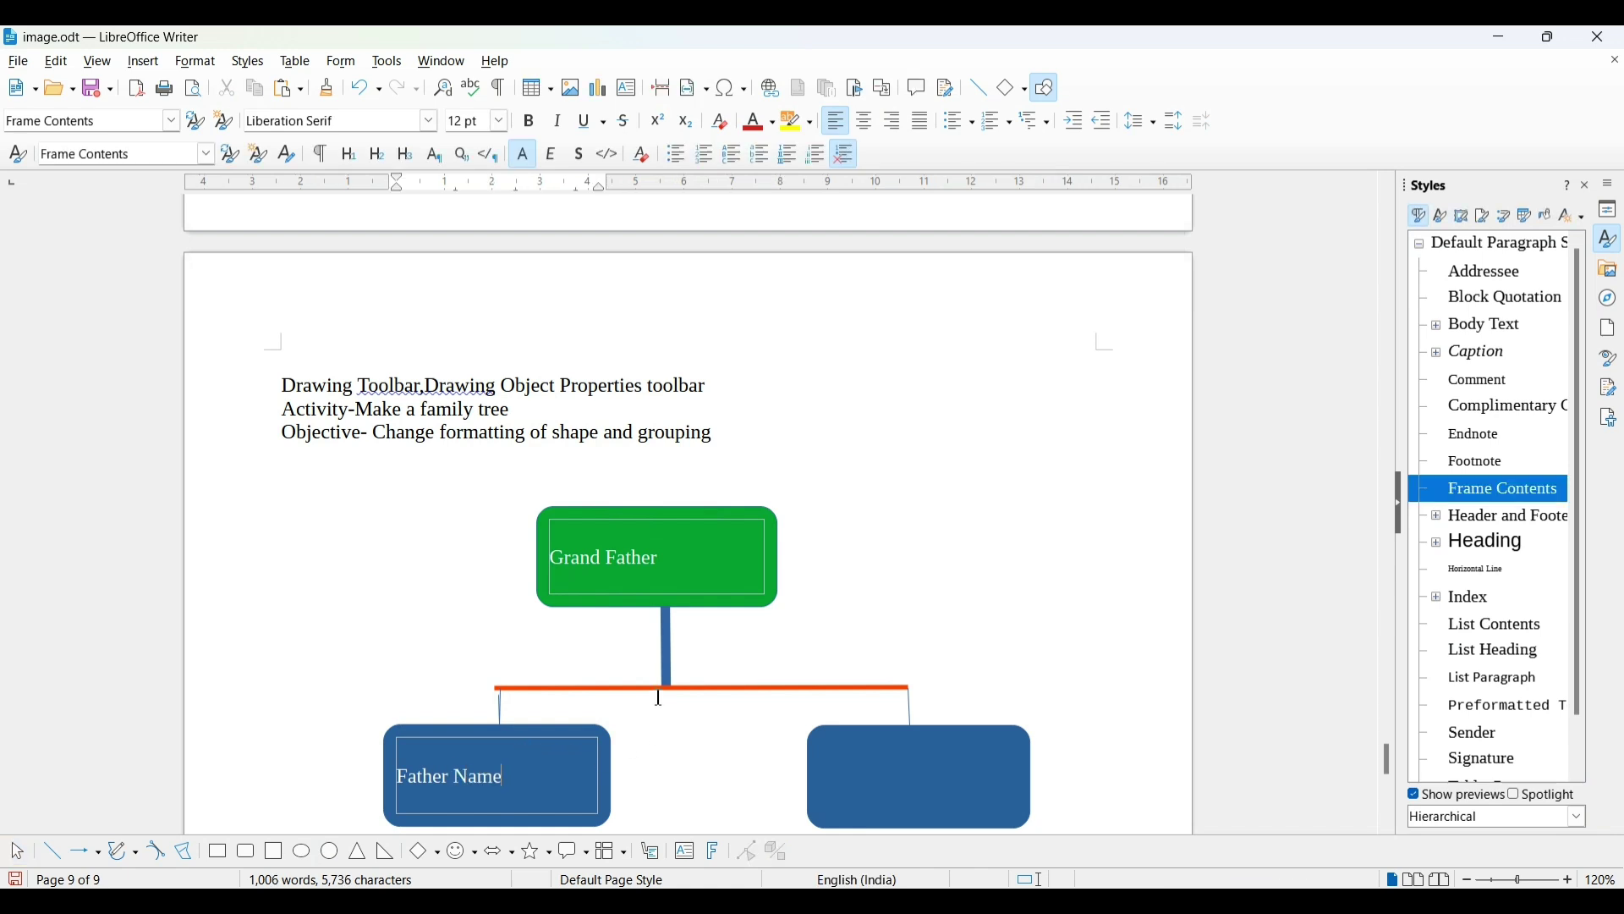
Add the text 'Mother name' inside the right blue box.
{"action": "right_click", "coordinate": [863, 793]}
{"action": "left_click", "coordinate": [919, 743]}
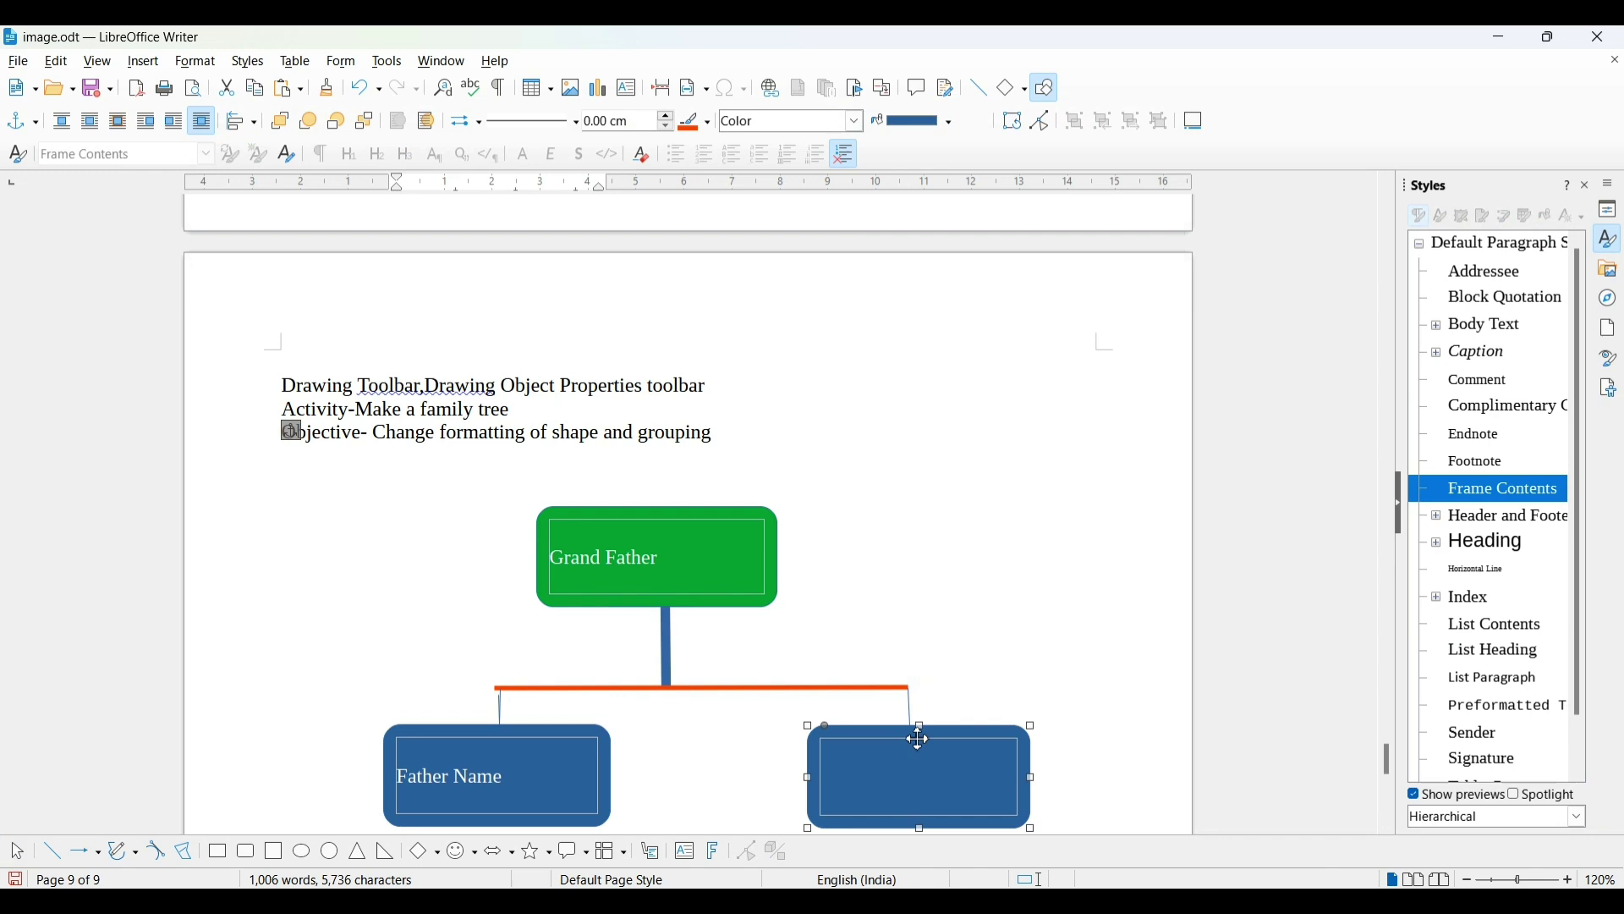
{"action": "key", "text": "Escape"}
{"action": "type", "text": "M"}
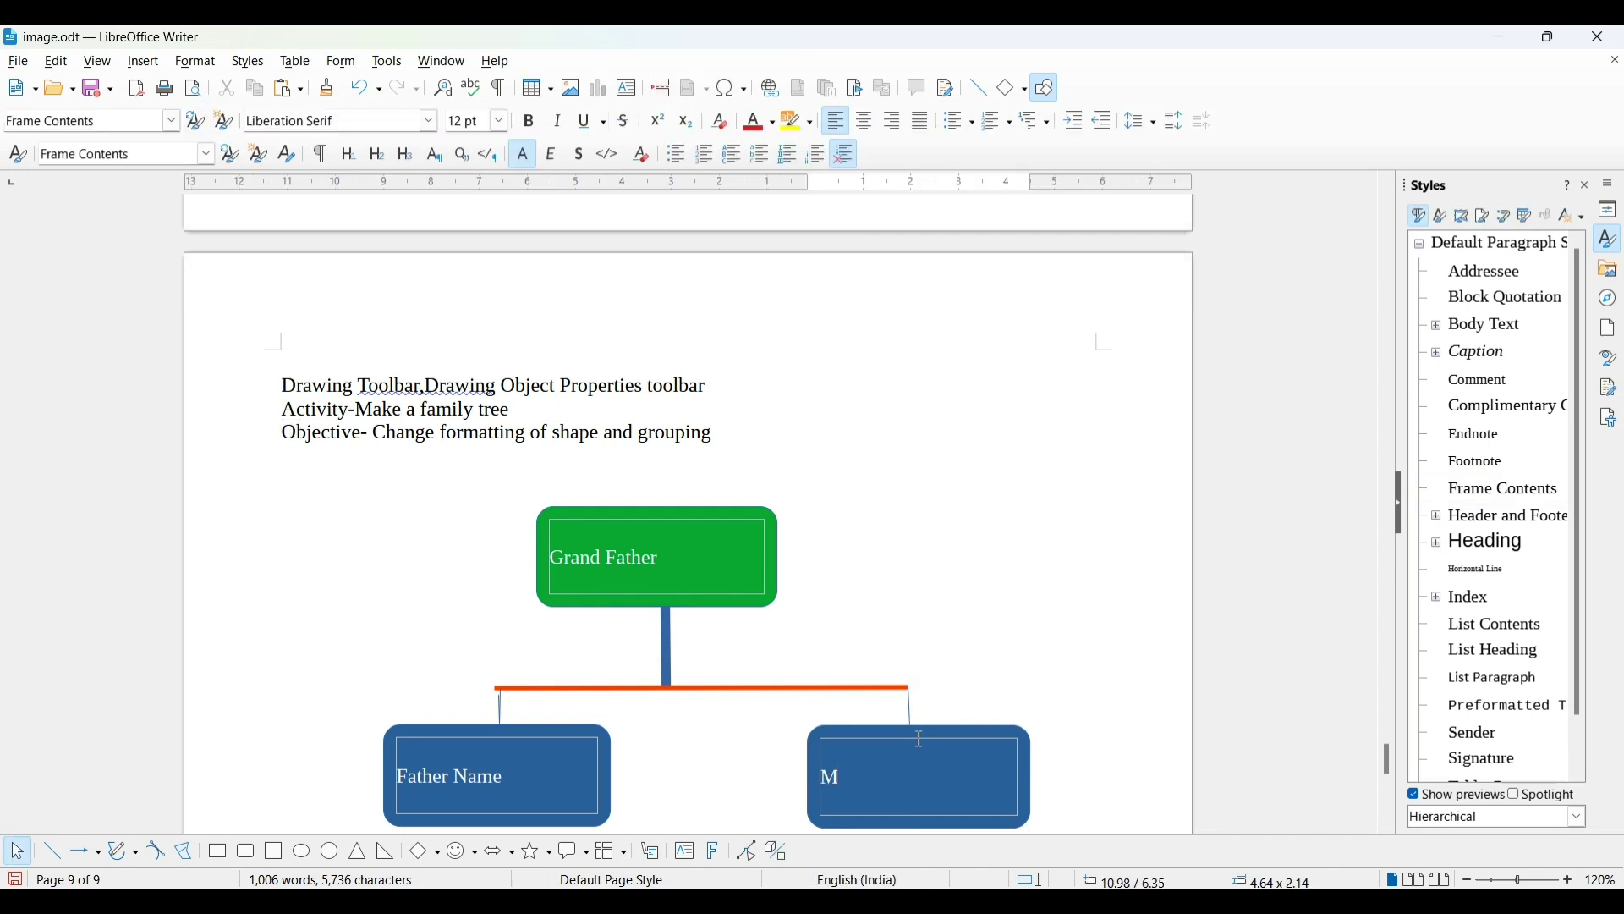
{"action": "type", "text": "other name"}
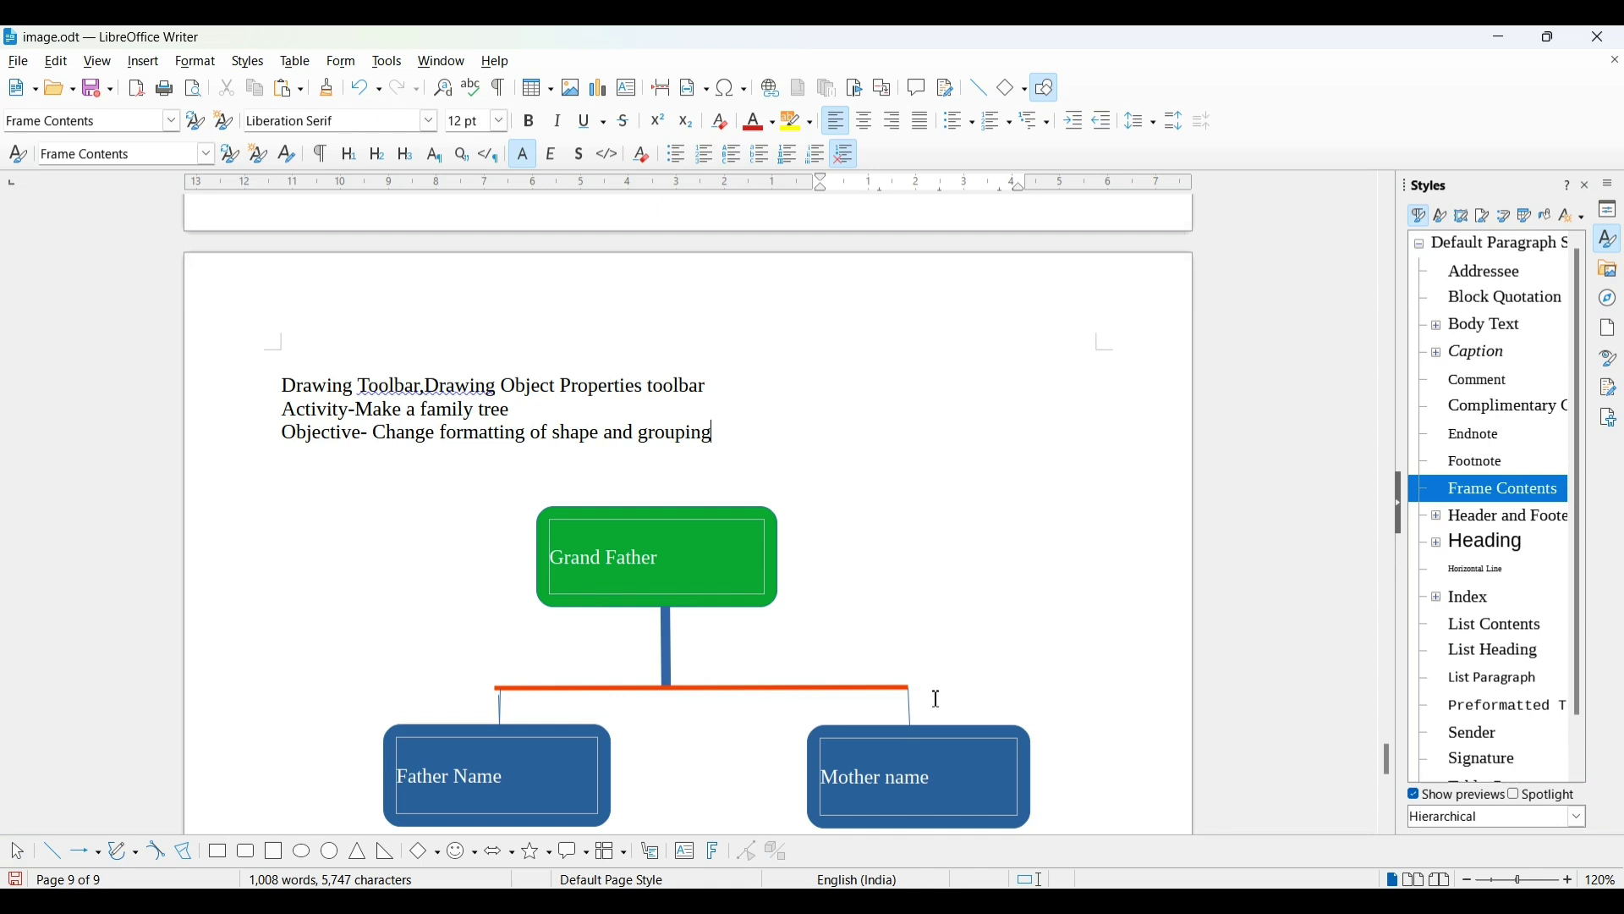
{"action": "left_click", "coordinate": [658, 582]}
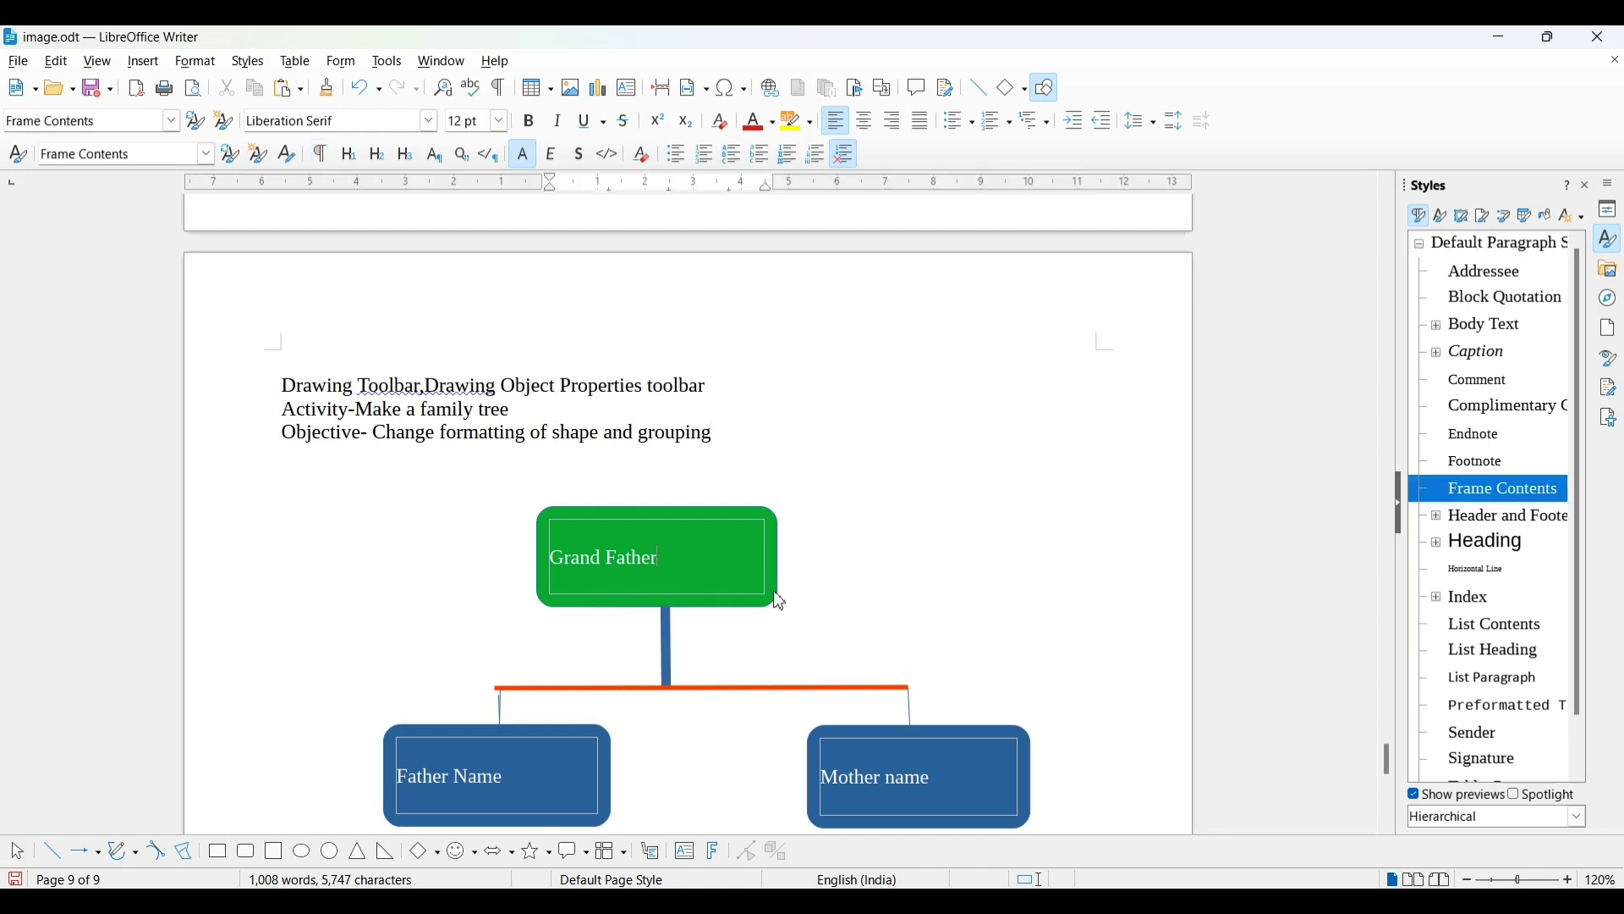
Set the Grand Father box's outline colour to Light Yellow 2 in the Line dialog.
{"action": "right_click", "coordinate": [744, 592]}
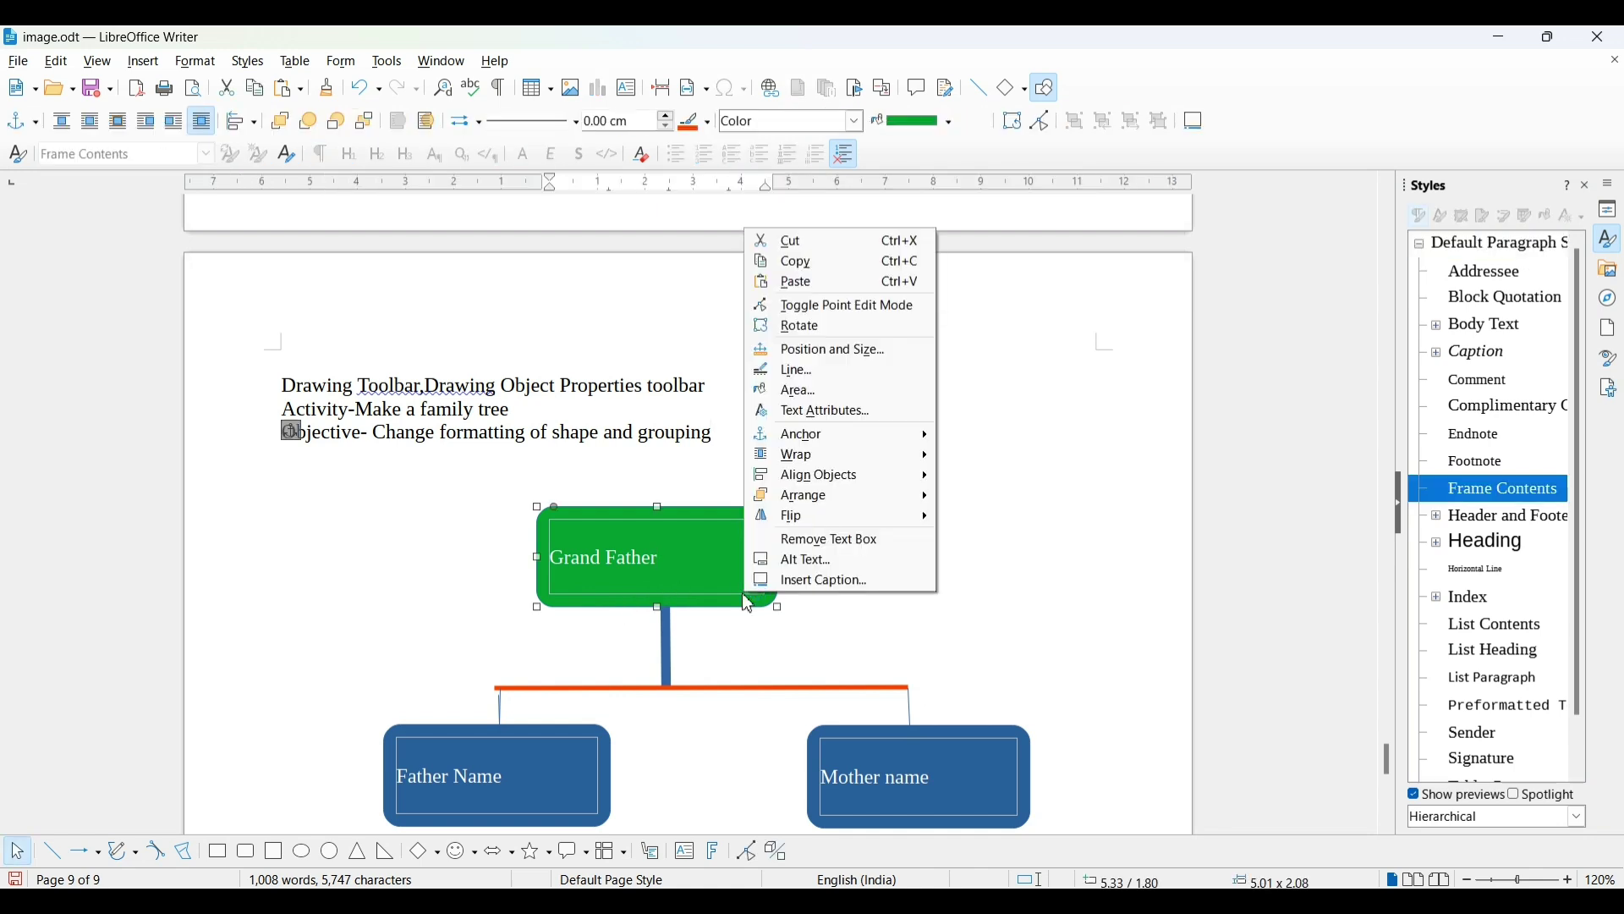
{"action": "left_click", "coordinate": [839, 370]}
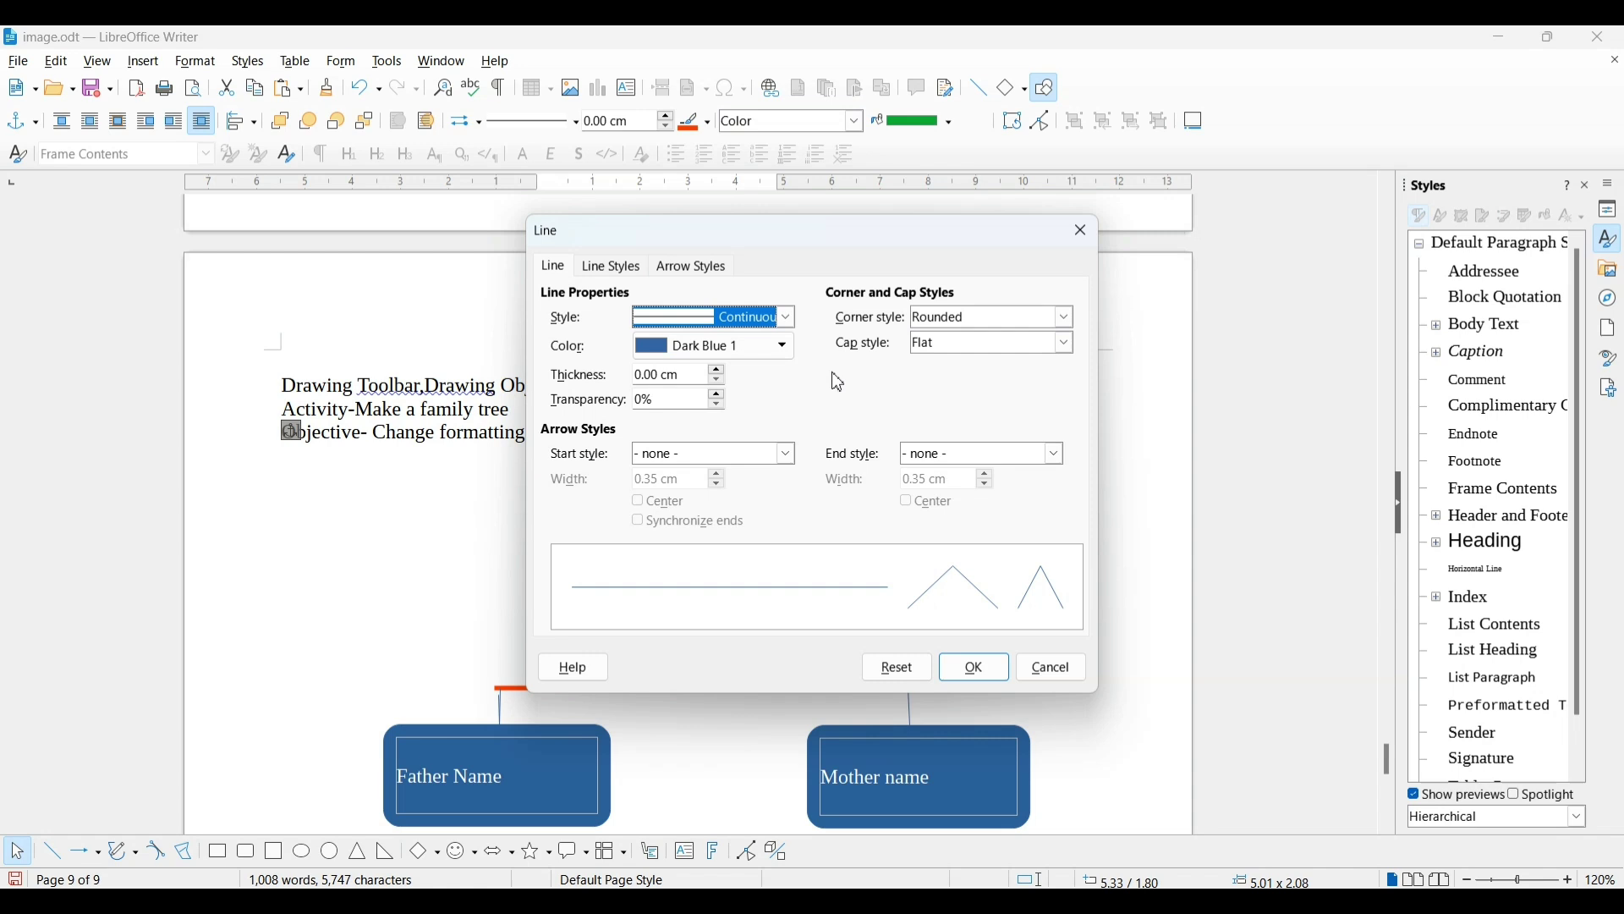
{"action": "left_click", "coordinate": [787, 349]}
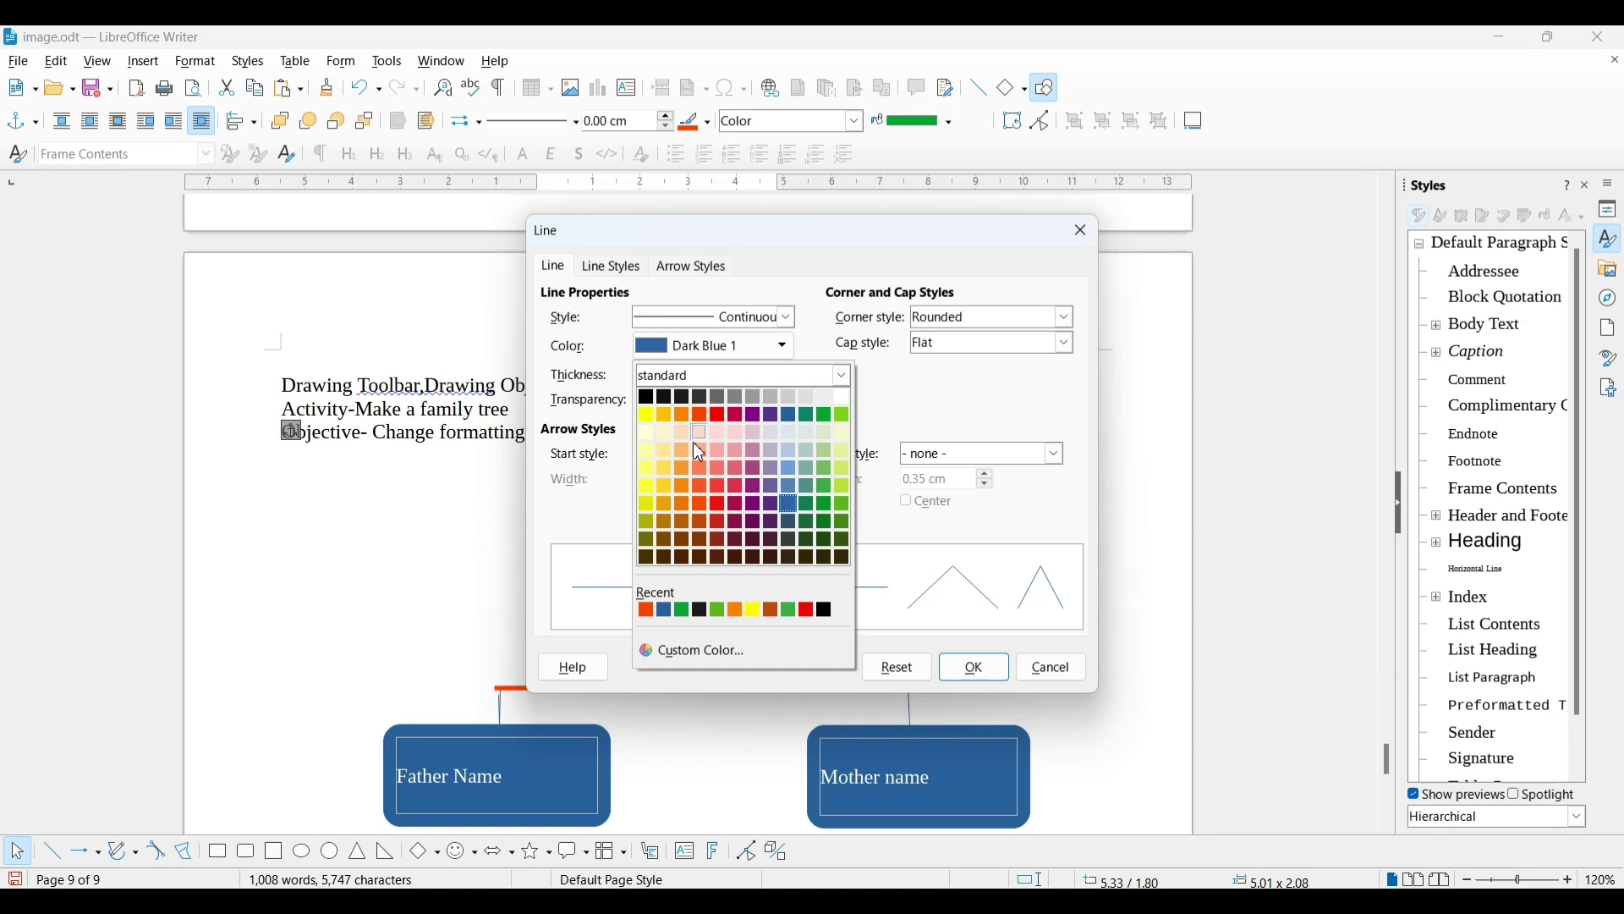
{"action": "left_click", "coordinate": [655, 472]}
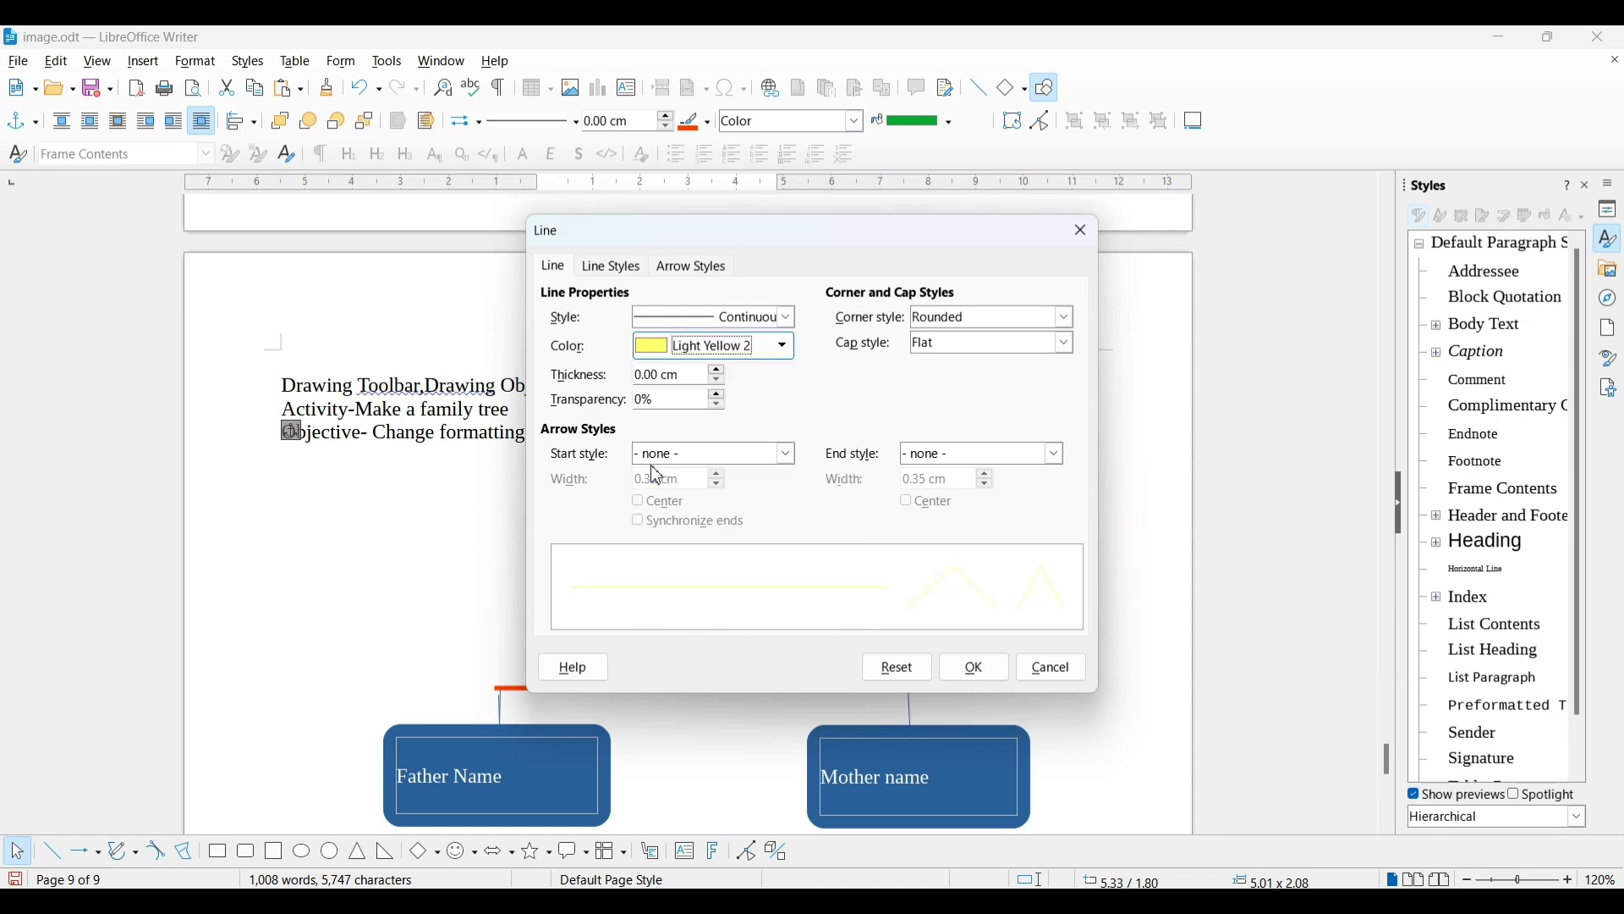
{"action": "left_click", "coordinate": [953, 672]}
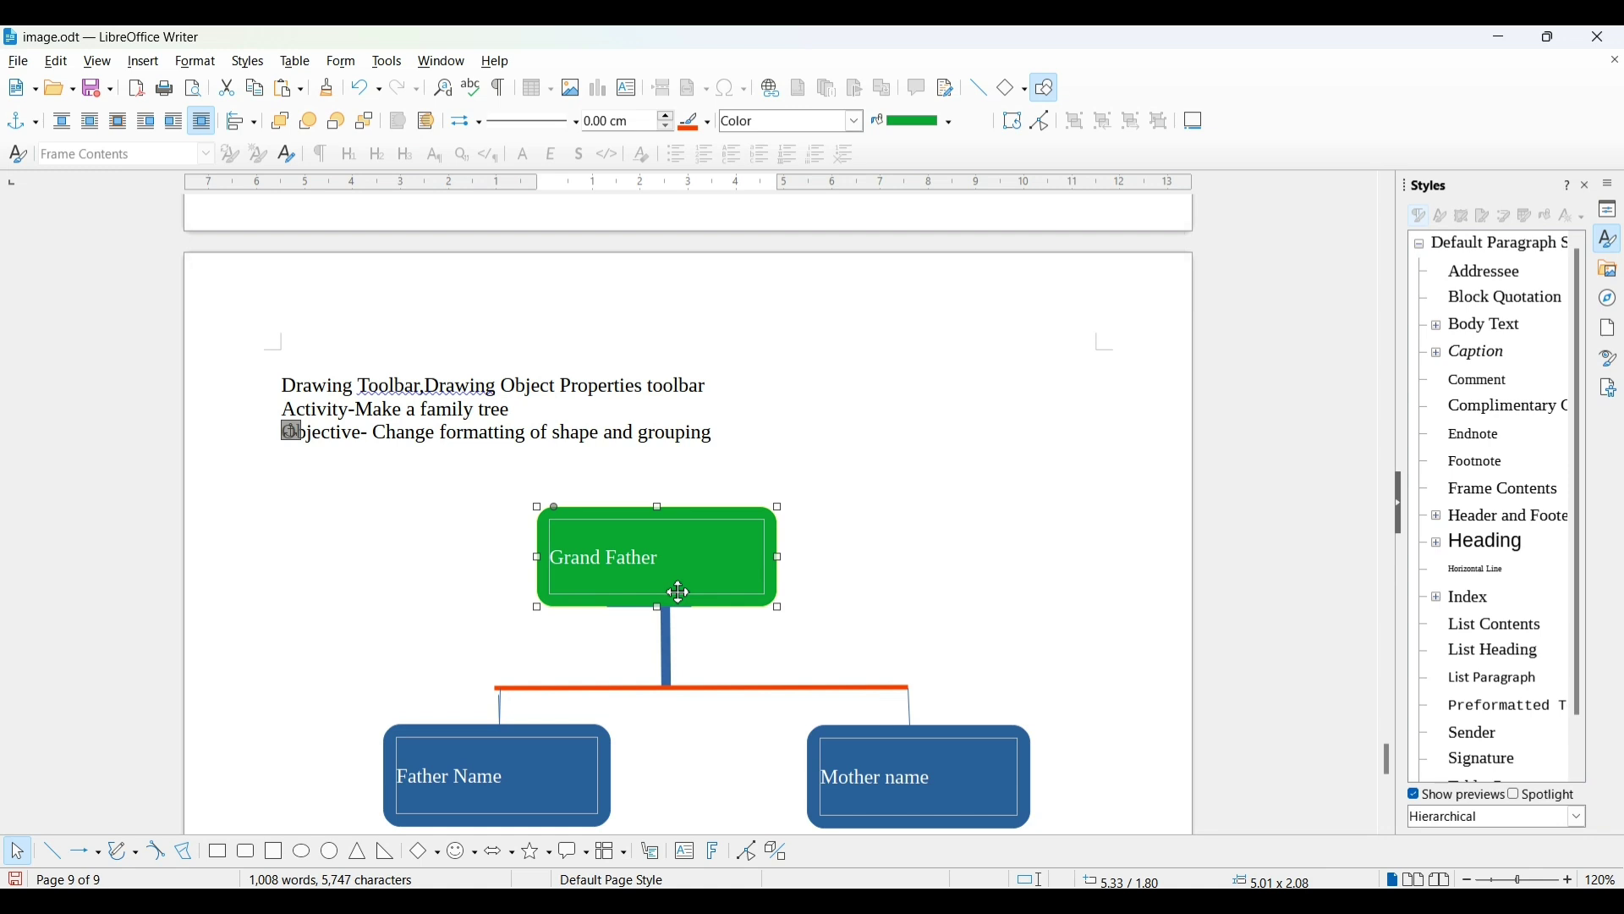
Select all connector lines plus the Father Name and Mother name boxes along with the Grand Father box.
{"action": "left_click", "coordinate": [666, 651], "text": "shift"}
{"action": "left_click", "coordinate": [522, 688], "text": "shift"}
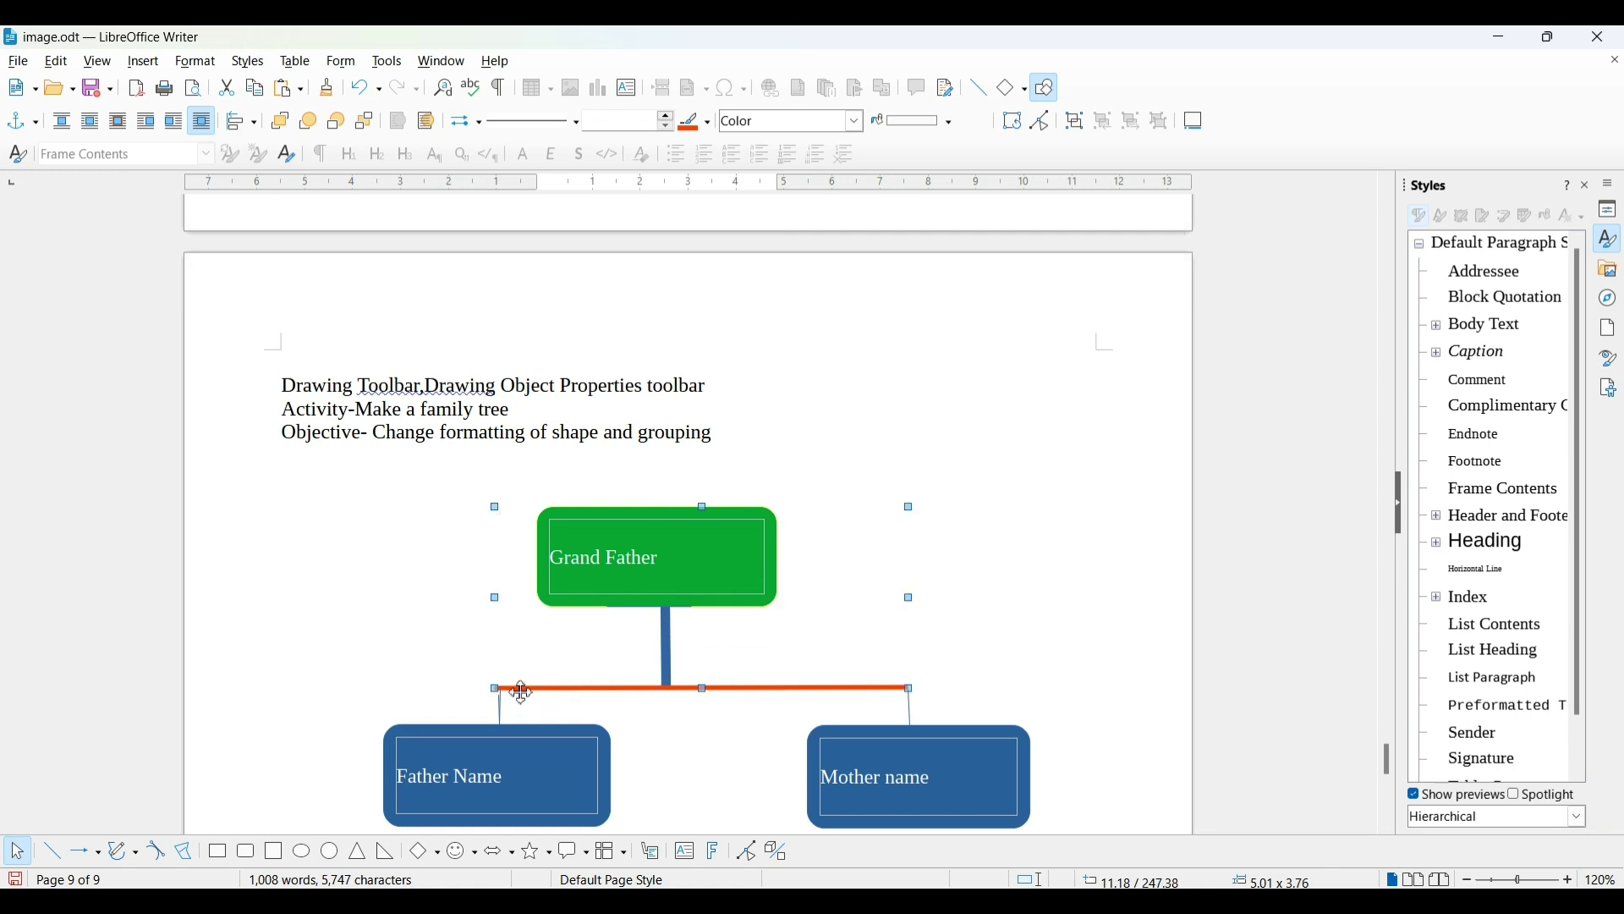
{"action": "left_click", "coordinate": [501, 709], "text": "shift"}
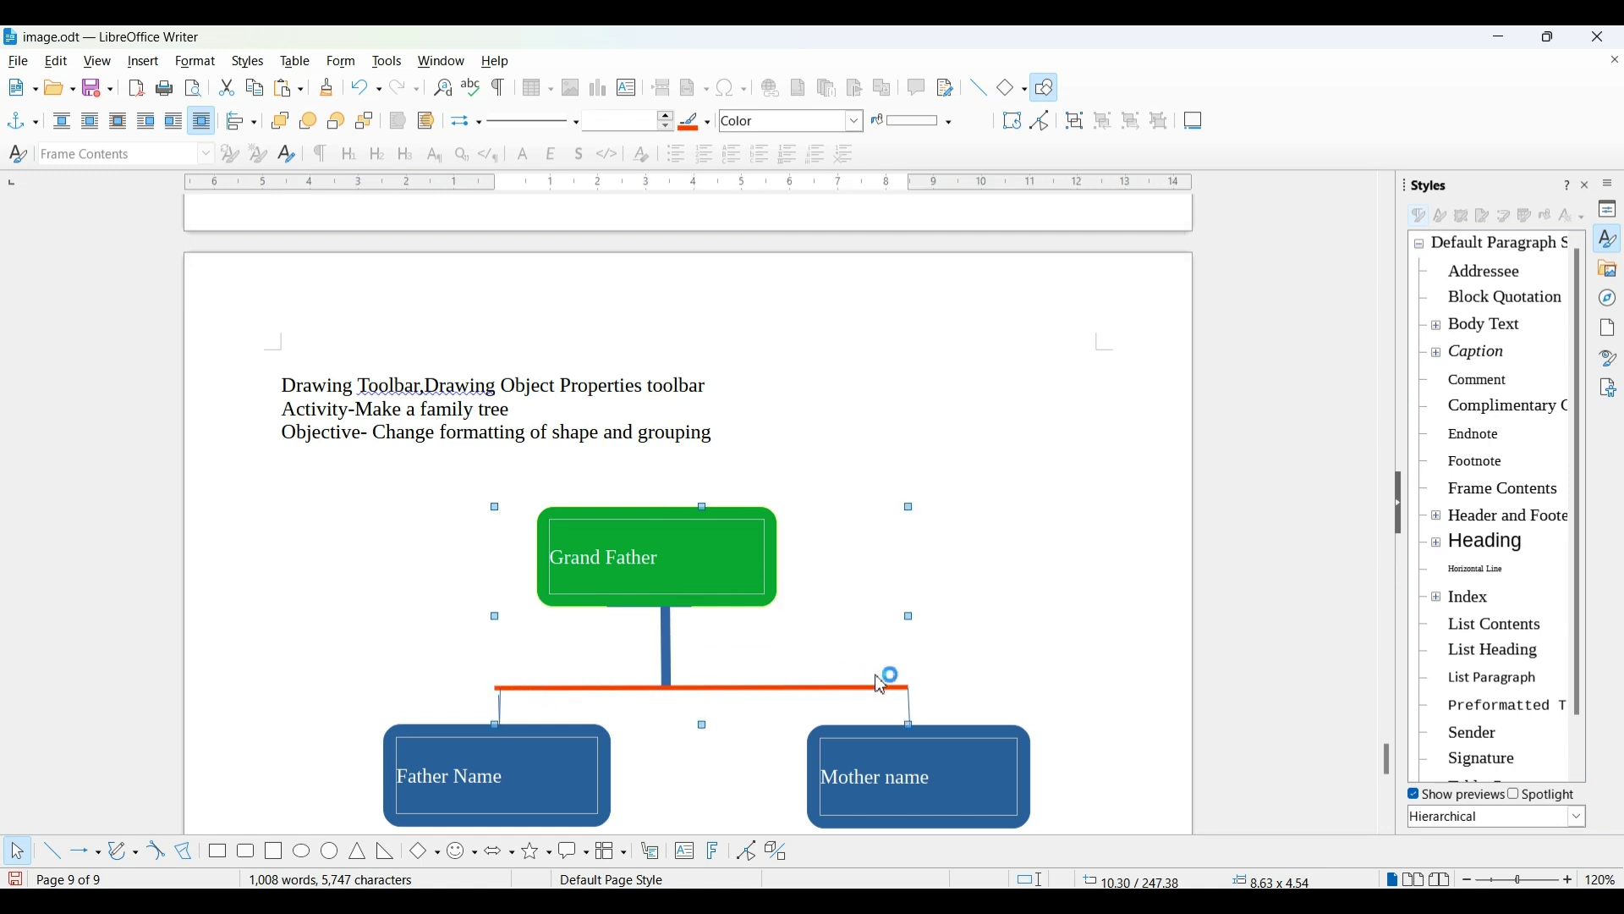
{"action": "left_click", "coordinate": [911, 713], "text": "shift"}
{"action": "left_click", "coordinate": [914, 715], "text": "shift"}
{"action": "left_click", "coordinate": [593, 765], "text": "shift"}
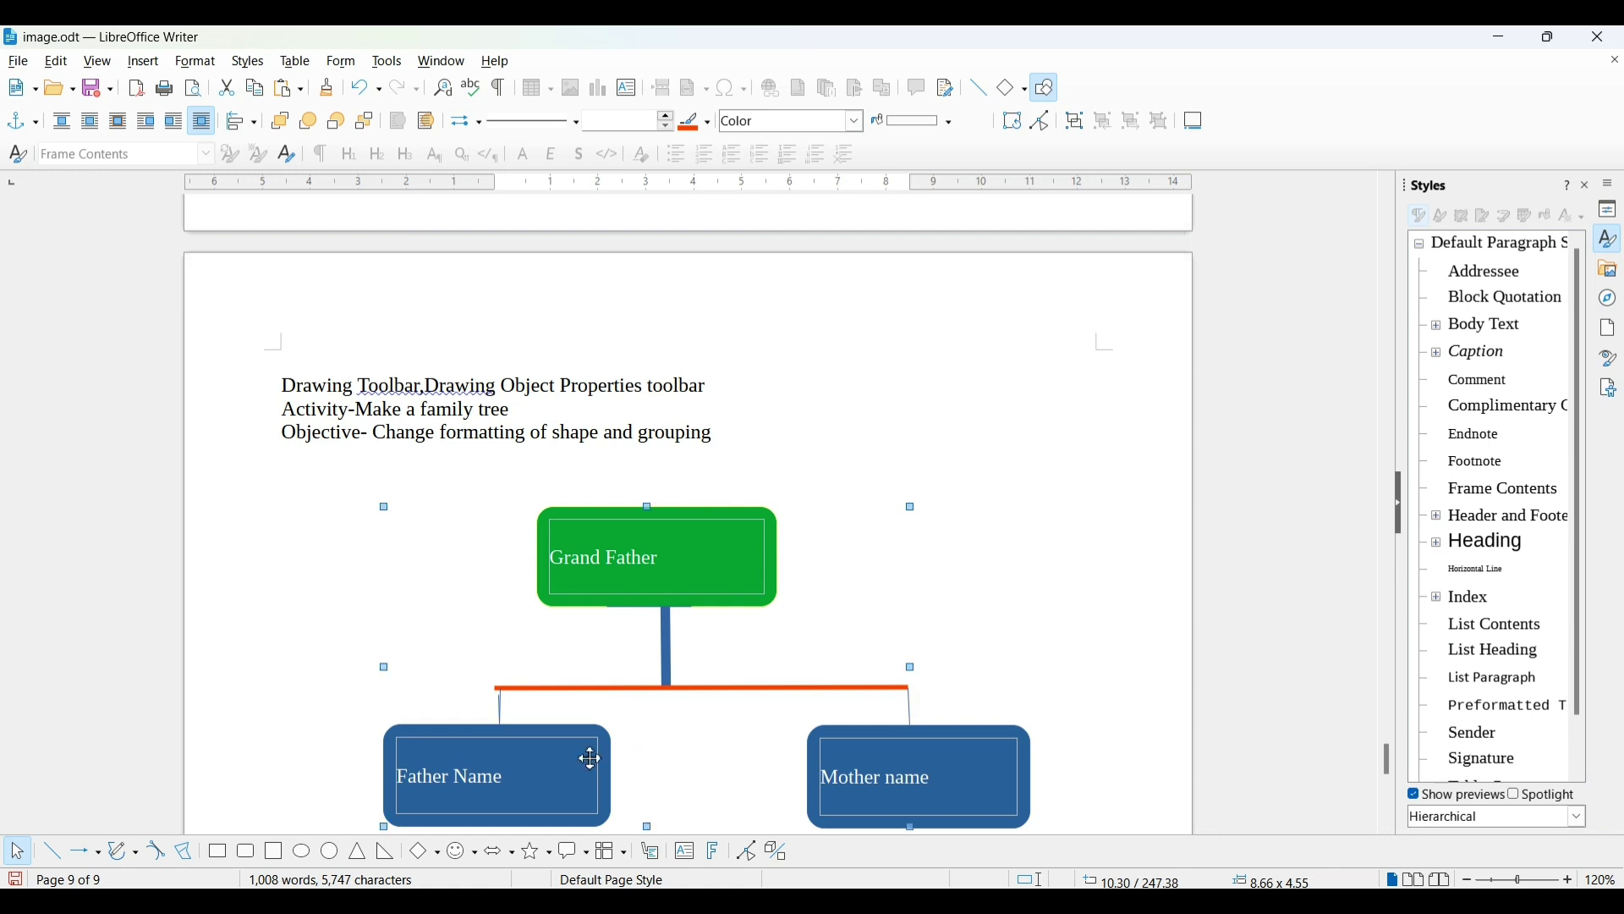
{"action": "left_click", "coordinate": [994, 759], "text": "shift"}
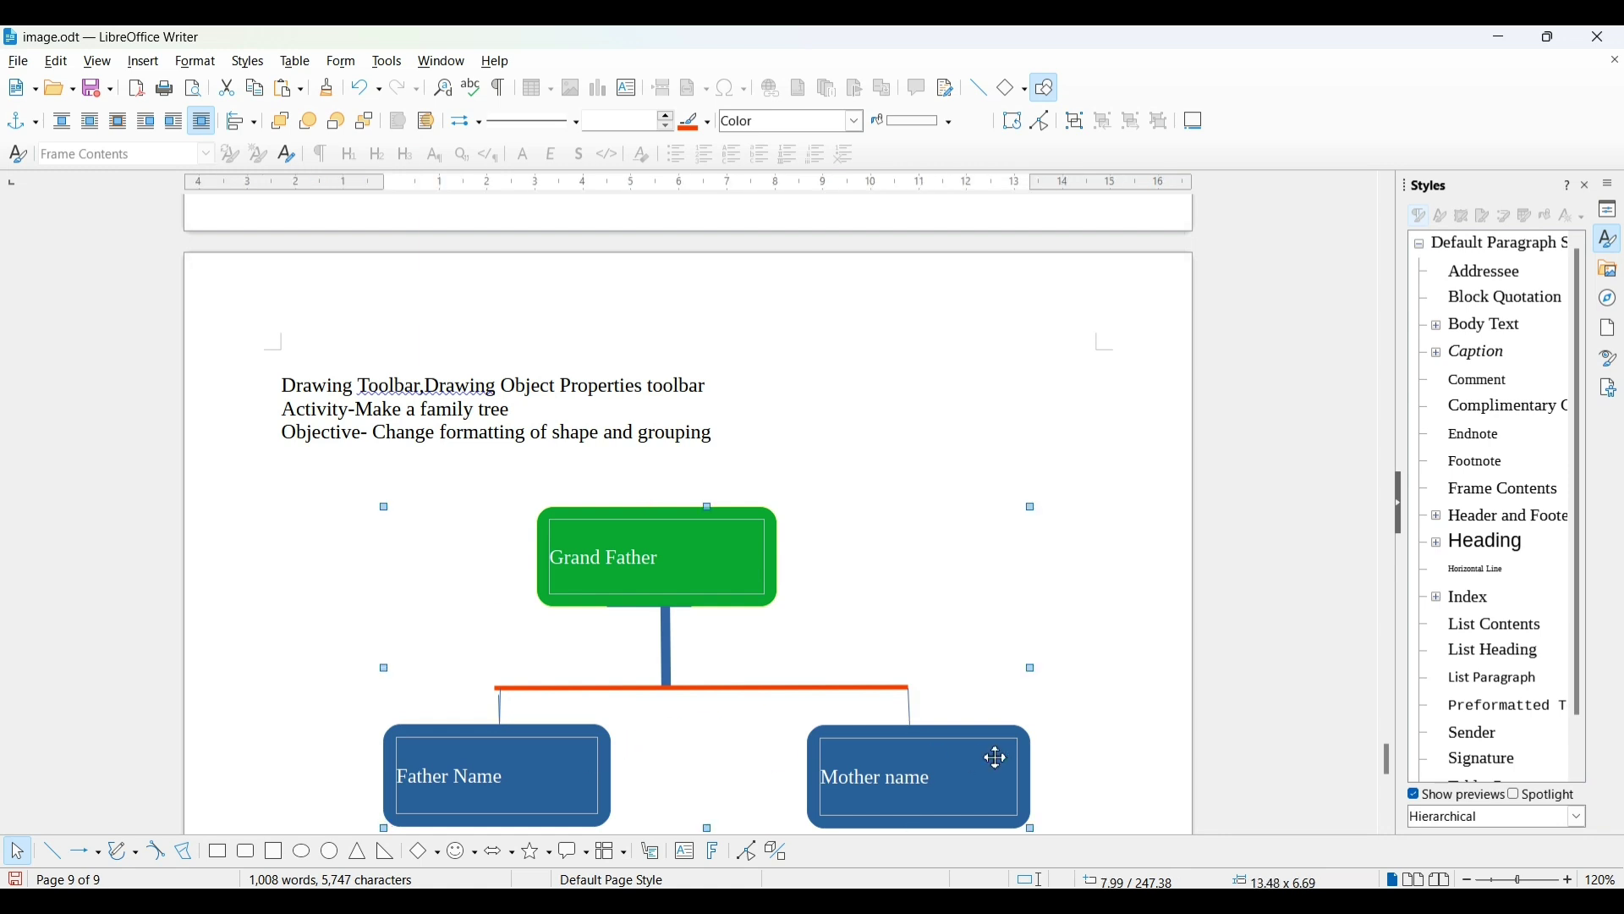
Group the selected shapes into a single object.
{"action": "right_click", "coordinate": [997, 757]}
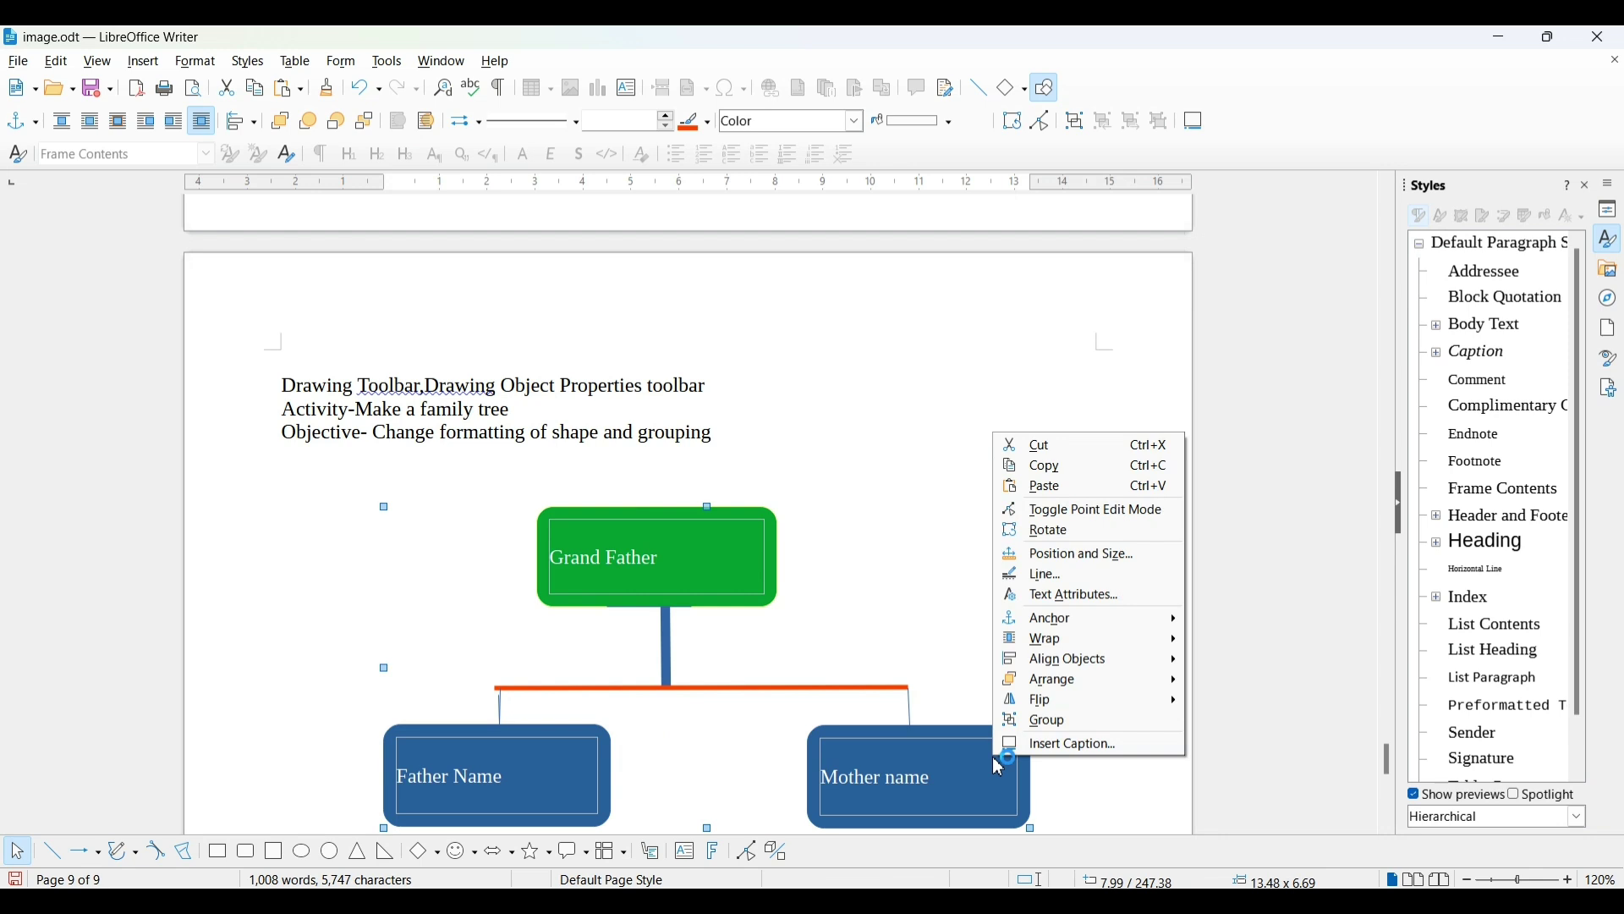
{"action": "left_click", "coordinate": [1056, 725]}
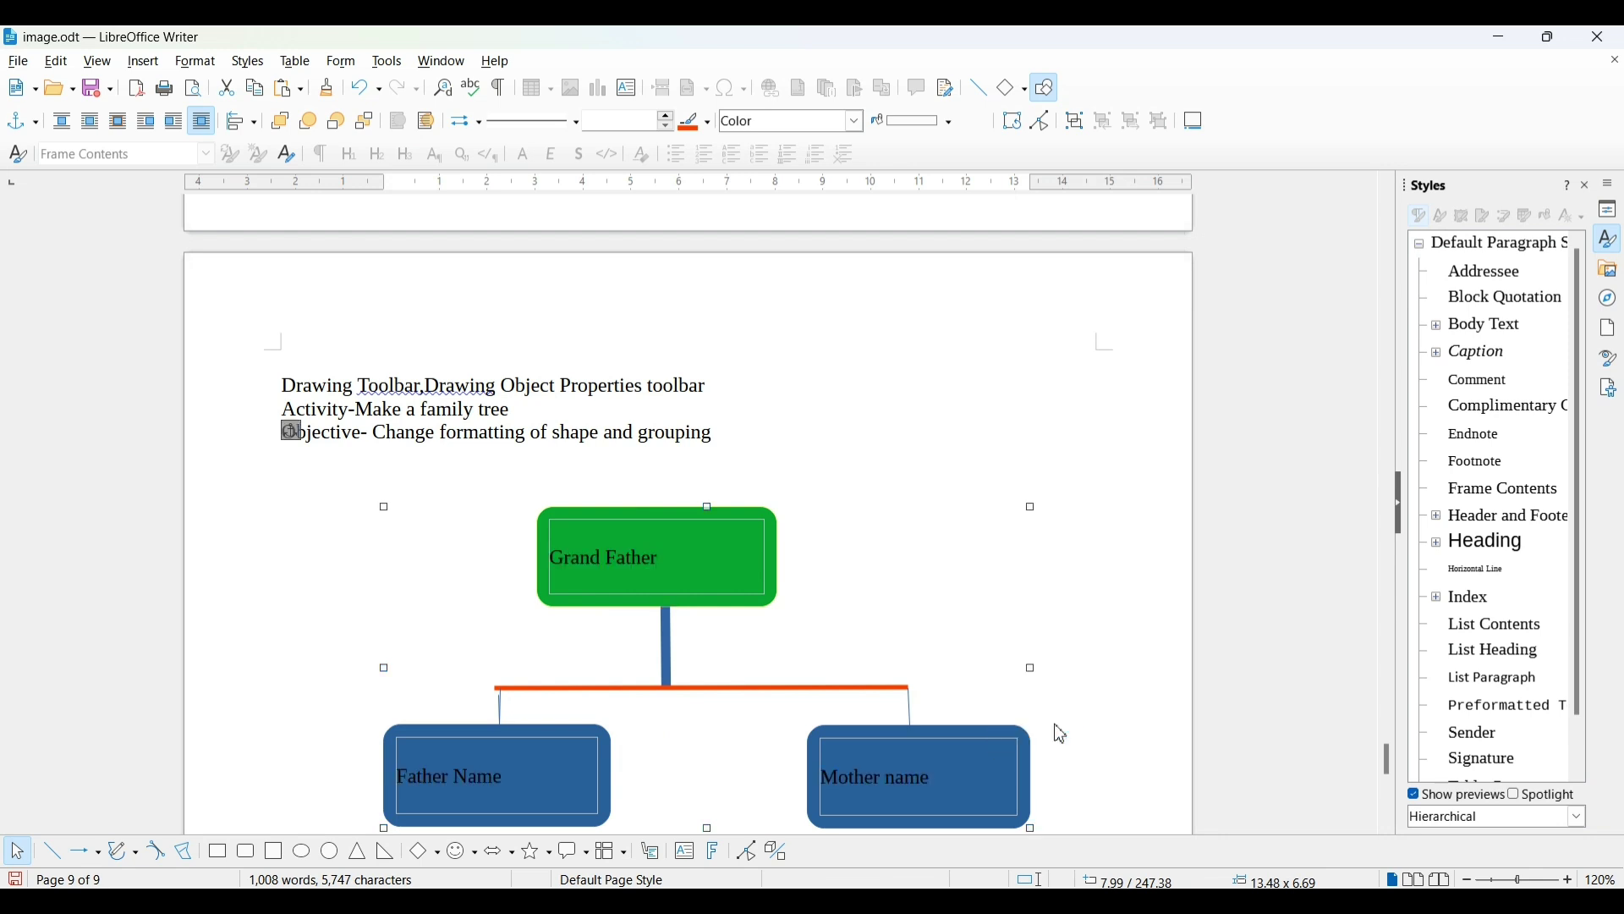
{"action": "left_click", "coordinate": [1110, 651]}
{"action": "left_click", "coordinate": [802, 580]}
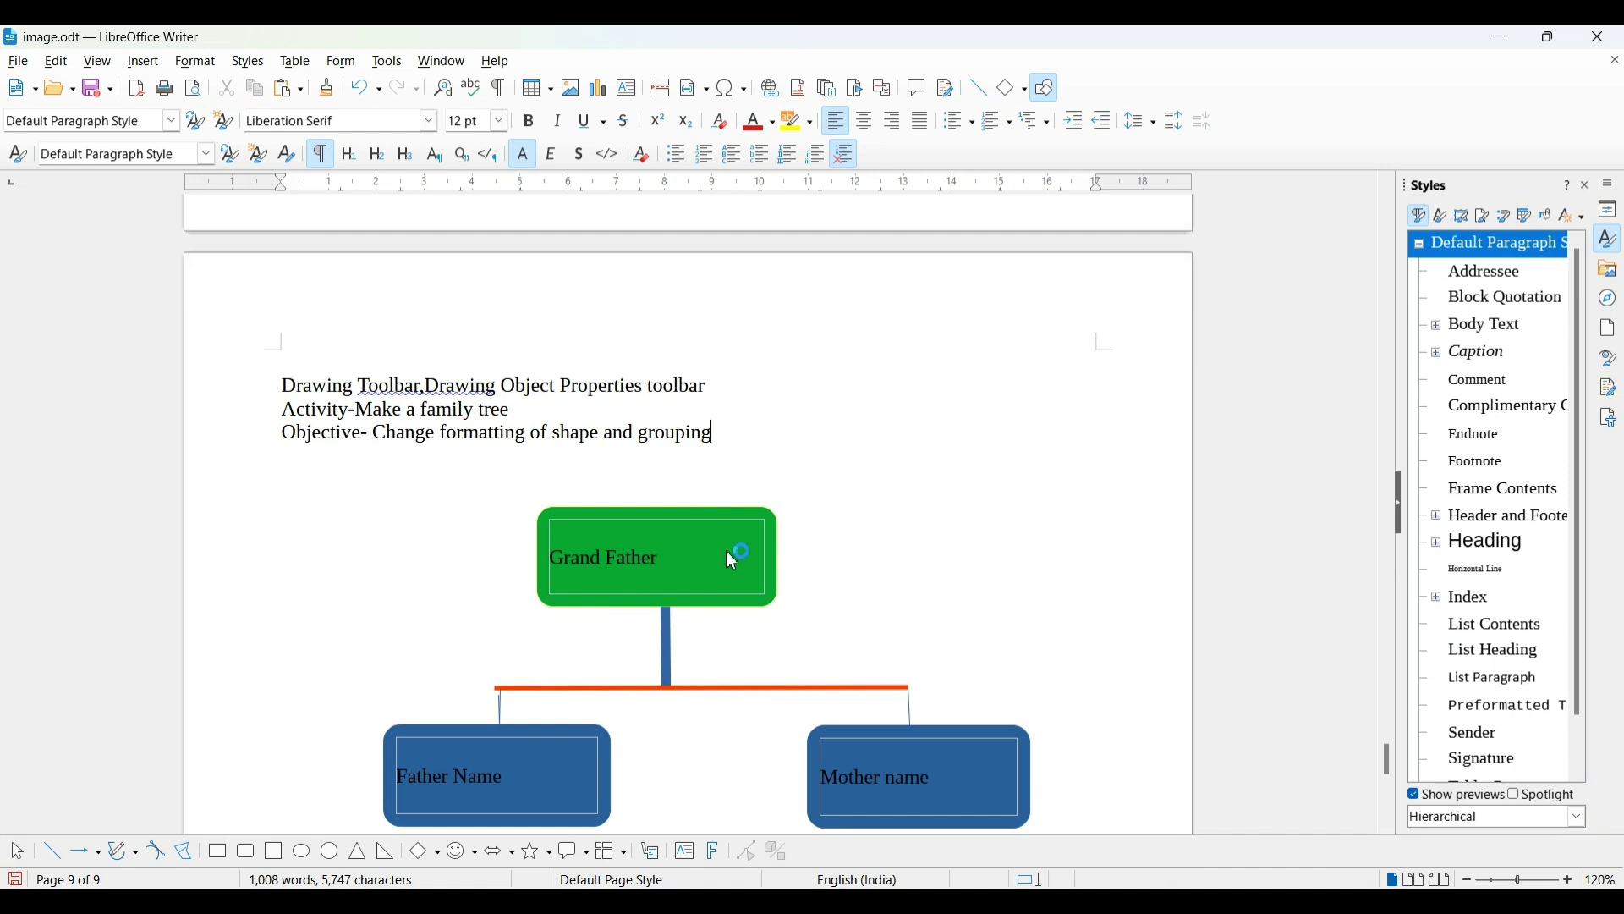
Ctrl-drag the family-tree group downward to create a copy below it.
{"action": "left_click", "coordinate": [754, 512]}
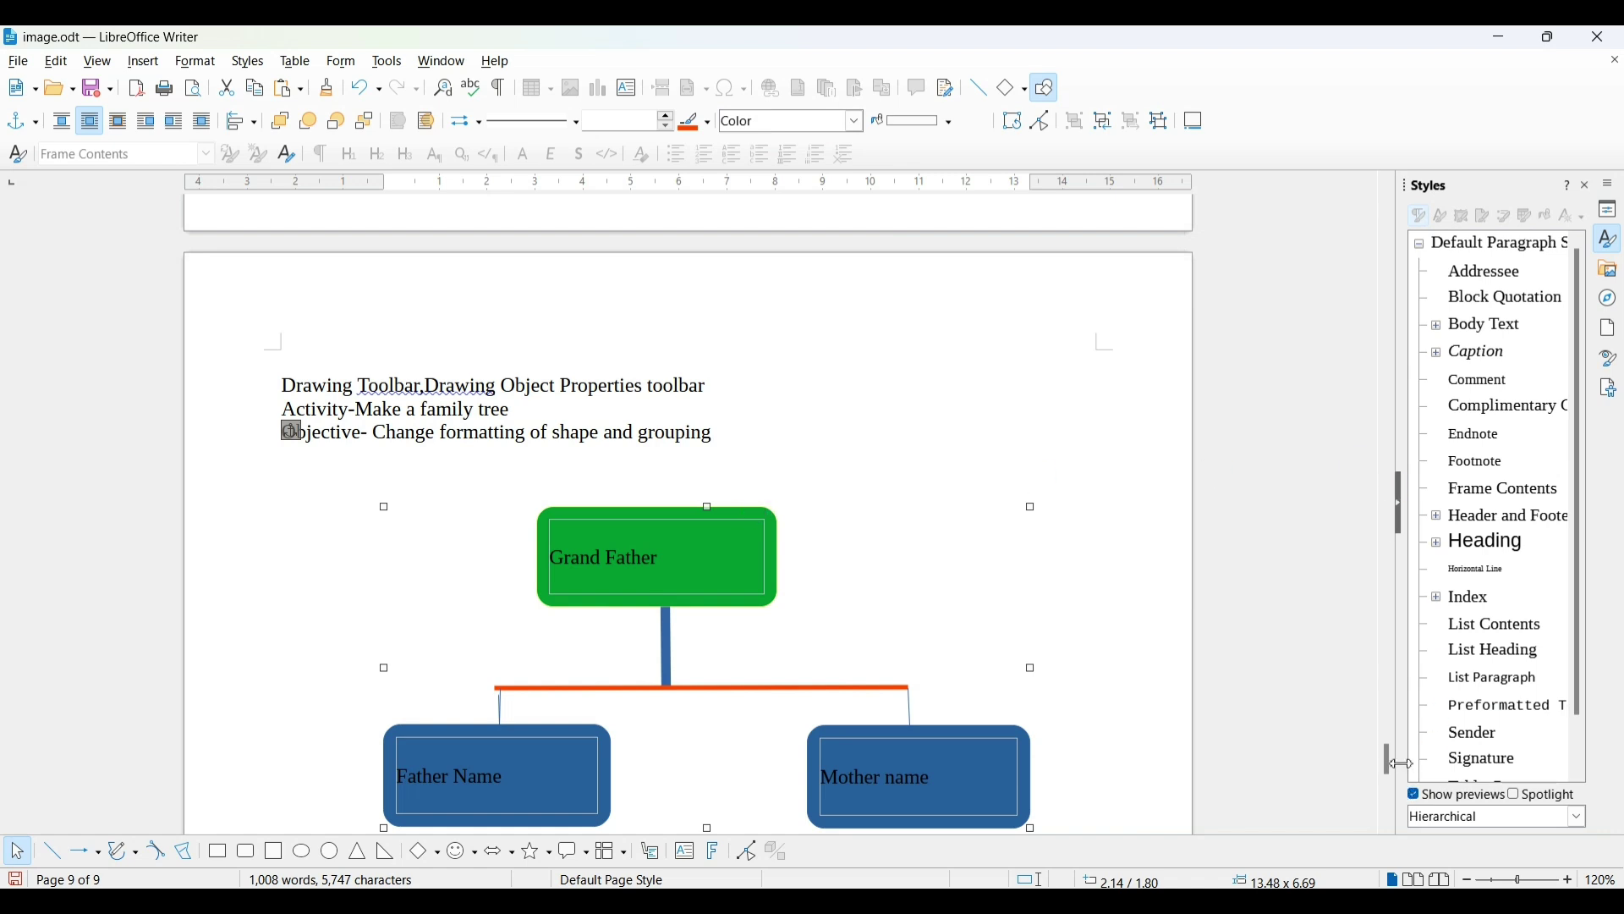
{"action": "left_click", "coordinate": [761, 437]}
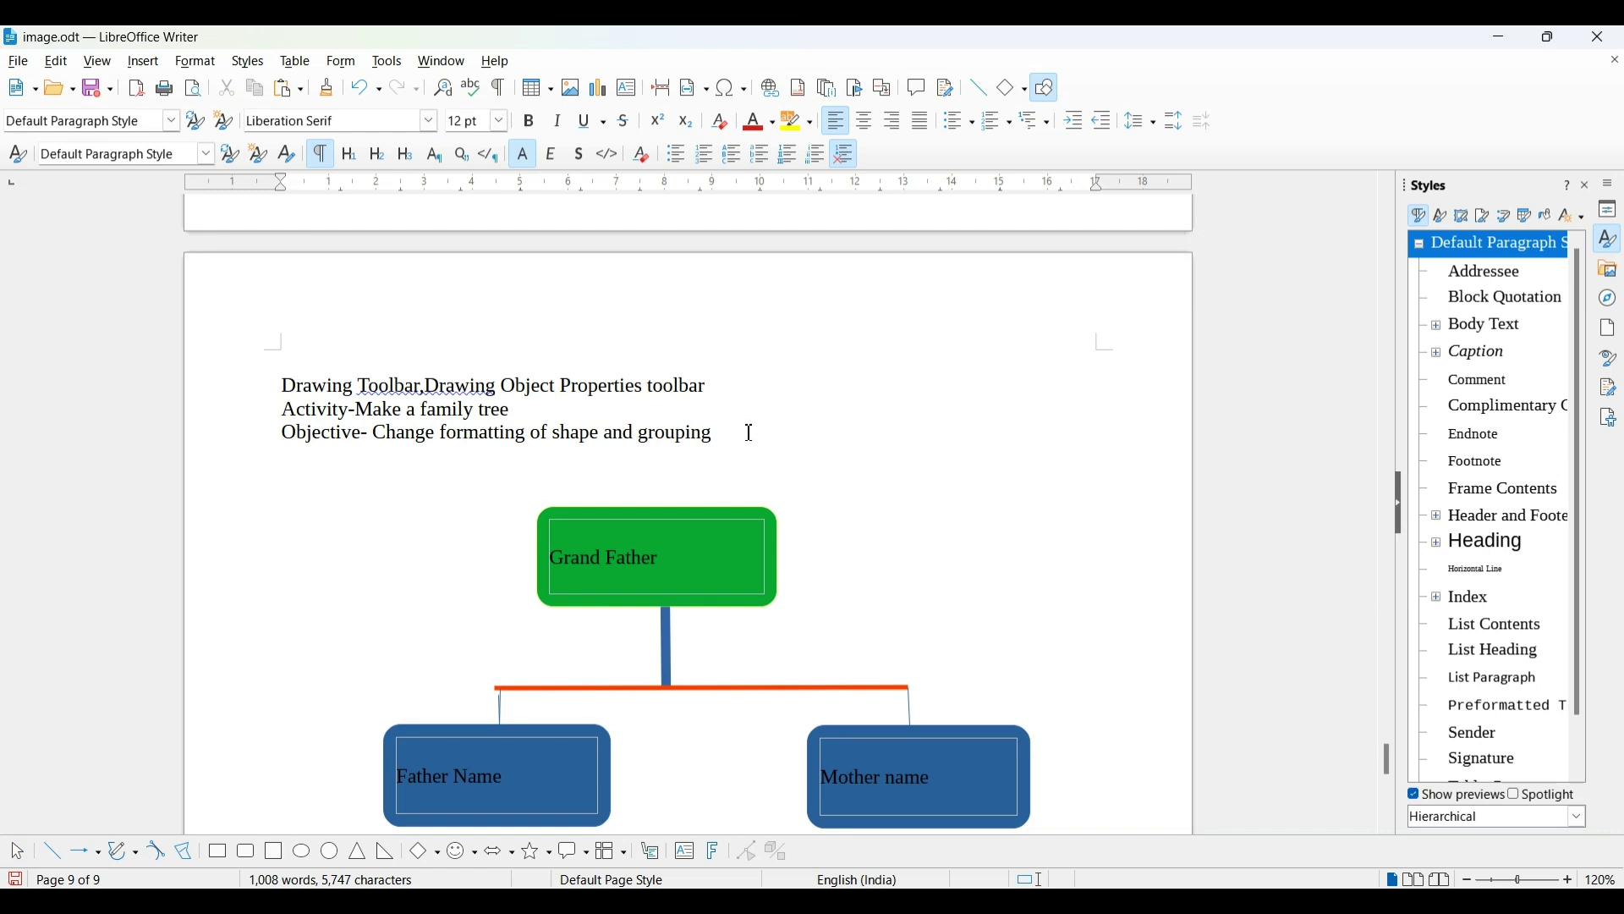
{"action": "scroll", "coordinate": [749, 433], "scroll_direction": "down", "scroll_amount": 4}
{"action": "left_click", "coordinate": [747, 432]}
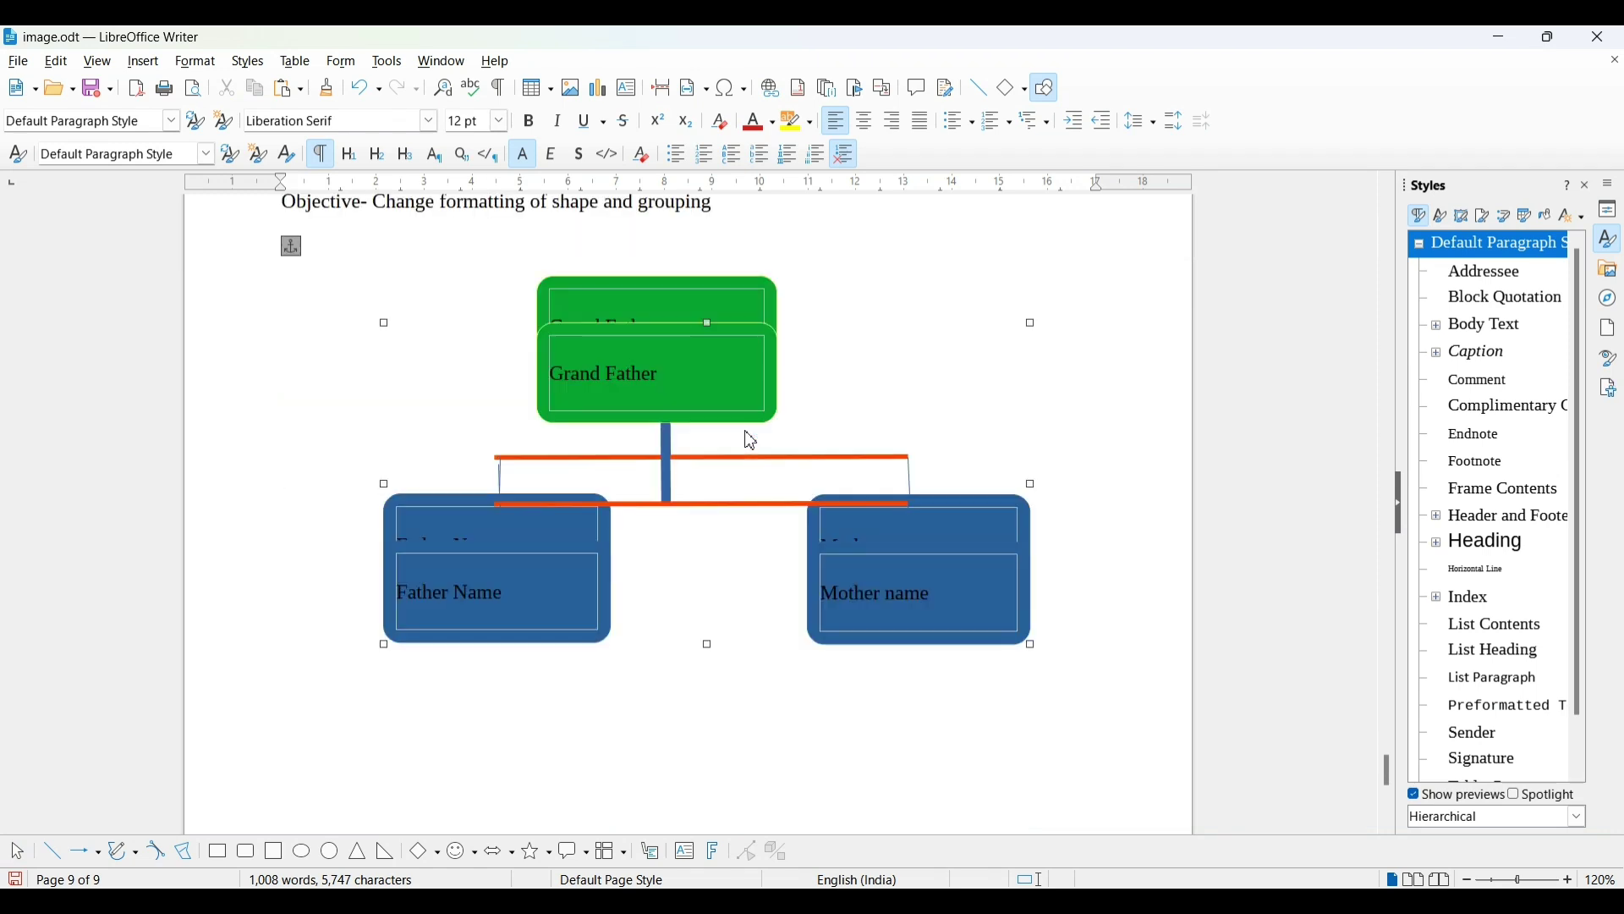
{"action": "left_click_drag", "start_coordinate": [737, 369], "coordinate": [762, 657]}
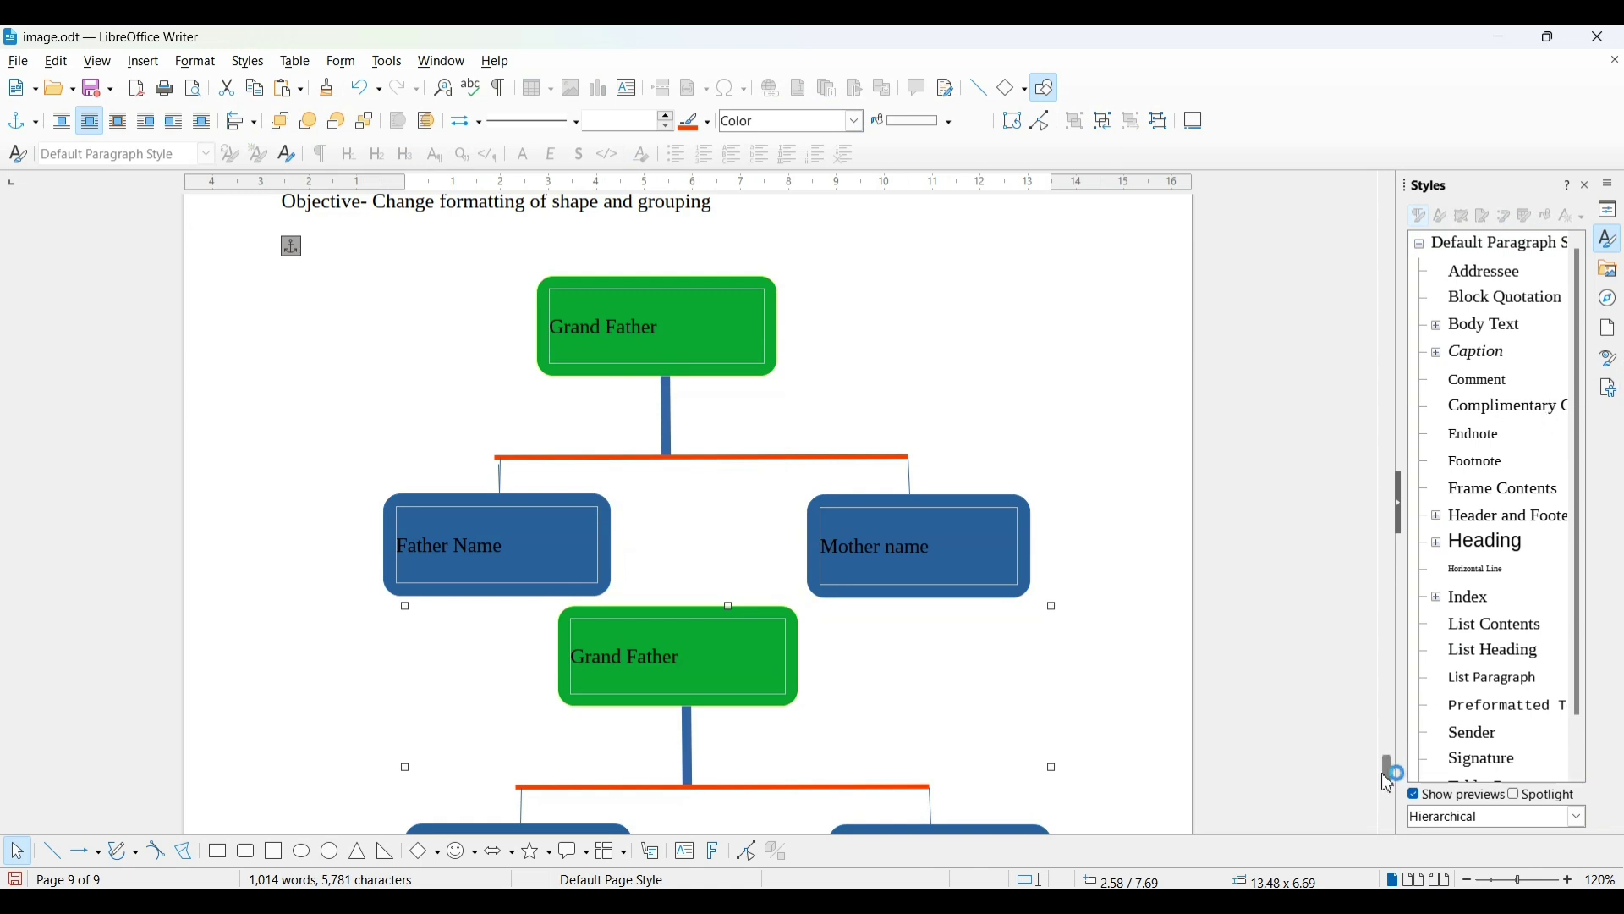
{"action": "left_click_drag", "start_coordinate": [1387, 782], "coordinate": [1394, 774]}
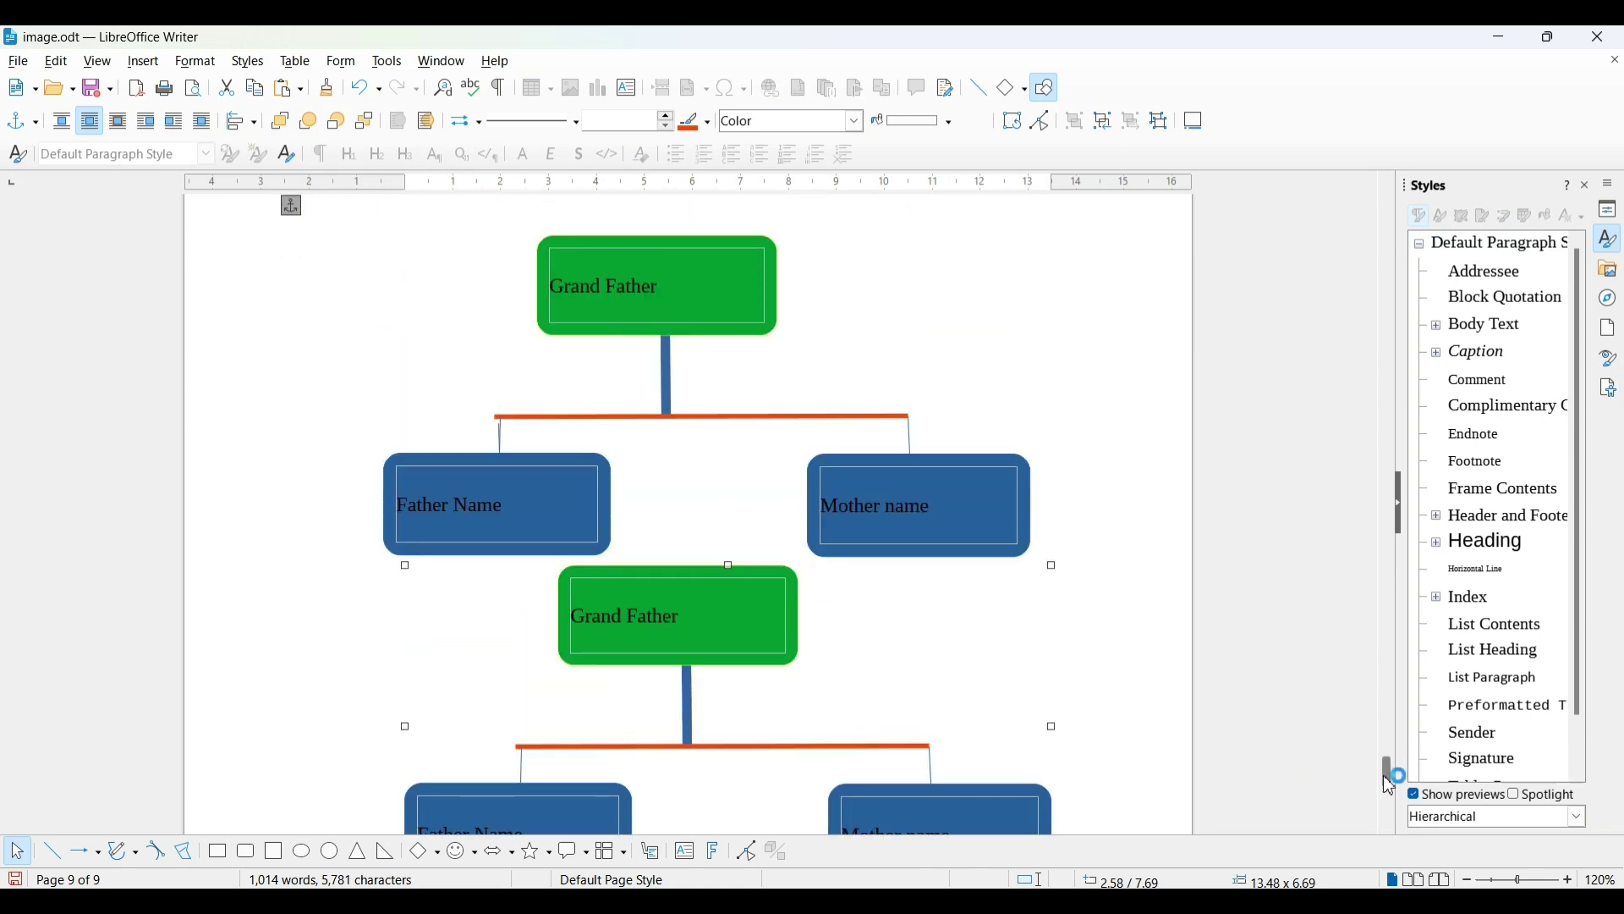
Move the original family-tree group slightly up and left.
{"action": "left_click", "coordinate": [935, 518]}
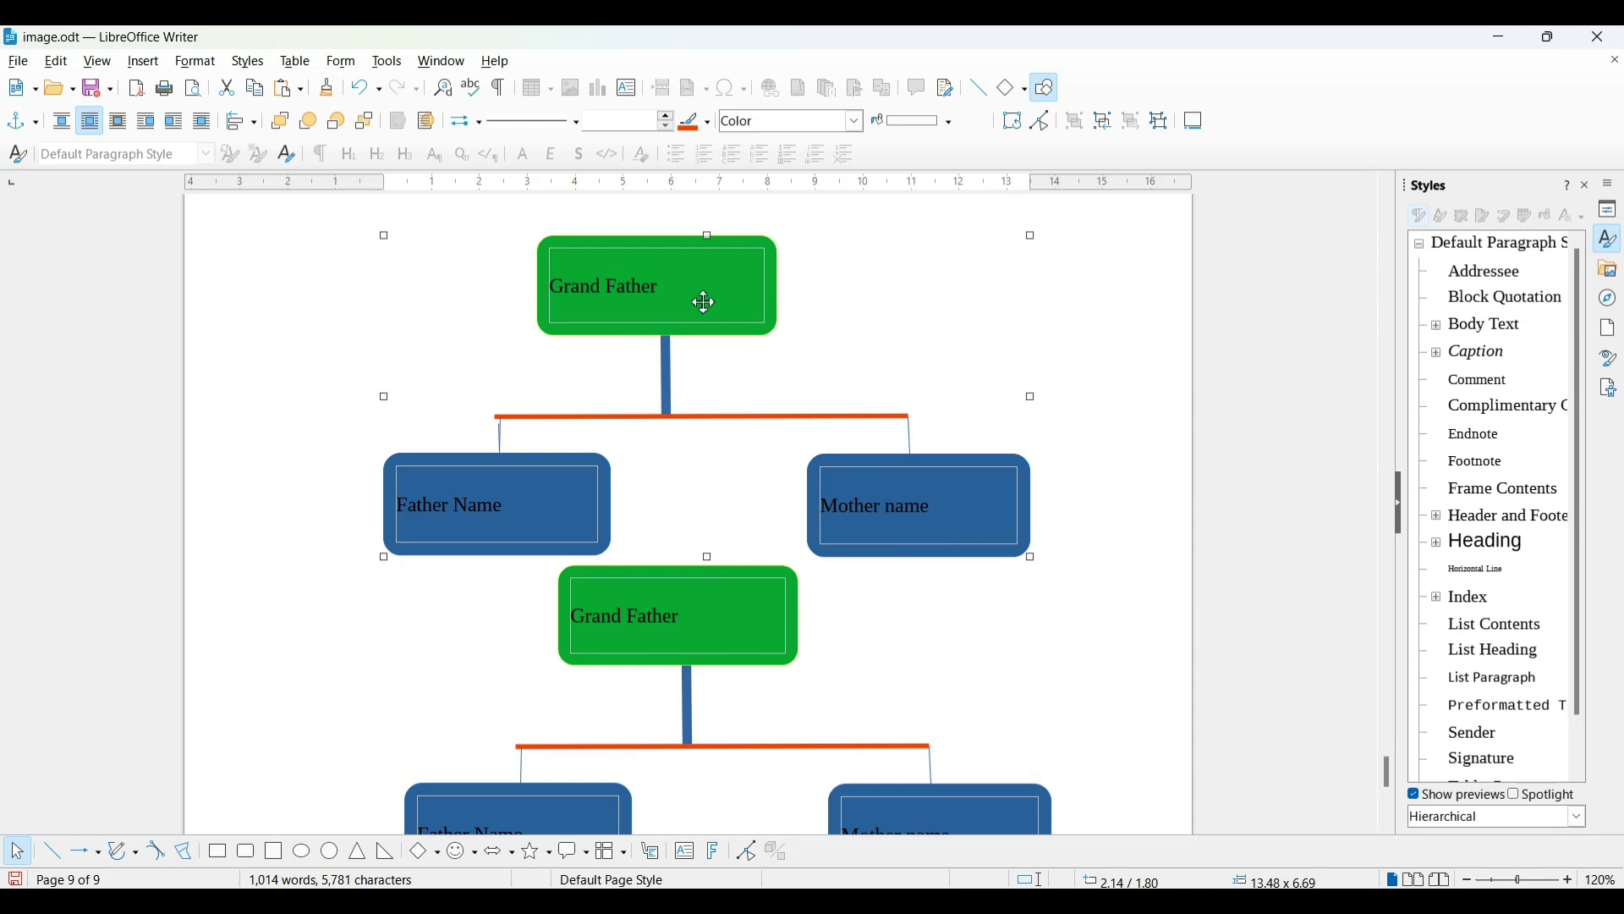
{"action": "left_click_drag", "start_coordinate": [708, 304], "coordinate": [698, 272]}
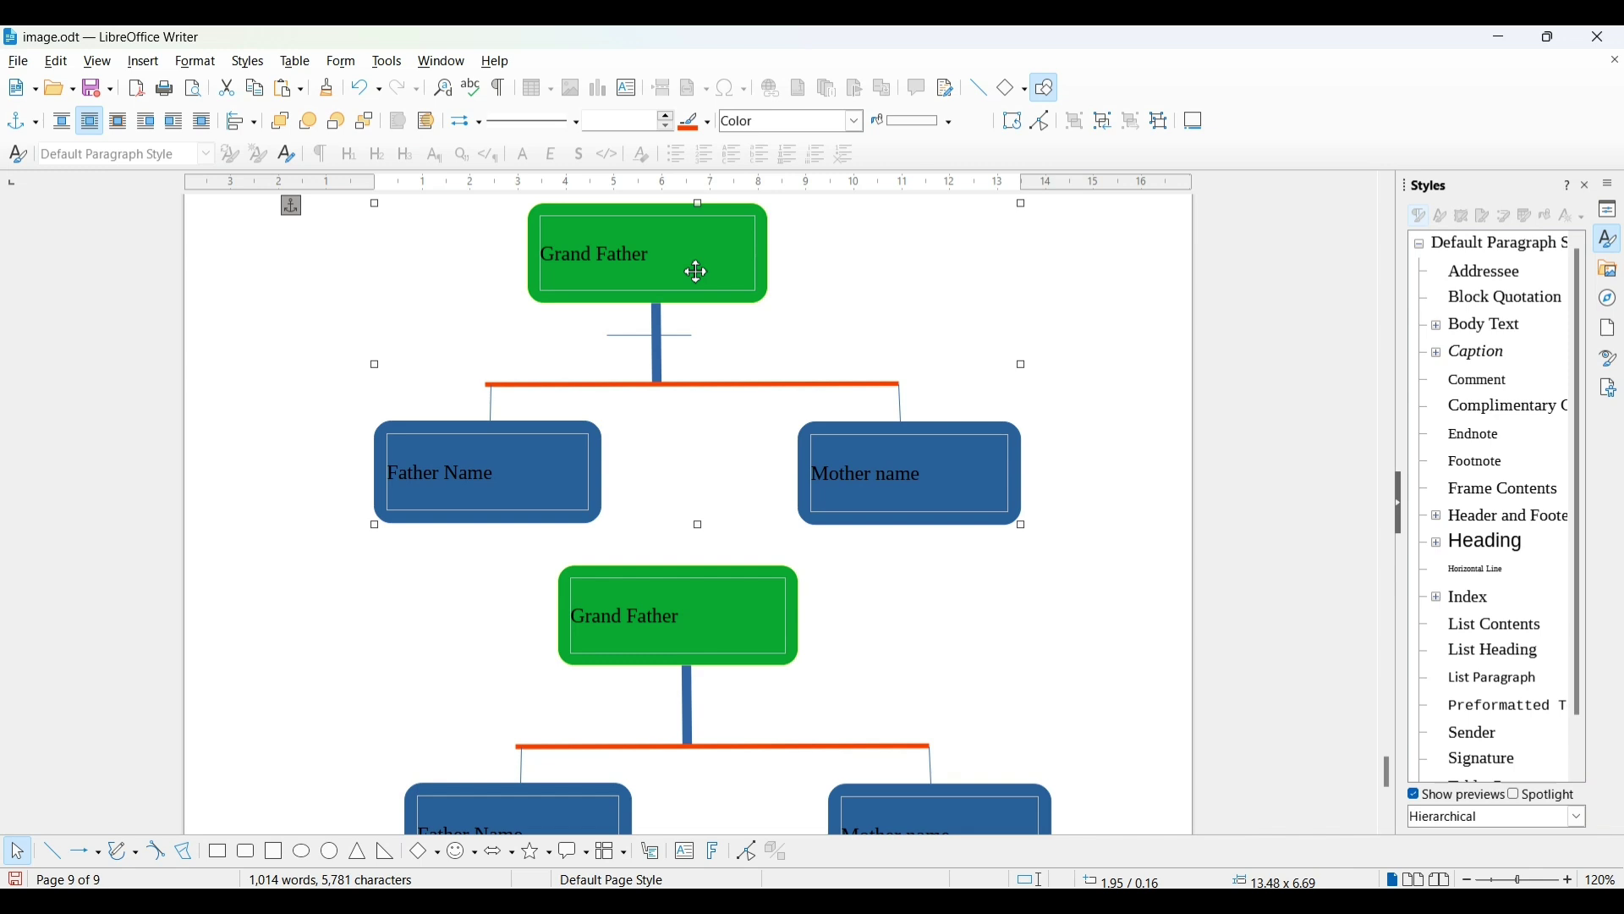
{"action": "left_click", "coordinate": [714, 455]}
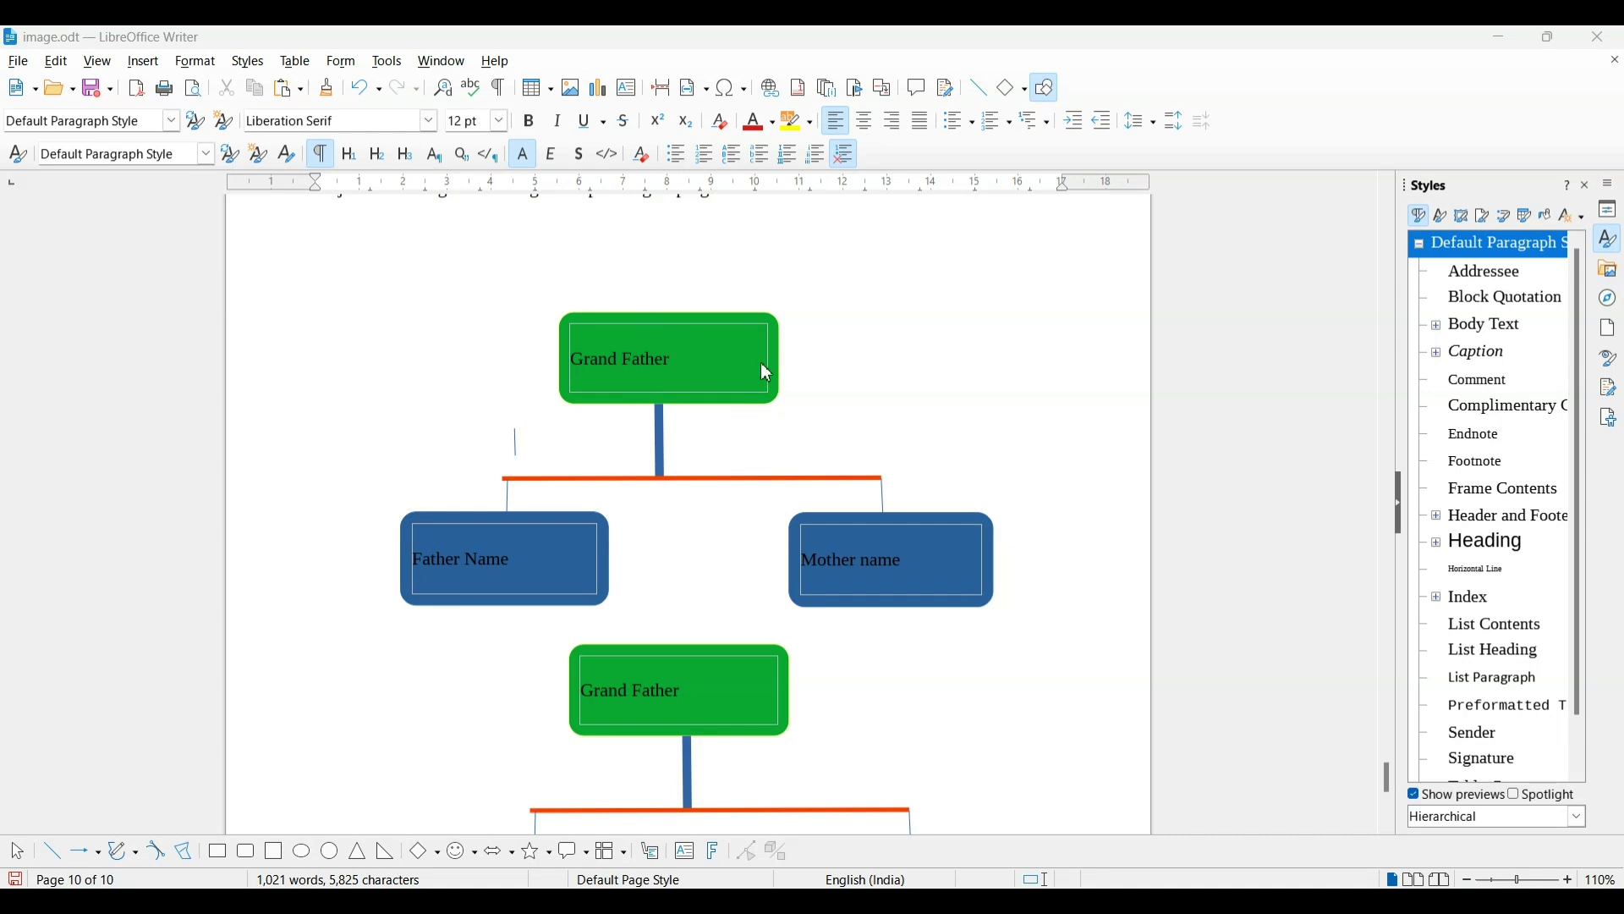
Select the lower family-tree copy and show the Format menu's Group submenu.
{"action": "left_click", "coordinate": [786, 696]}
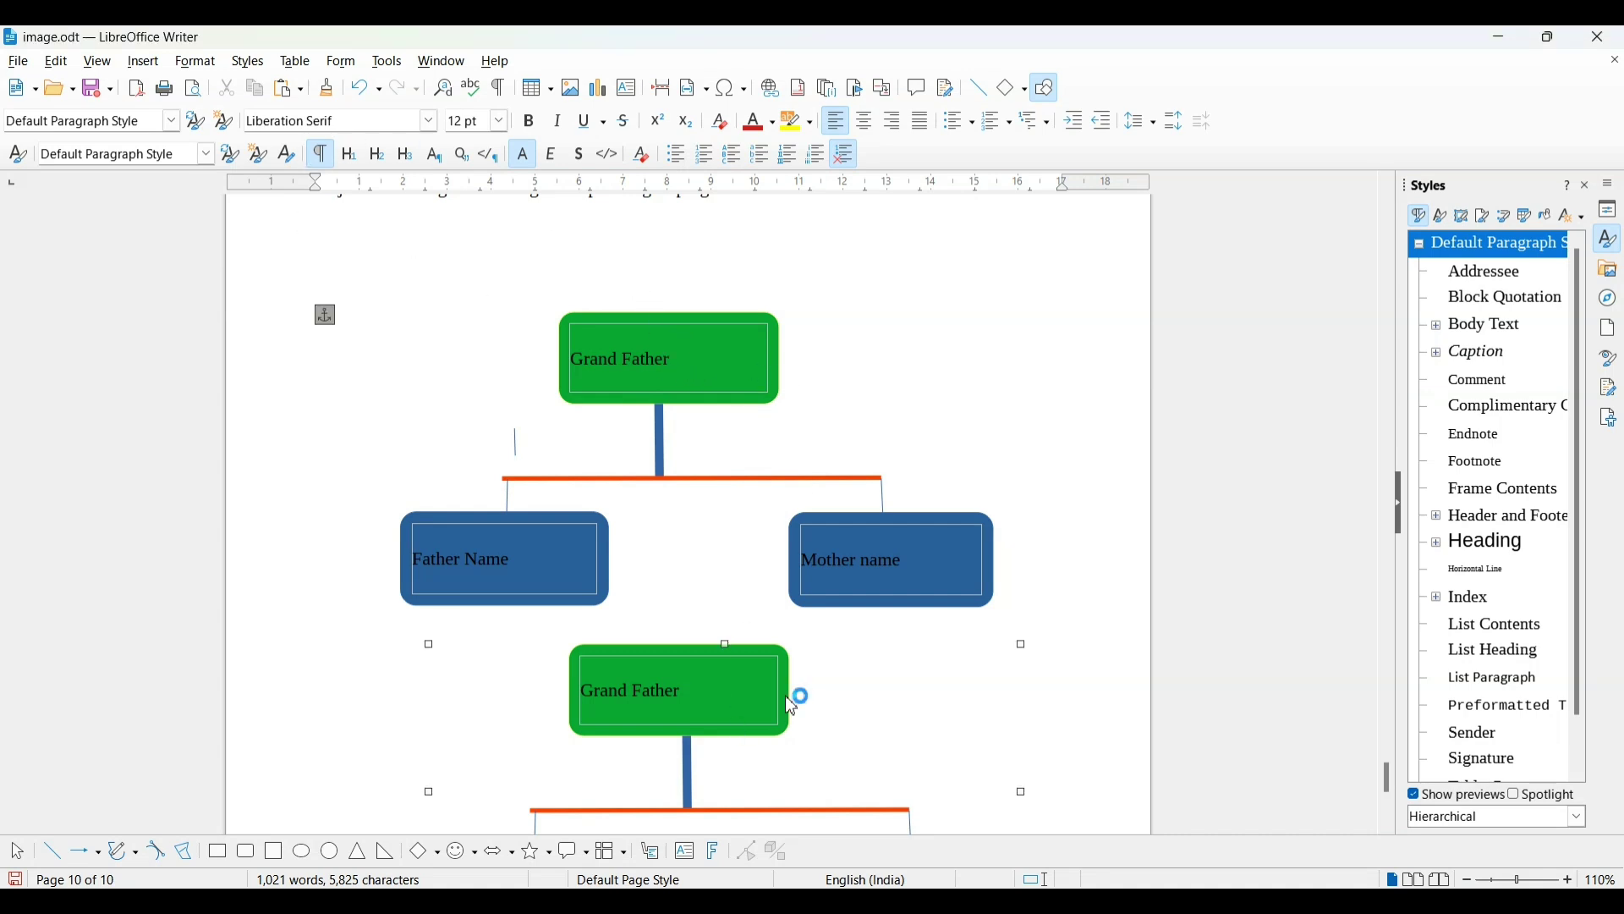
{"action": "left_click", "coordinate": [188, 73]}
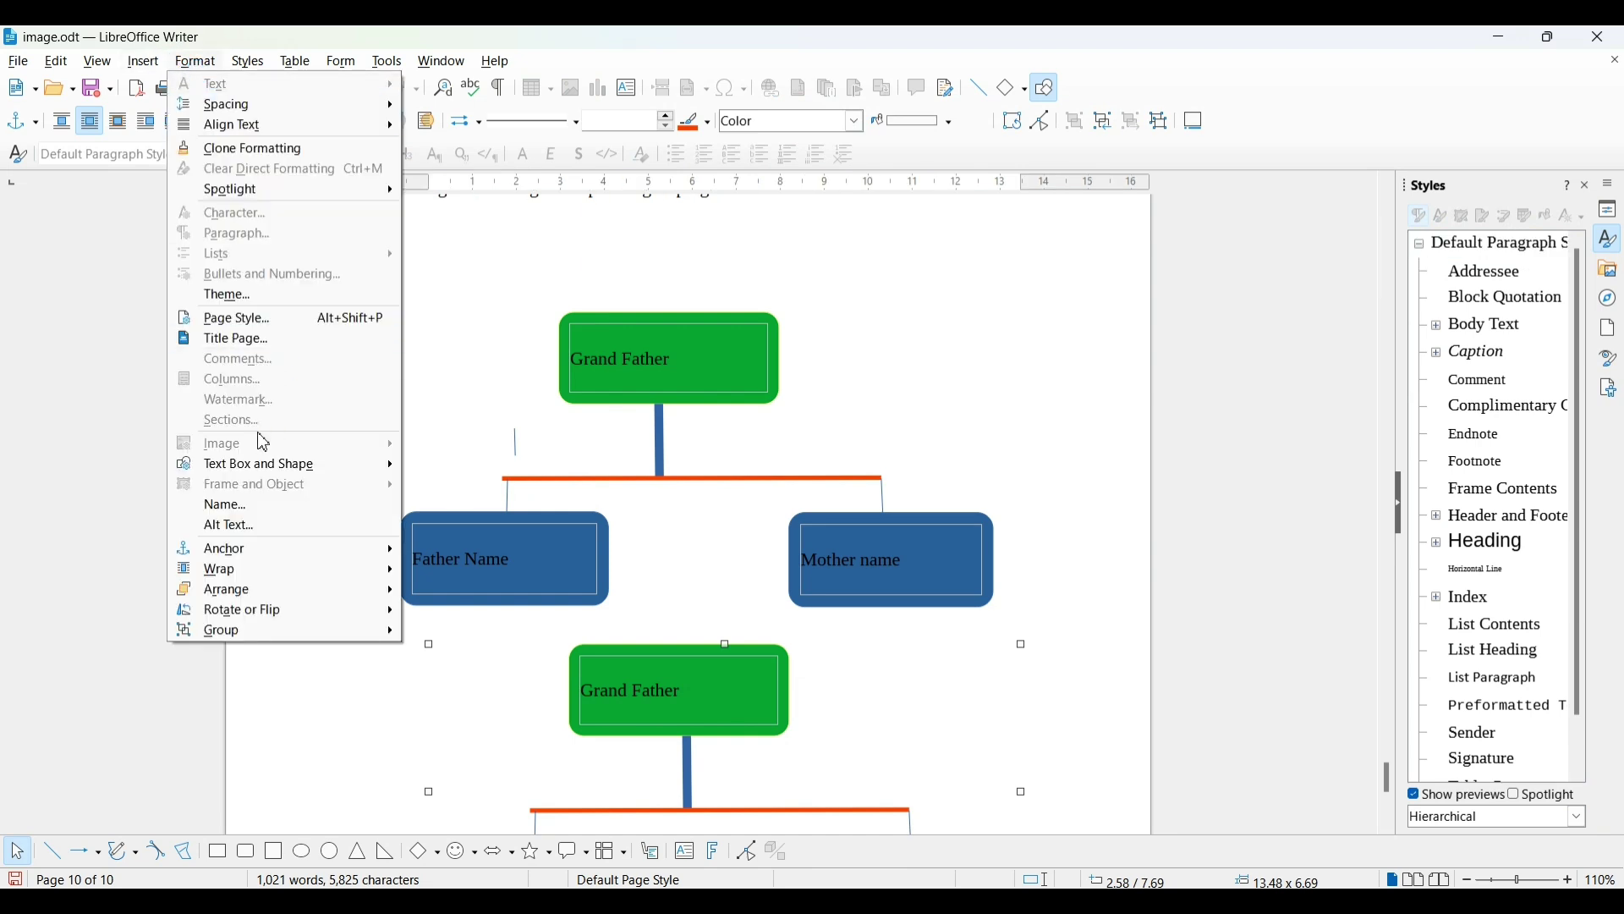
{"action": "mouse_move", "coordinate": [239, 644]}
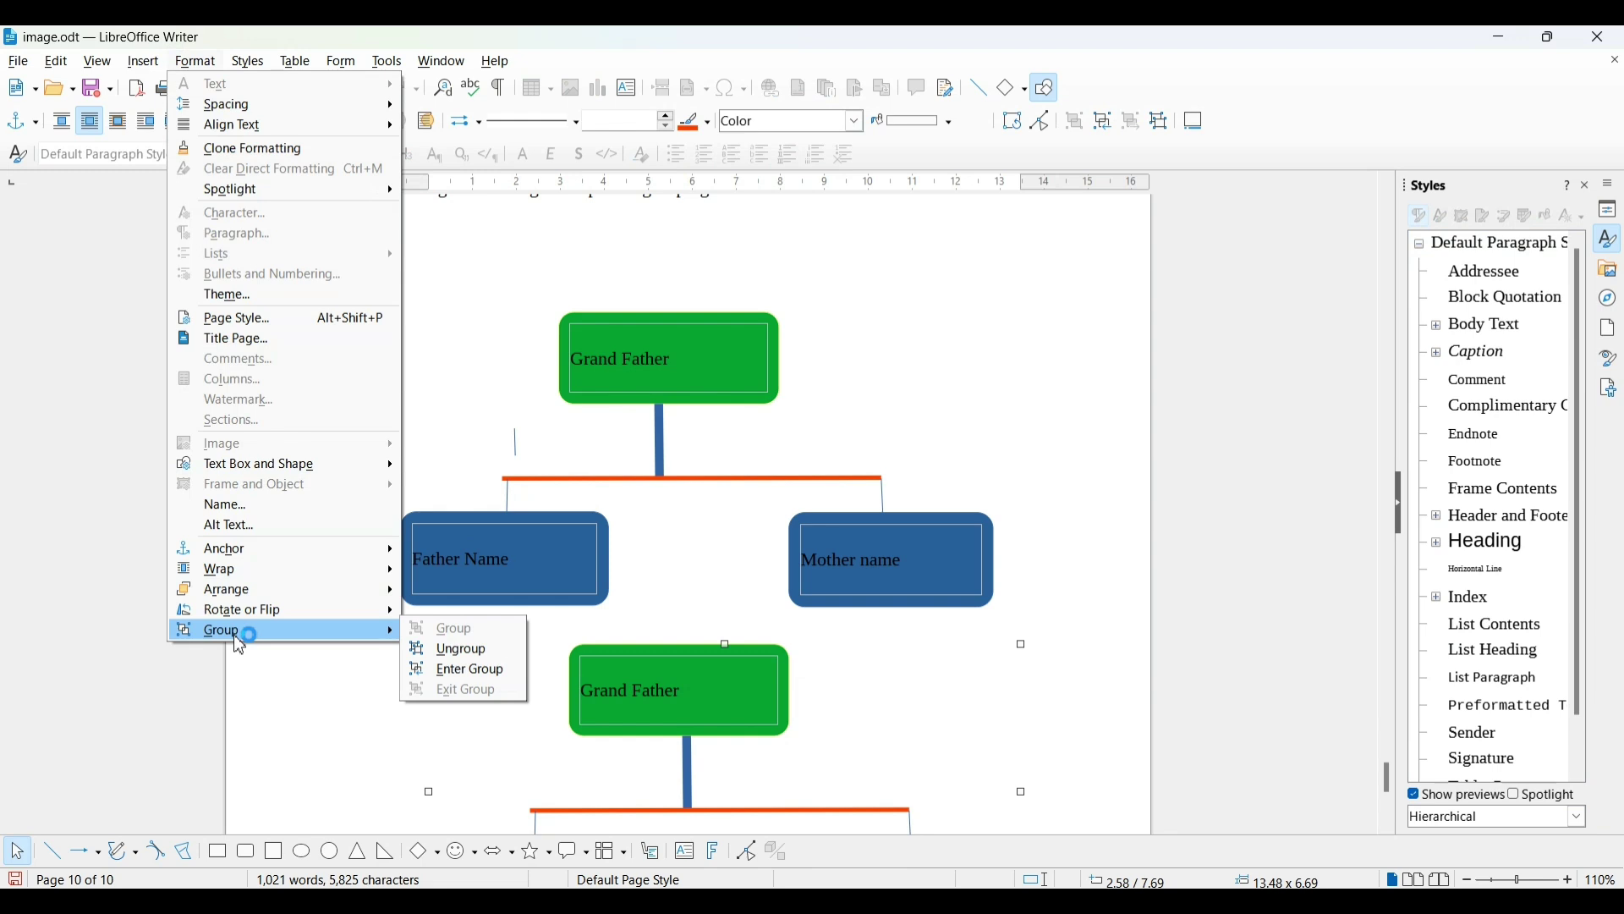